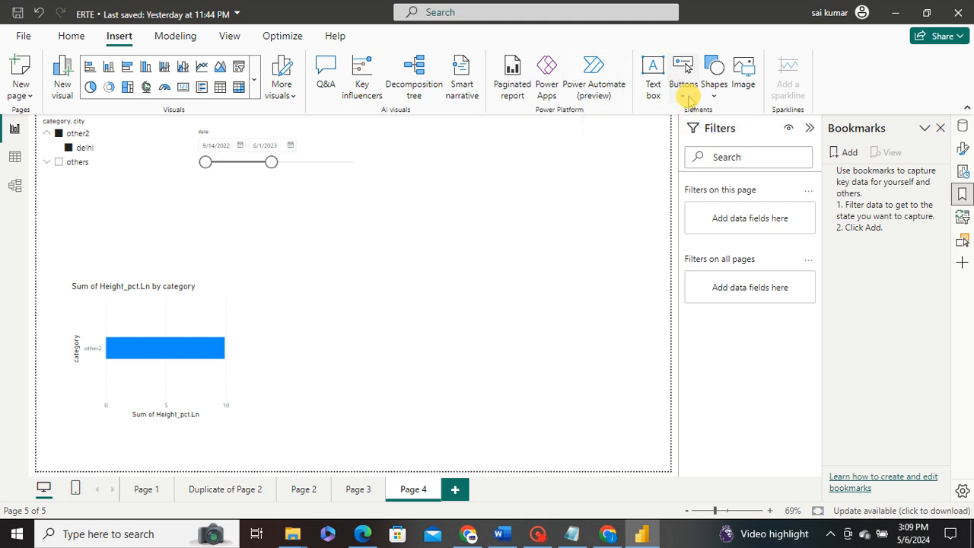
pyautogui.click(687, 95)
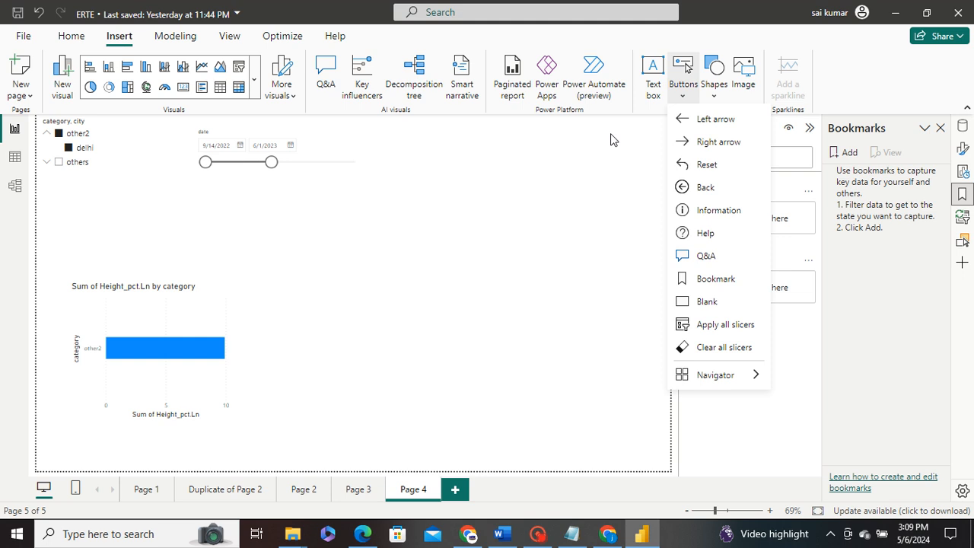
pyautogui.click(694, 143)
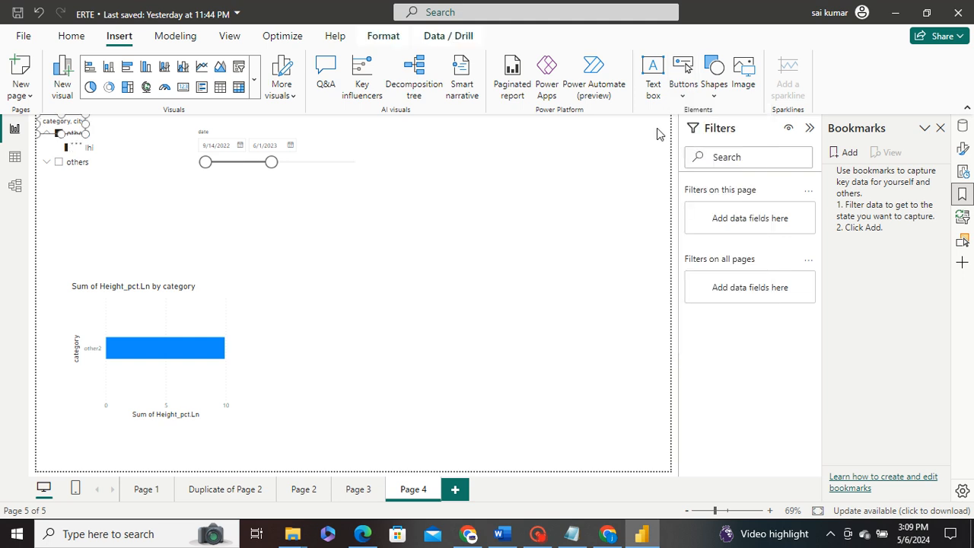
pyautogui.moveTo(69, 130); pyautogui.dragTo(510, 236)
pyautogui.click(509, 219)
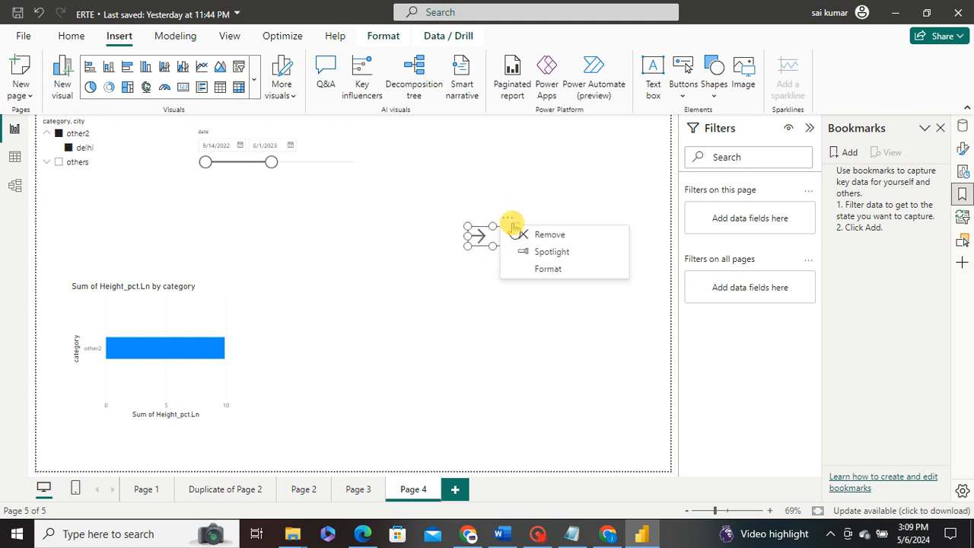
pyautogui.press('Return')
# Insert a left arrow button on Page 4 and move it into the empty area below and beyond the date slicer
pyautogui.click(683, 90)
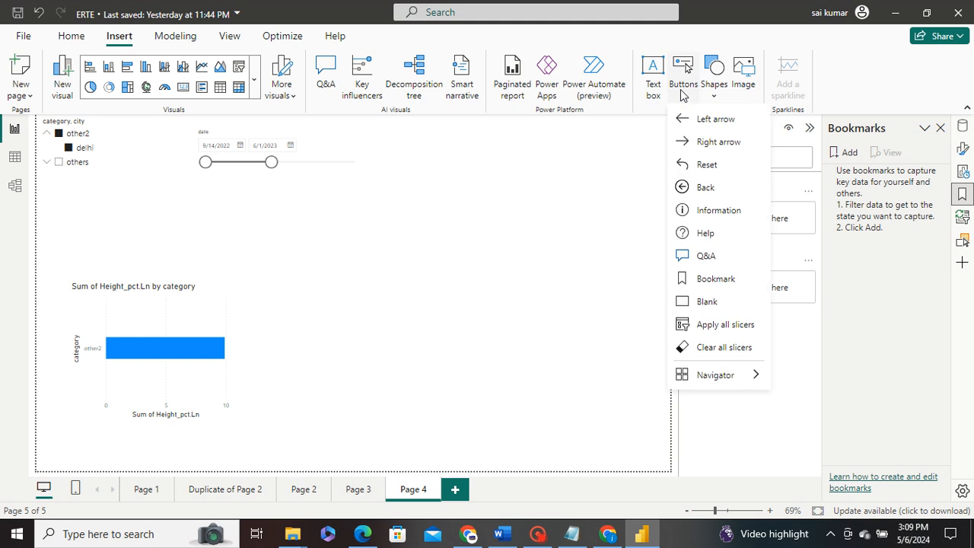
pyautogui.click(698, 124)
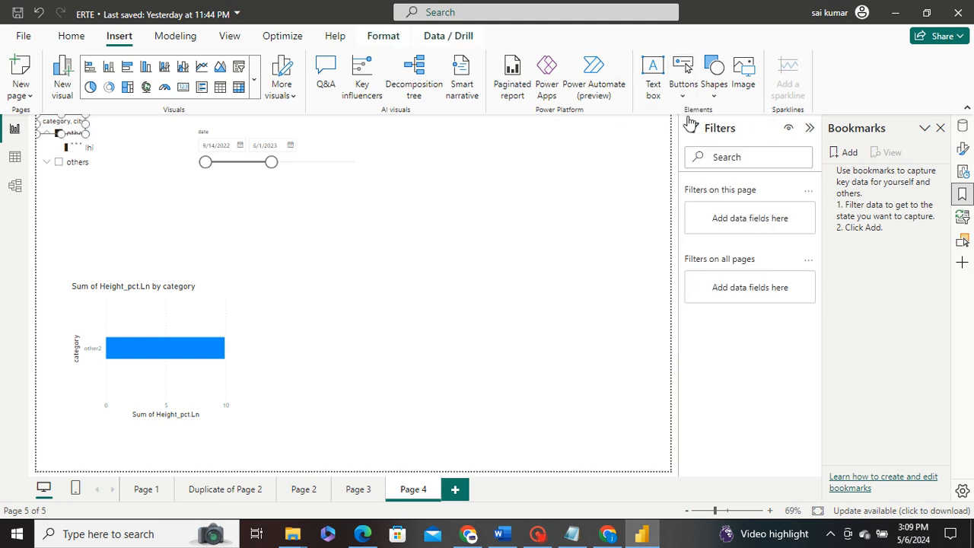
pyautogui.moveTo(65, 128); pyautogui.dragTo(515, 231)
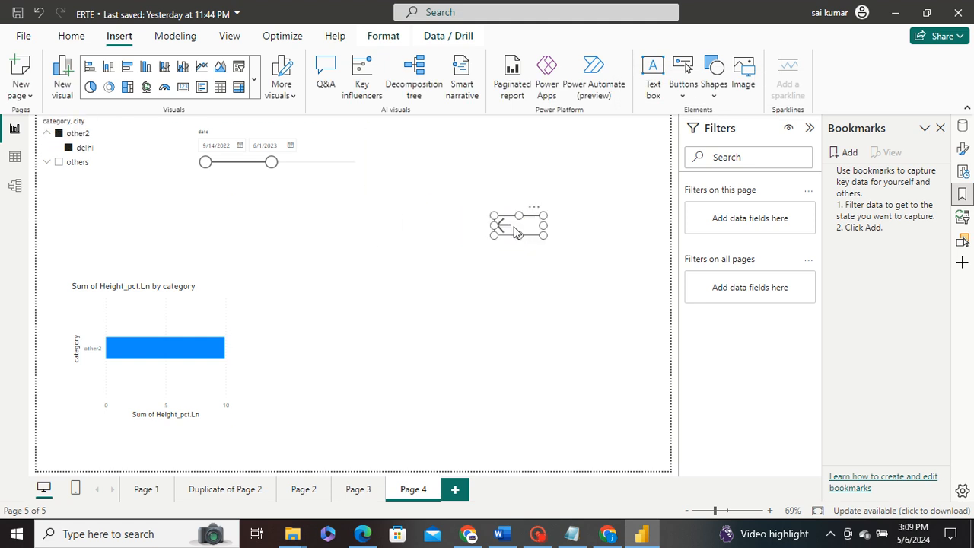
# Turn on the left arrow button's action, using type Page navigation with Page 1 as the destination
pyautogui.click(962, 148)
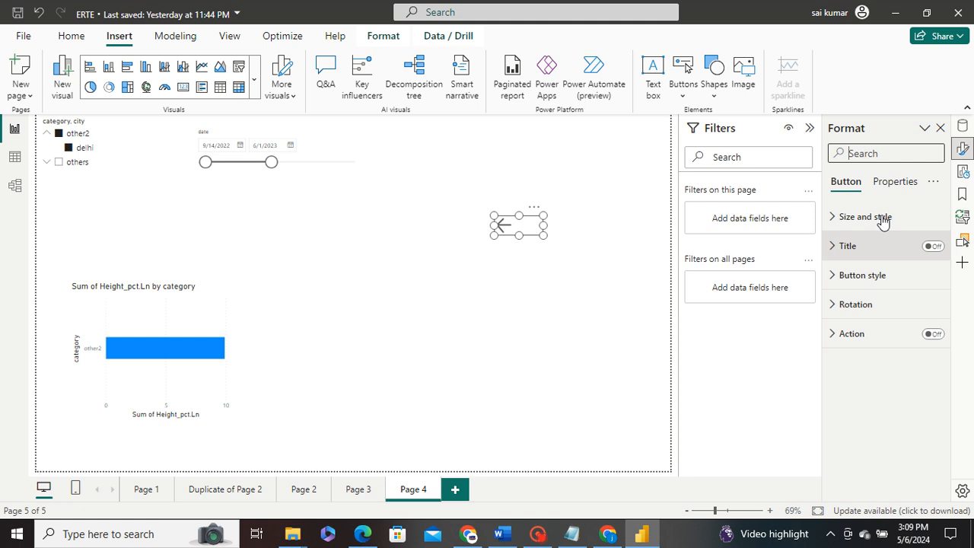
pyautogui.click(932, 338)
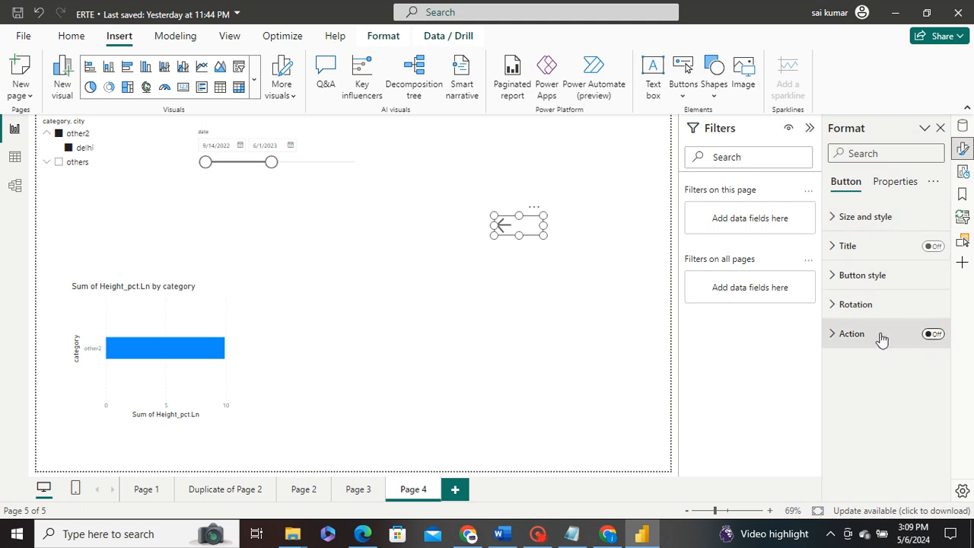
pyautogui.click(851, 339)
pyautogui.scroll(-2, 867, 347)
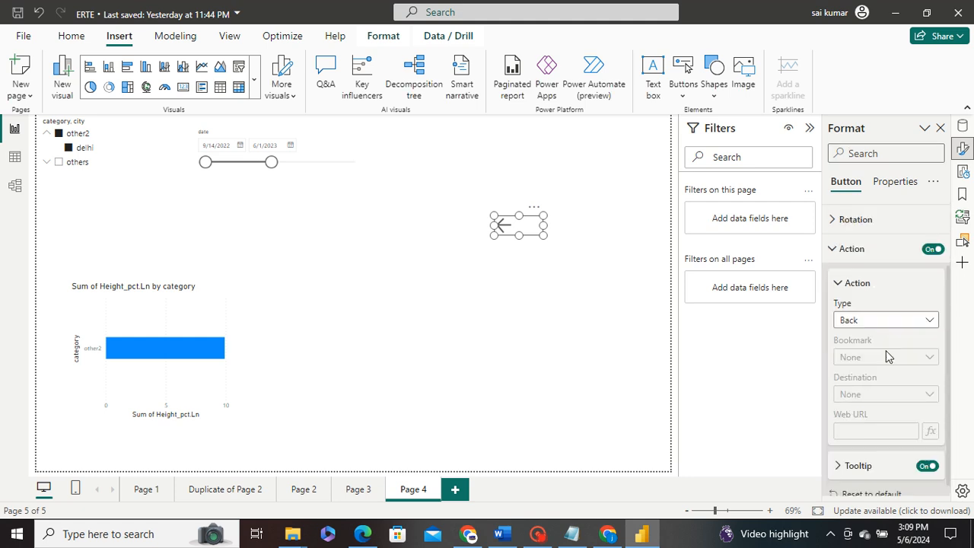
pyautogui.click(869, 325)
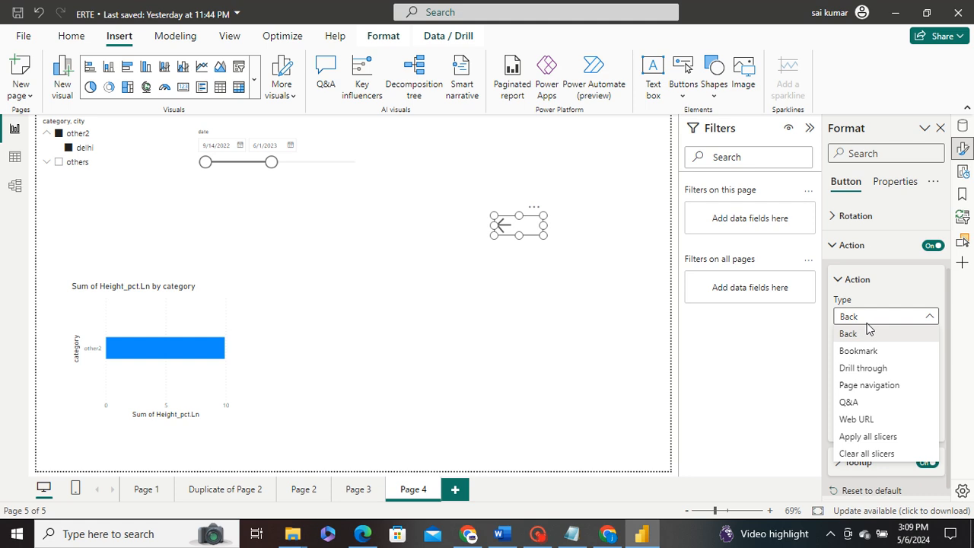
pyautogui.click(866, 385)
pyautogui.click(900, 391)
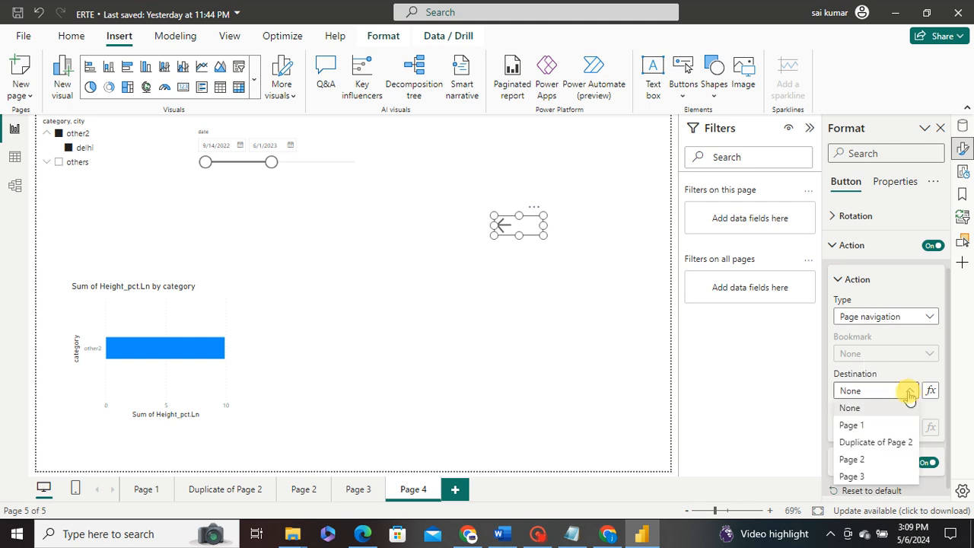
pyautogui.click(864, 425)
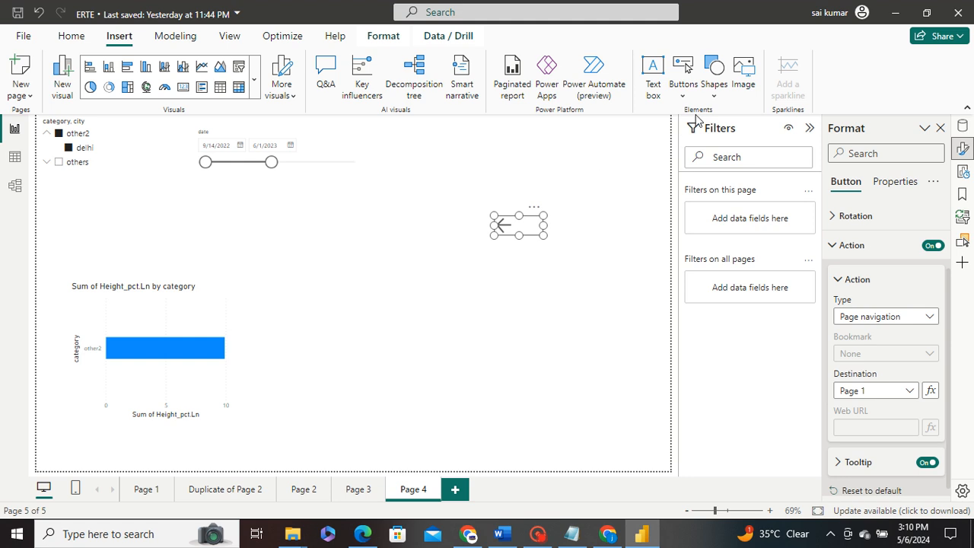
pyautogui.press('Escape')
# Insert a rectangle shape and place it in the empty area beneath the left arrow button
pyautogui.click(715, 84)
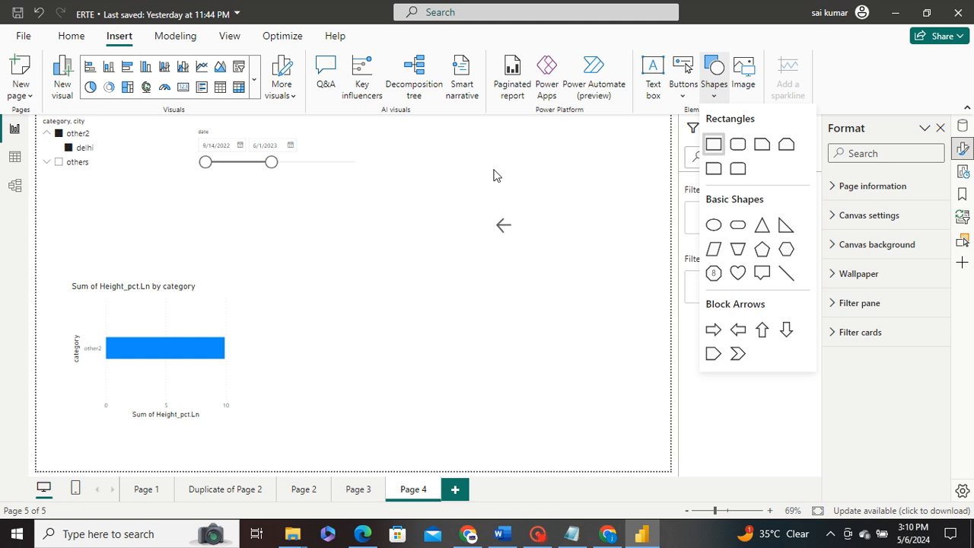
pyautogui.click(713, 144)
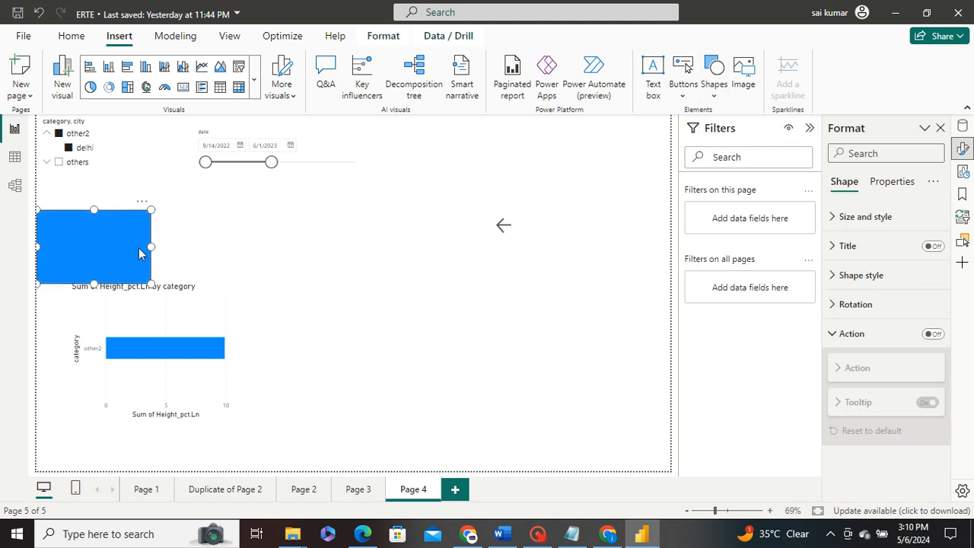
pyautogui.moveTo(77, 230); pyautogui.dragTo(445, 305)
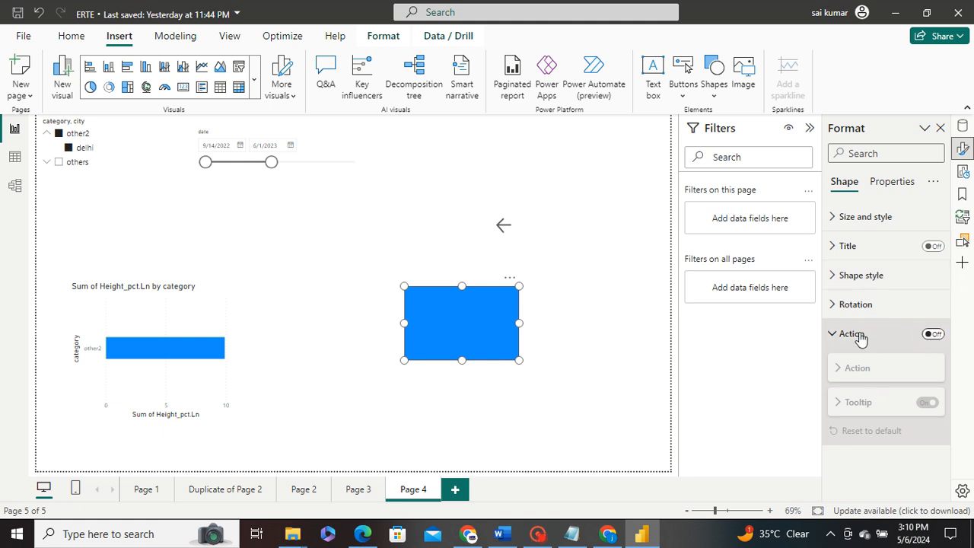
# Turn on the rectangle's action and set it to Page navigation with Page 1 as the destination
pyautogui.click(933, 333)
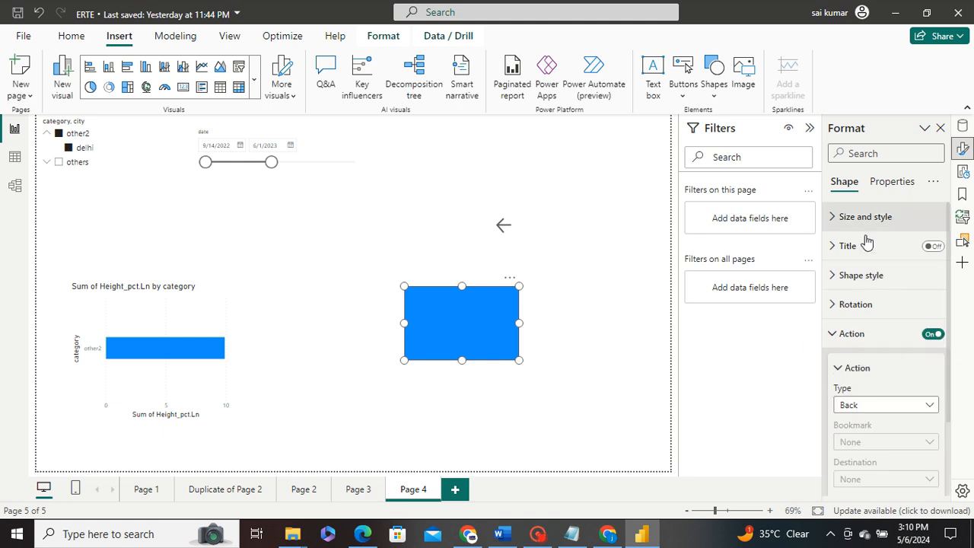
pyautogui.click(875, 404)
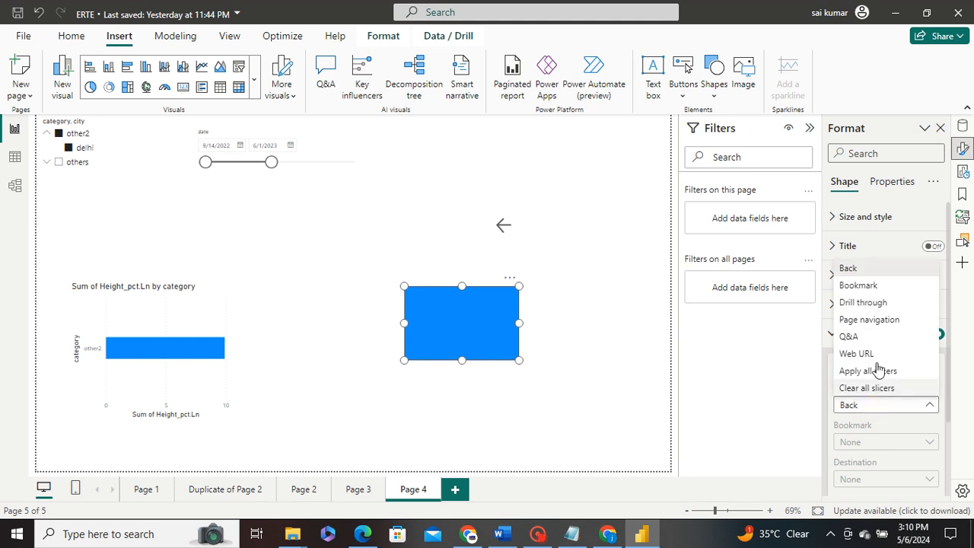
pyautogui.click(899, 410)
pyautogui.scroll(-1, 909, 423)
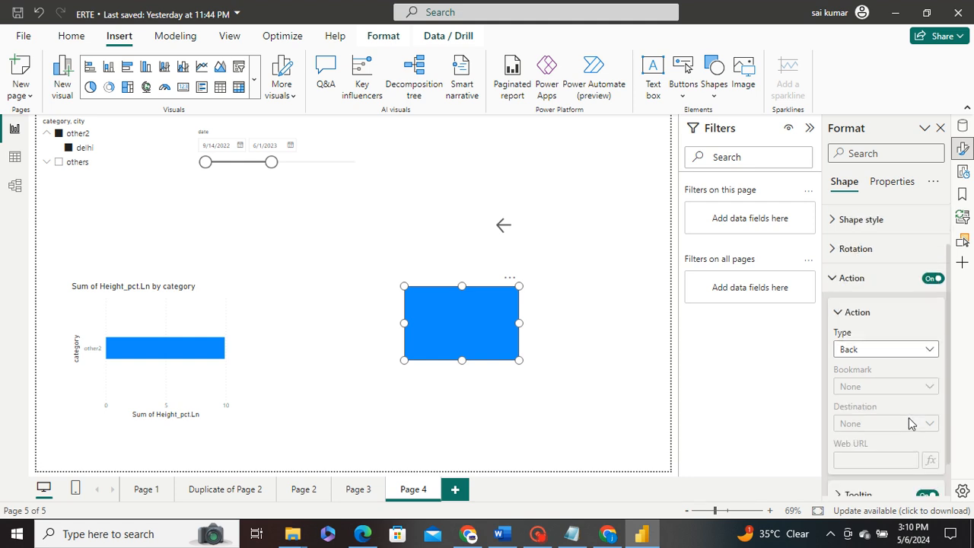
pyautogui.scroll(-1, 906, 421)
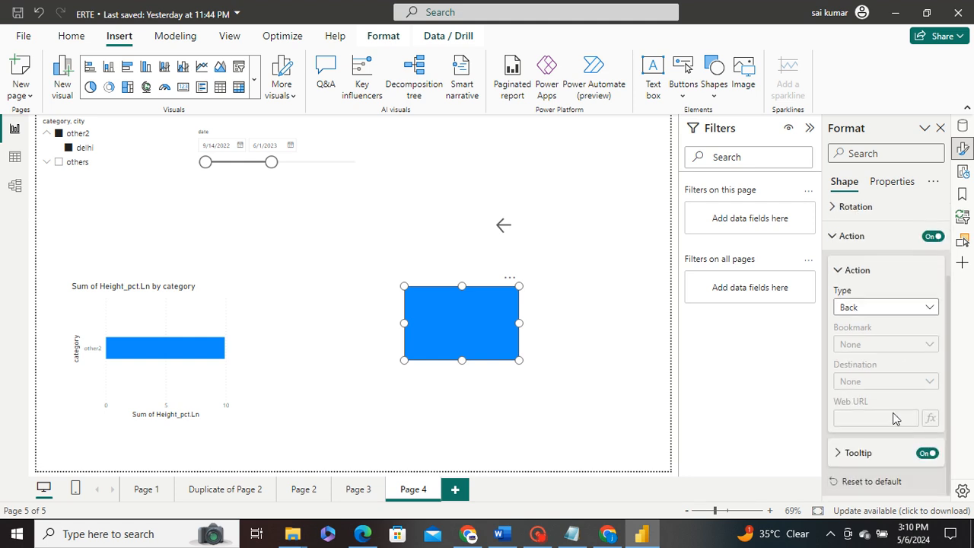
pyautogui.click(869, 311)
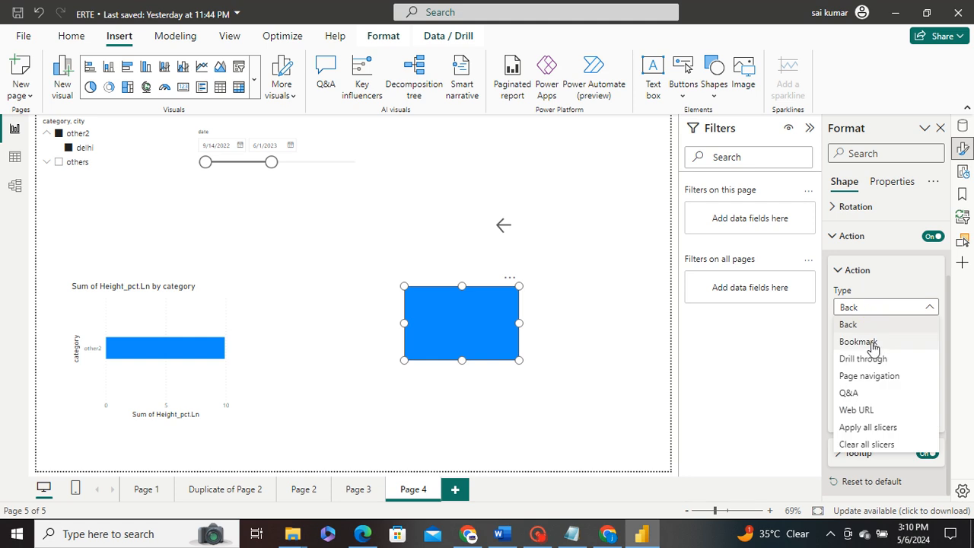
pyautogui.click(869, 375)
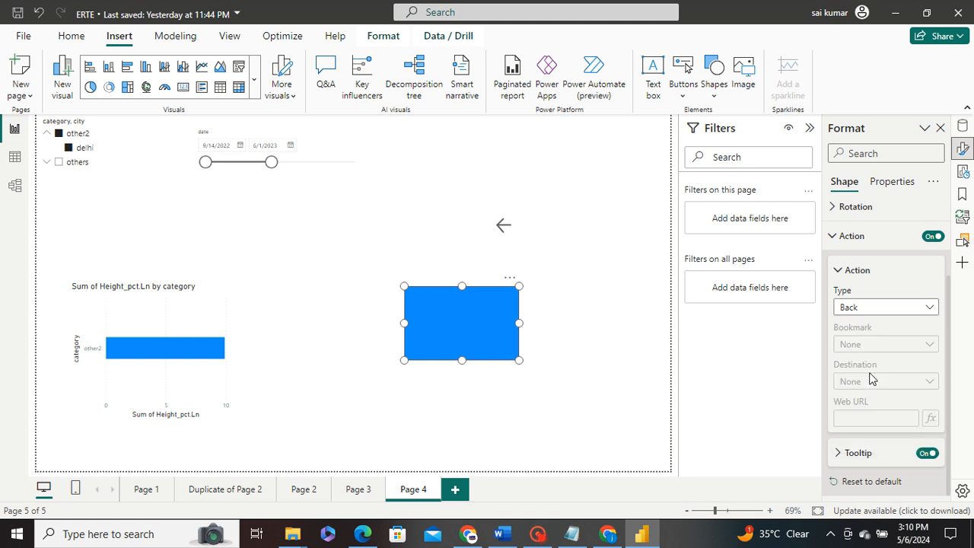
pyautogui.click(896, 381)
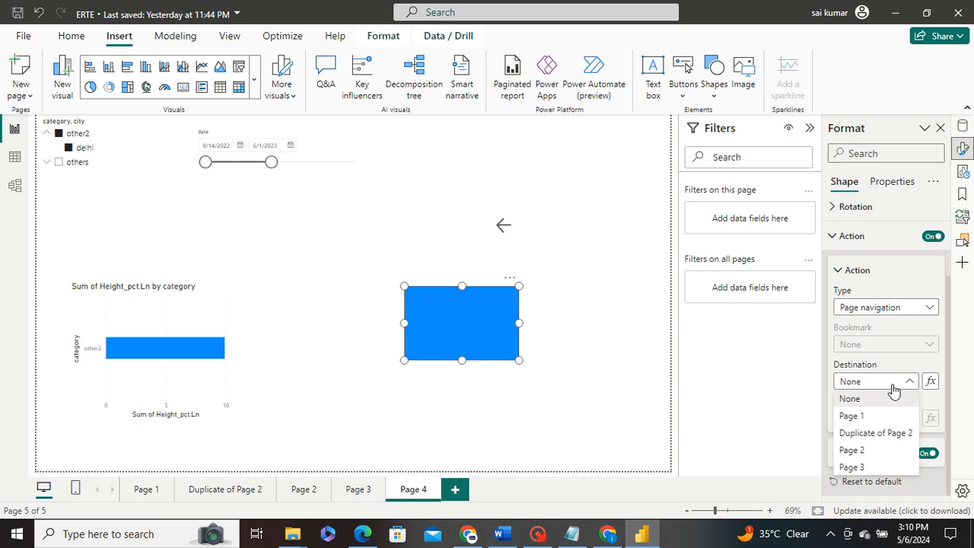
pyautogui.click(855, 416)
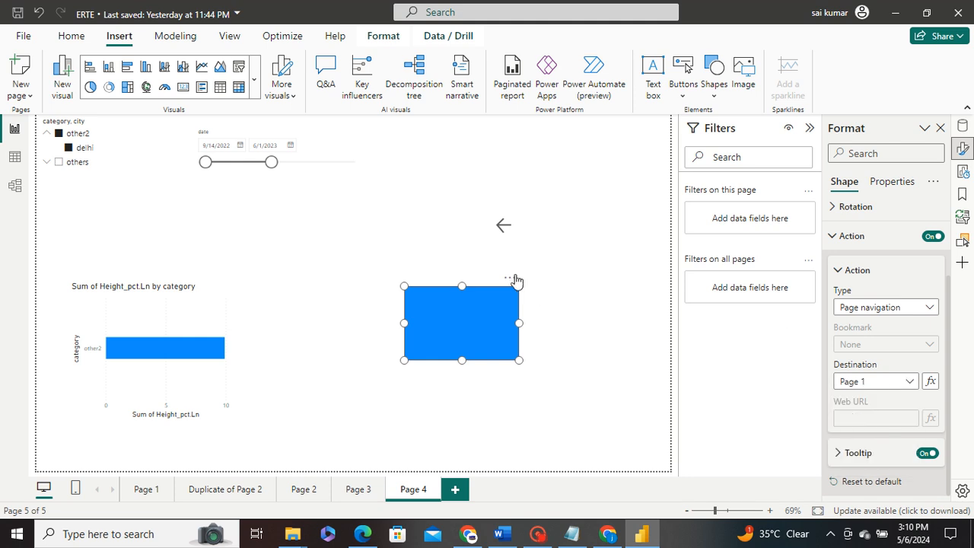
# Insert the image fishYellowFishTutorial2 from Downloads, shrink it and place it beside the arrow button above the rectangle
pyautogui.click(436, 233)
pyautogui.click(412, 252)
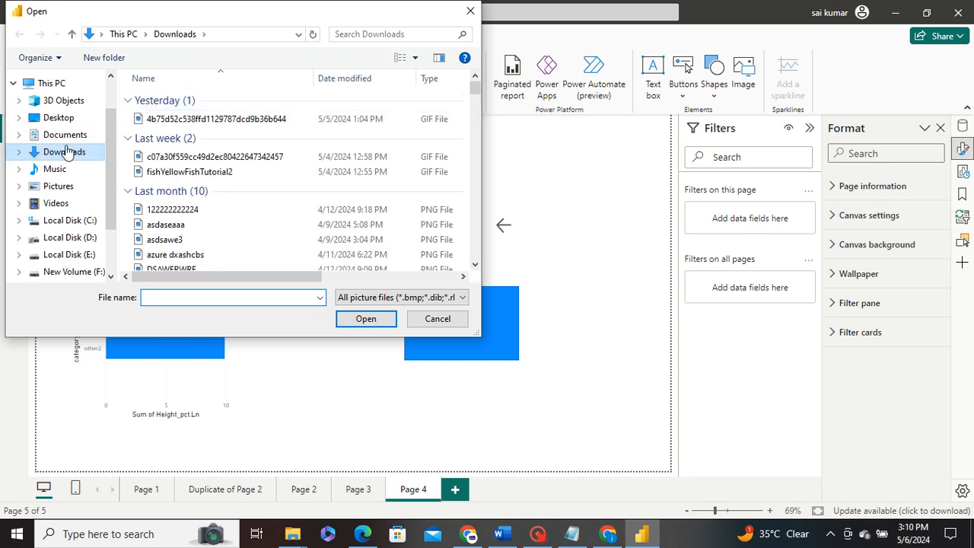
pyautogui.click(189, 172)
pyautogui.click(366, 318)
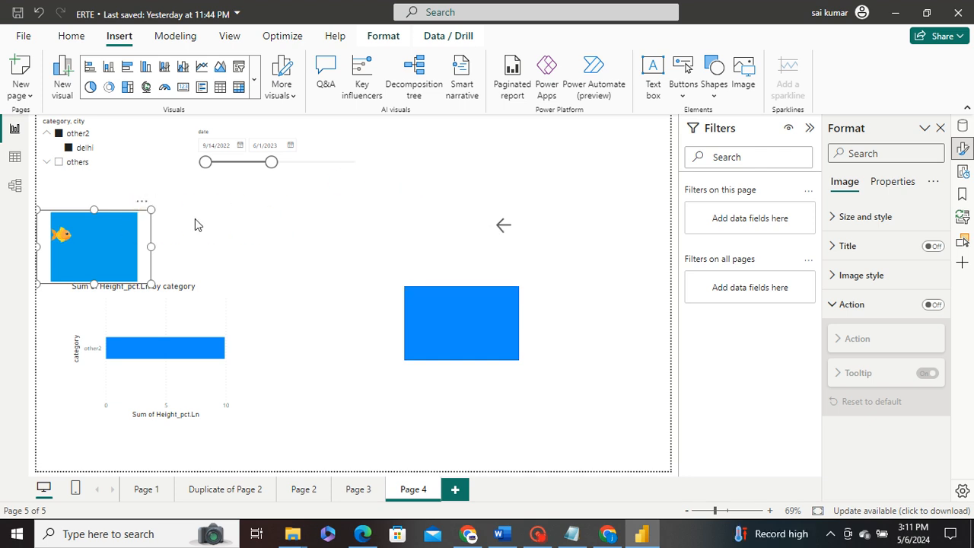
pyautogui.moveTo(151, 283); pyautogui.dragTo(352, 208)
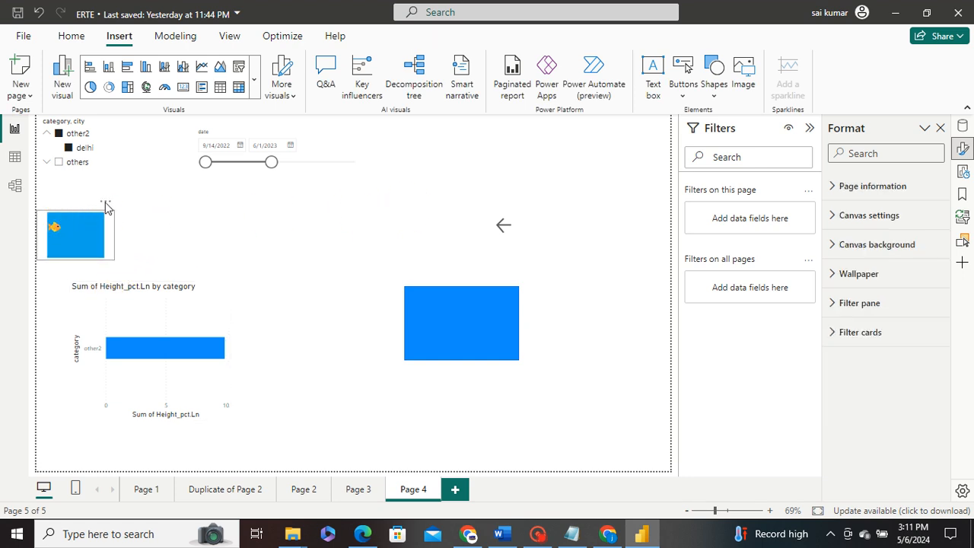
pyautogui.click(347, 234)
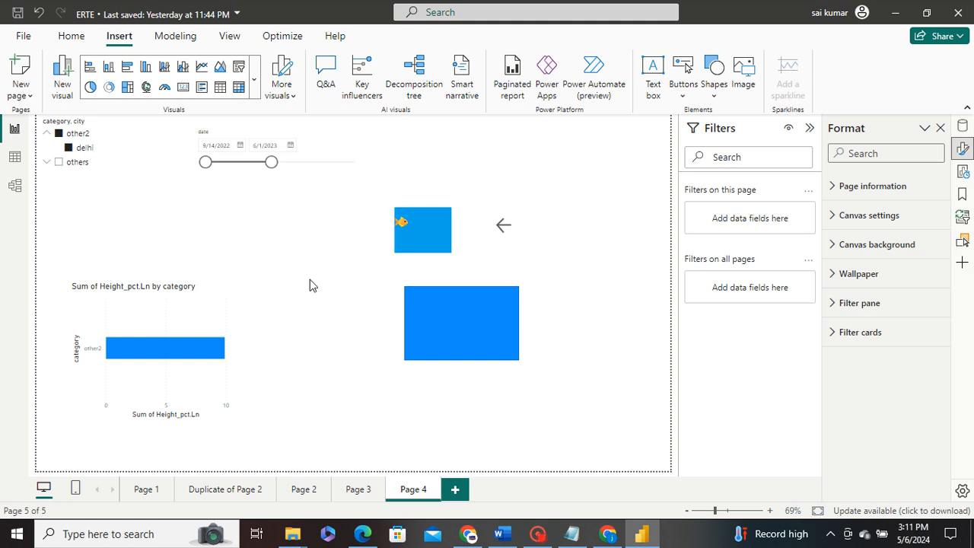
# Convert the Sum of Height_pct.Ln by category bar chart to a table and enlarge it upward and outward
pyautogui.click(190, 323)
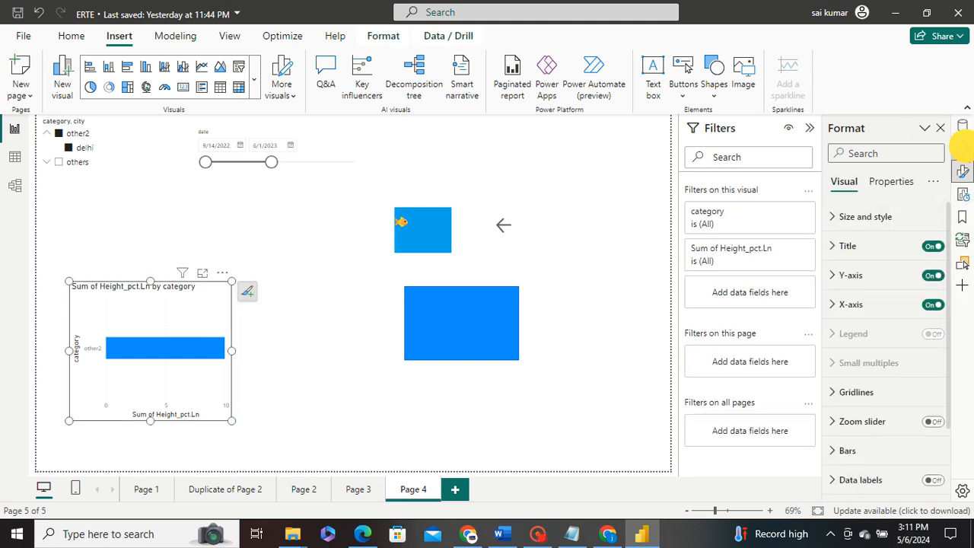
pyautogui.click(962, 147)
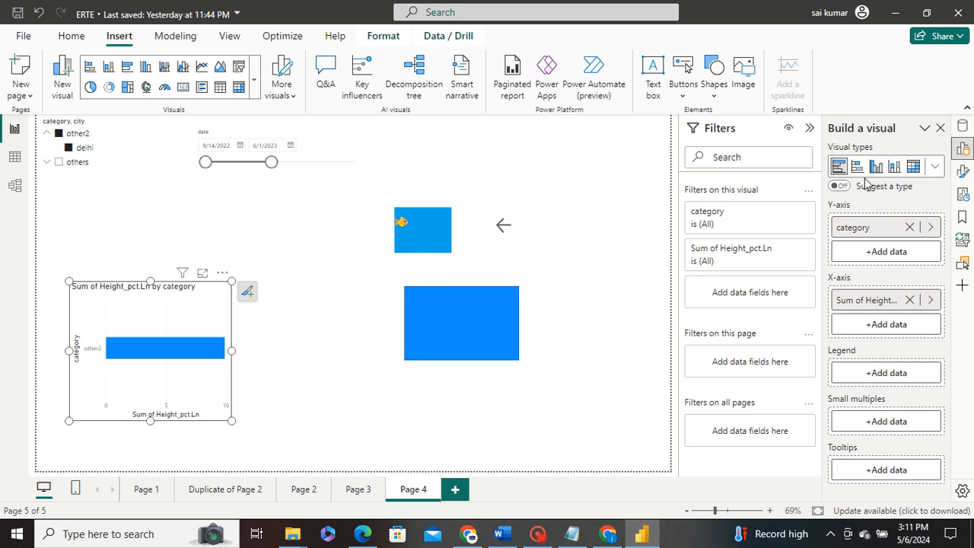
pyautogui.click(935, 166)
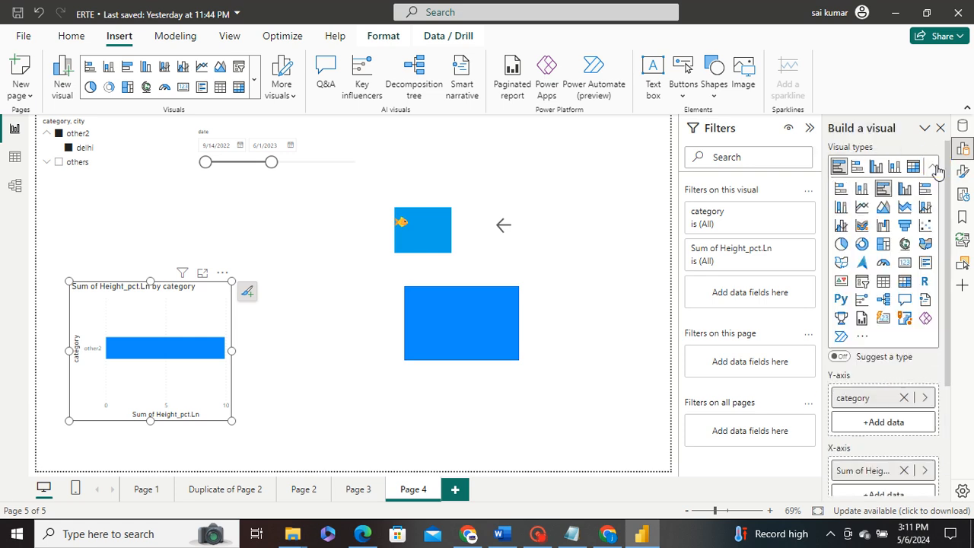
pyautogui.click(883, 282)
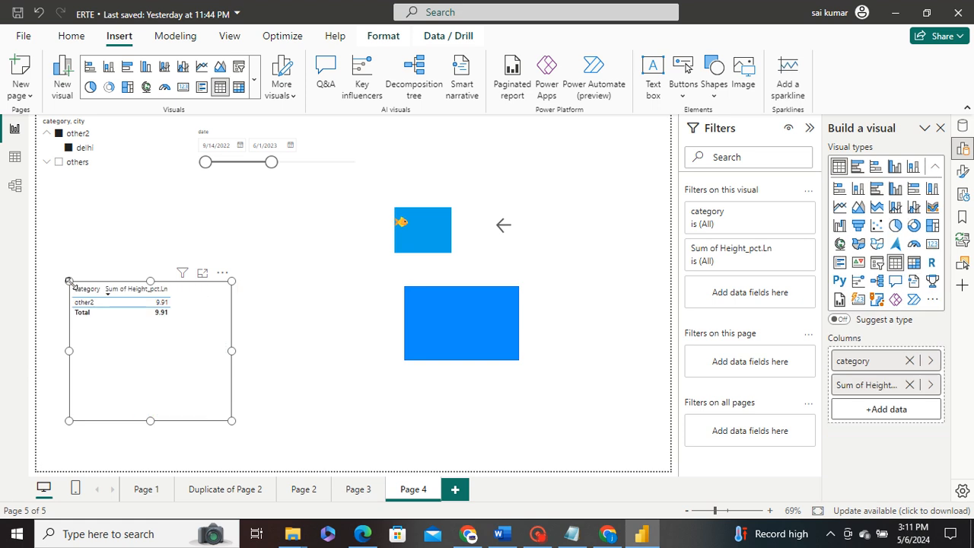
pyautogui.moveTo(68, 281); pyautogui.dragTo(53, 243)
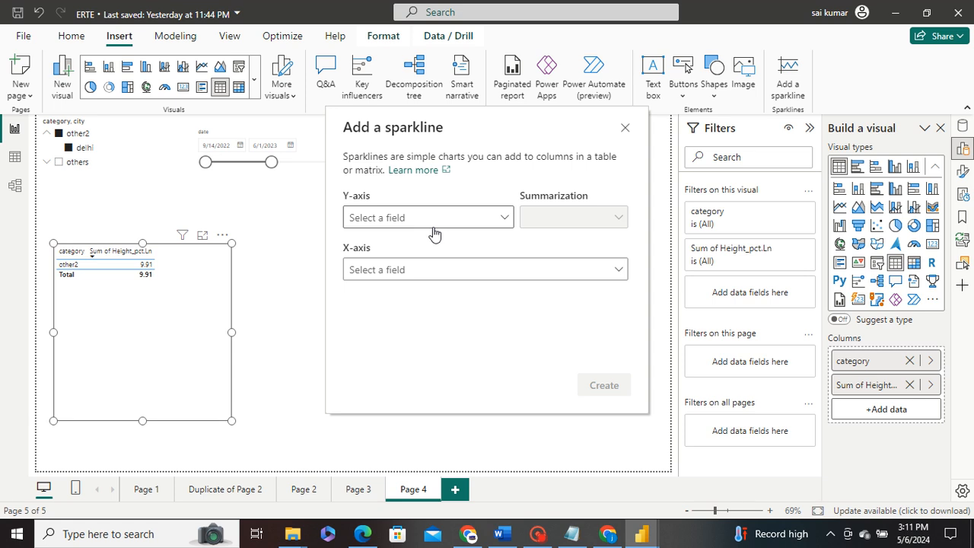
# Add a sparkline to the table with Count of city on the Y-axis and Height_pct on the X-axis
pyautogui.click(456, 218)
pyautogui.click(358, 274)
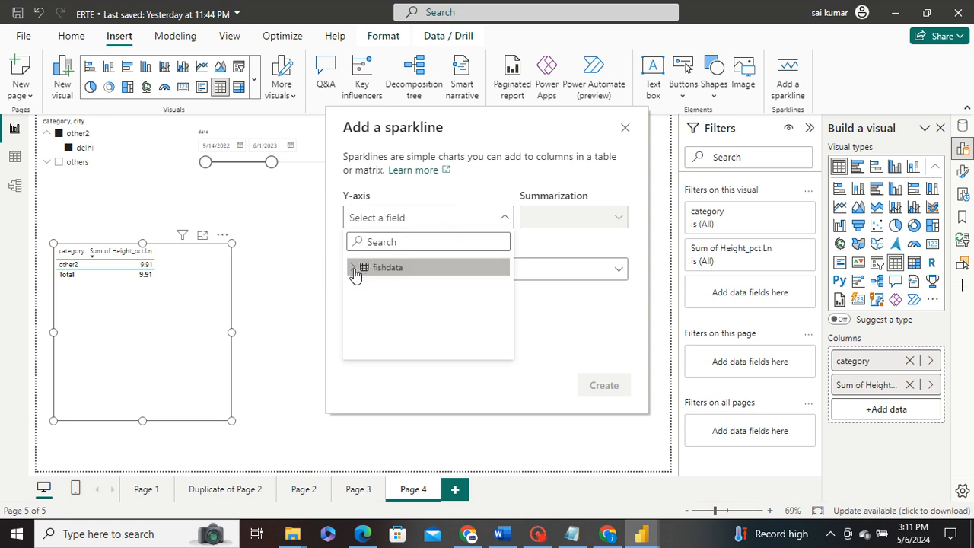
pyautogui.click(353, 268)
pyautogui.click(384, 305)
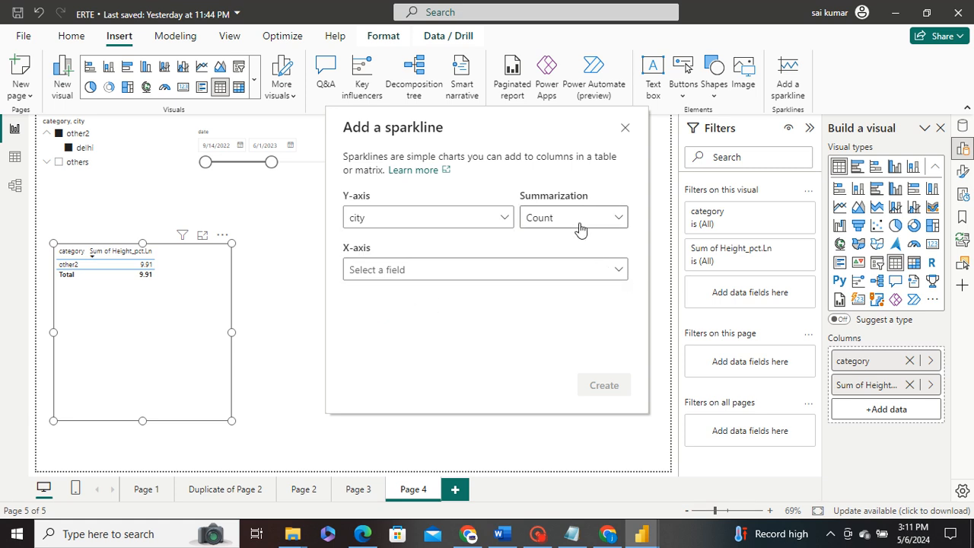
pyautogui.click(619, 269)
pyautogui.click(353, 319)
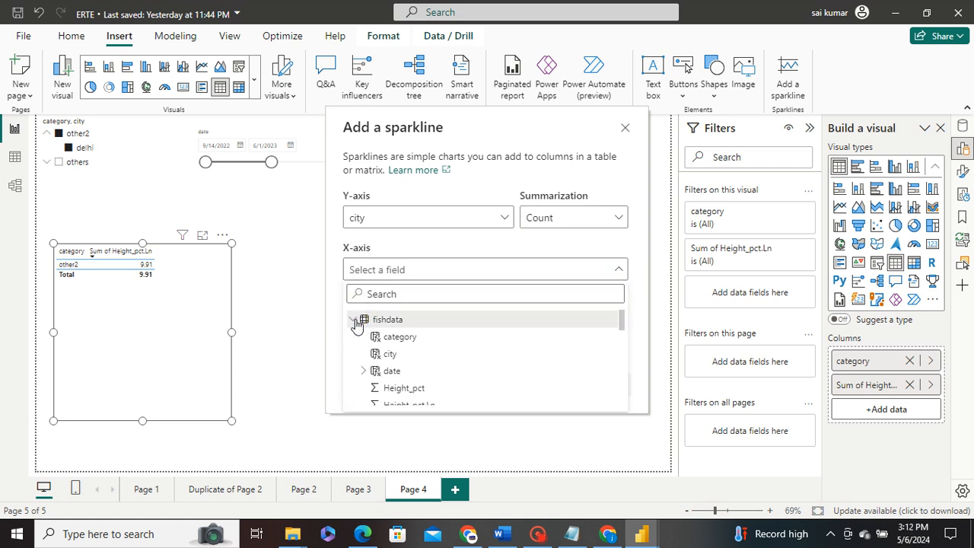
pyautogui.click(403, 388)
pyautogui.click(605, 383)
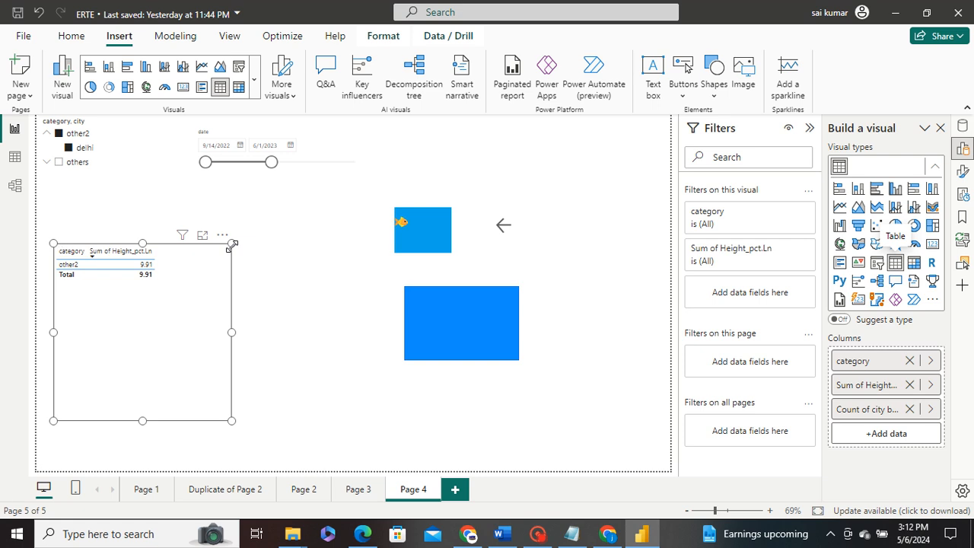
# Widen the table to show the city sparkline column, and remove that sparkline from the table's columns
pyautogui.moveTo(232, 244); pyautogui.dragTo(339, 230)
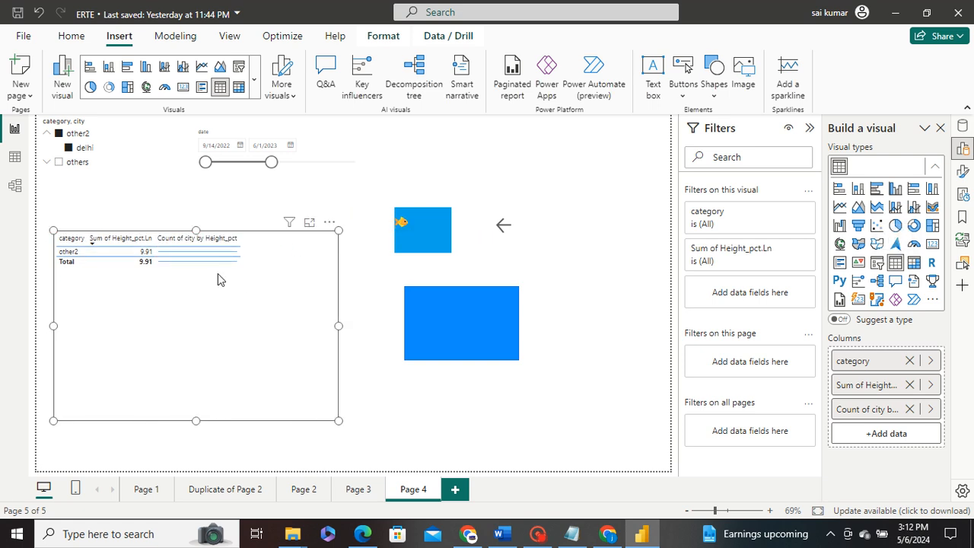
pyautogui.click(296, 273)
pyautogui.click(909, 408)
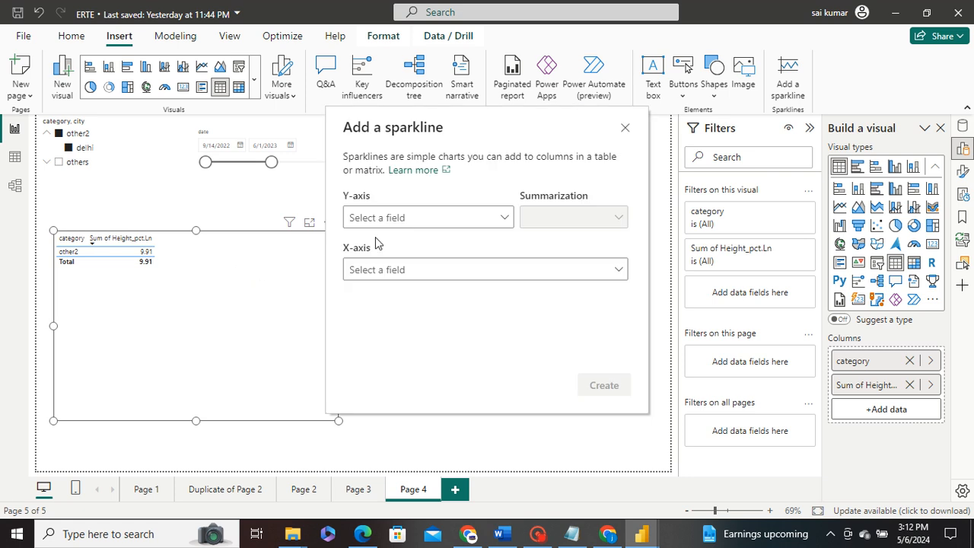
# Add a sparkline to the table with Sum of Height_pct on the Y-axis and Height_pct.Ln on the X-axis
pyautogui.click(429, 218)
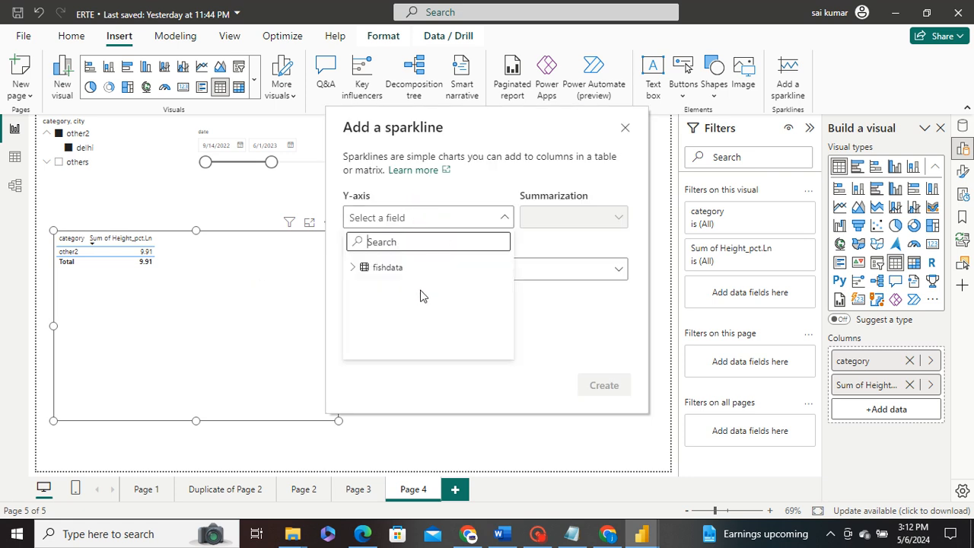
pyautogui.click(351, 268)
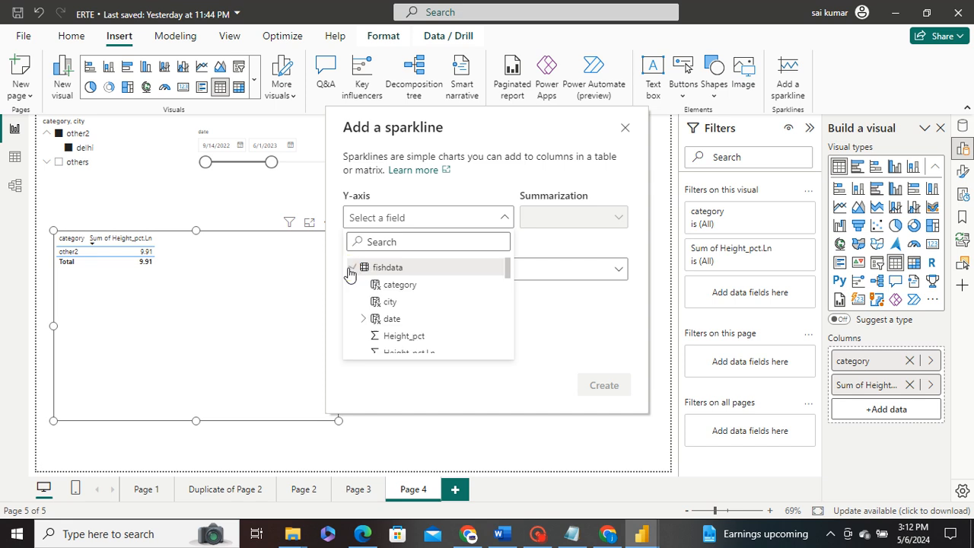
pyautogui.click(405, 339)
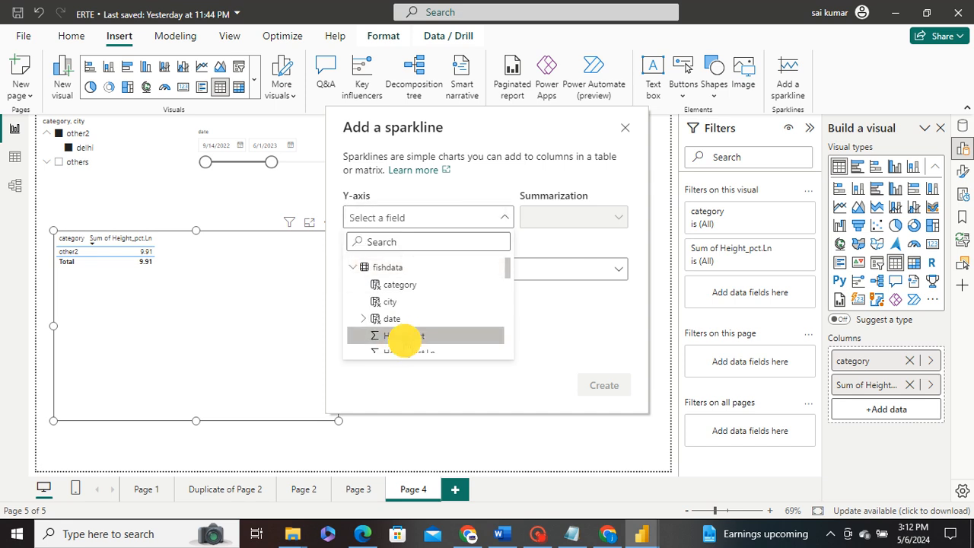
pyautogui.click(548, 273)
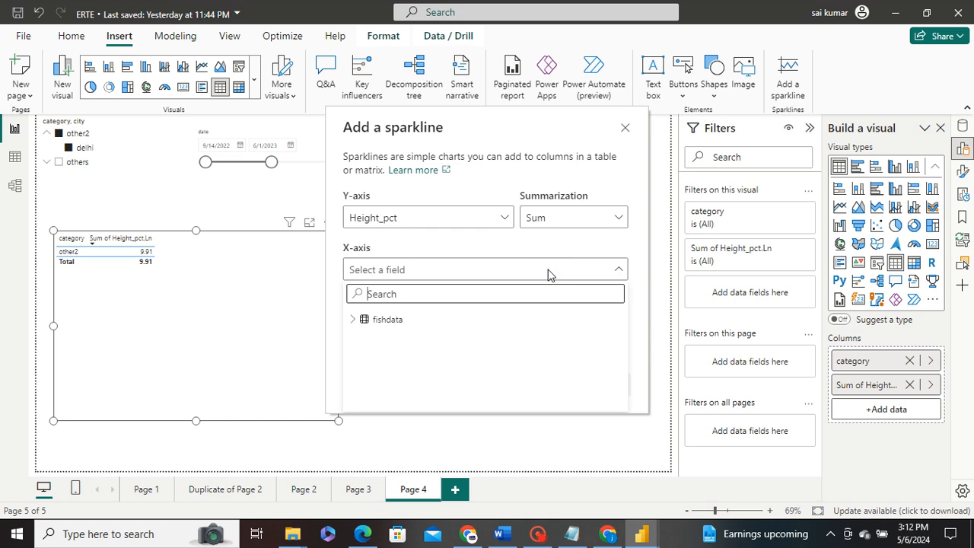
pyautogui.click(358, 324)
pyautogui.scroll(-3, 395, 365)
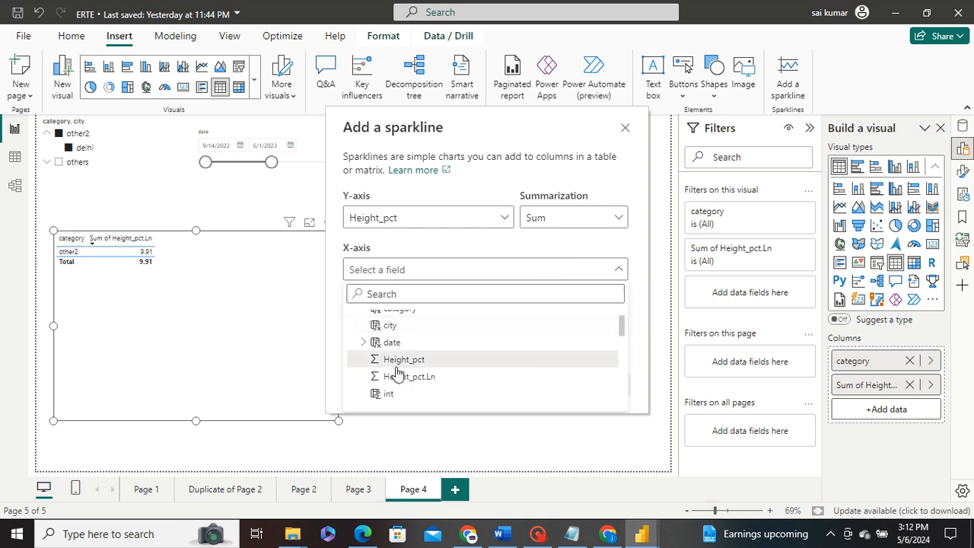
pyautogui.click(399, 363)
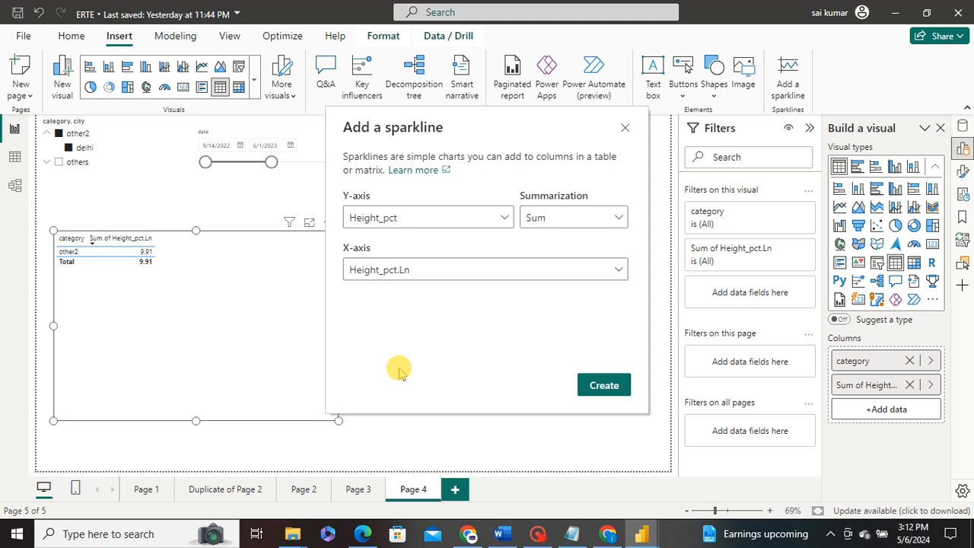
pyautogui.click(576, 380)
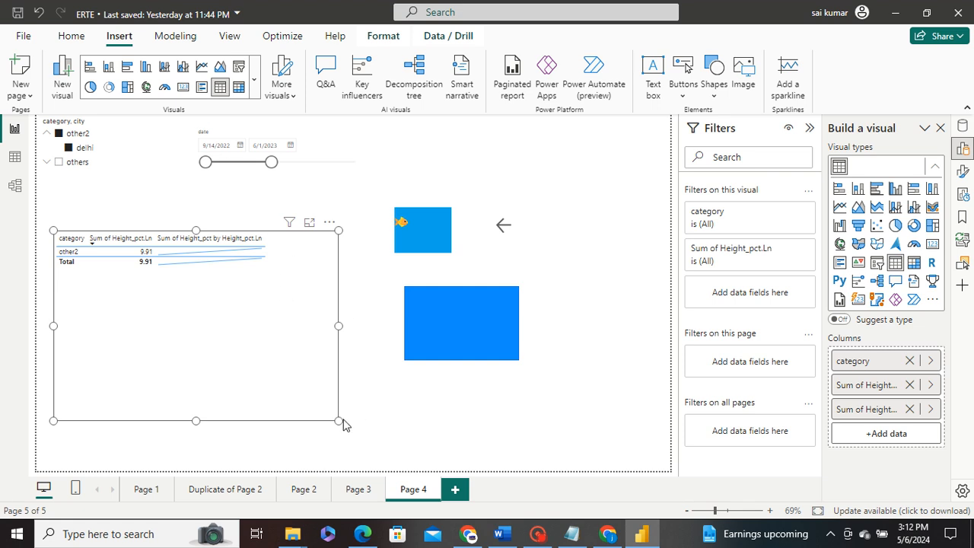
# Shrink the table closer to its contents and check the sparkline in the other2 row
pyautogui.moveTo(341, 423); pyautogui.dragTo(297, 350)
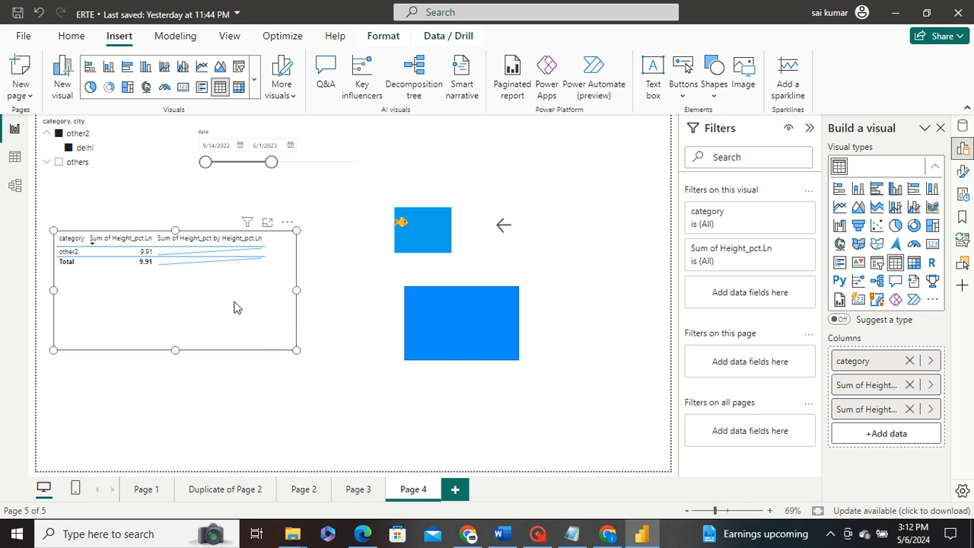
pyautogui.click(187, 252)
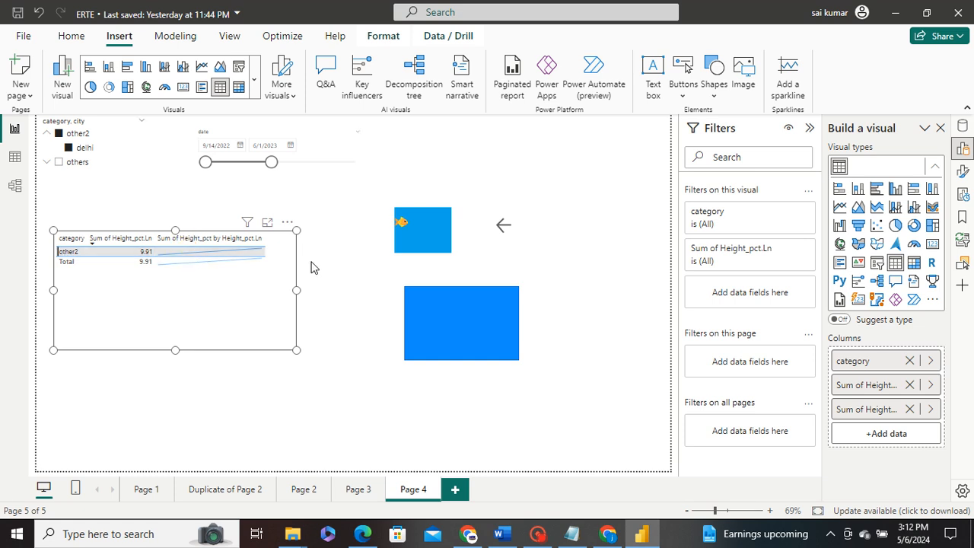
pyautogui.click(218, 298)
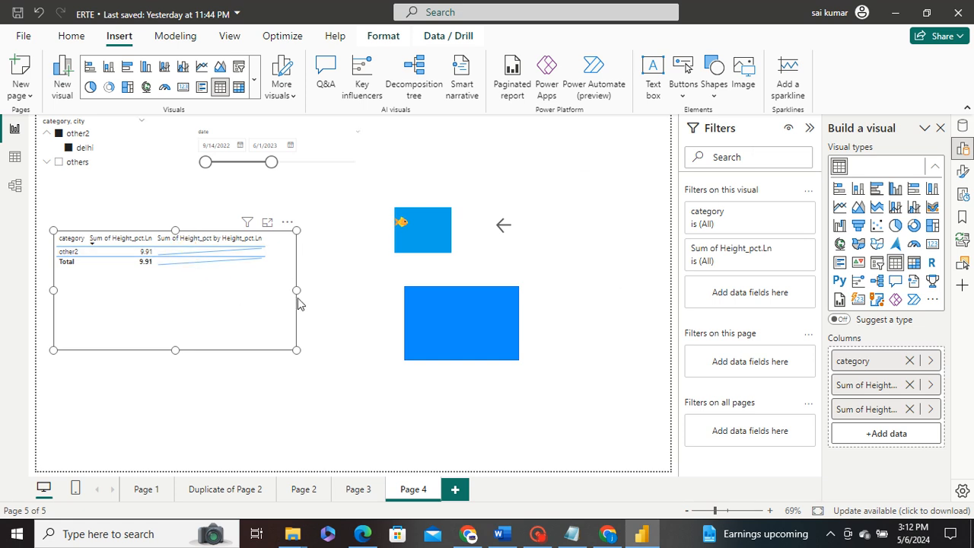
# Add a second sparkline to the table with Sum of Length_cm on the Y-axis and Height_pct.Ln on the X-axis
pyautogui.click(789, 76)
pyautogui.click(496, 213)
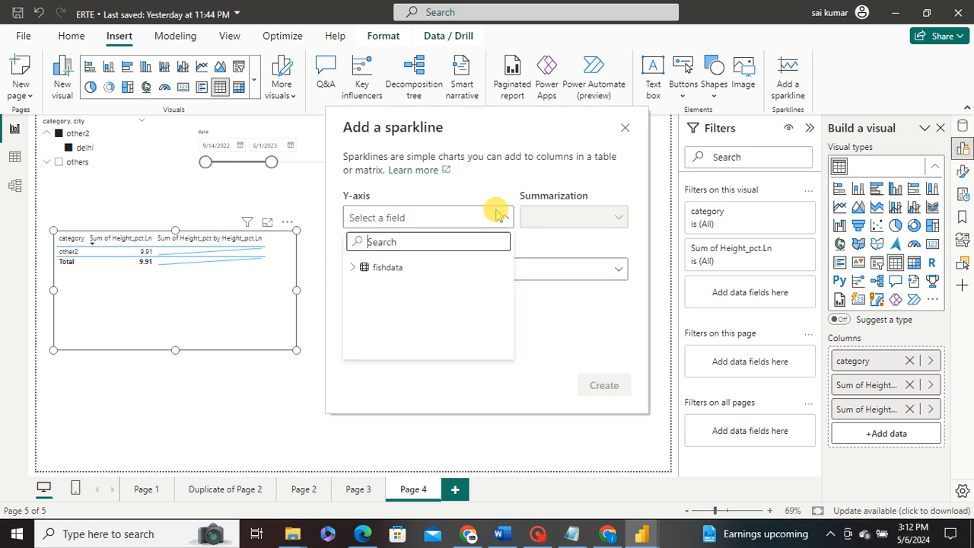
pyautogui.click(355, 269)
pyautogui.scroll(-2, 403, 316)
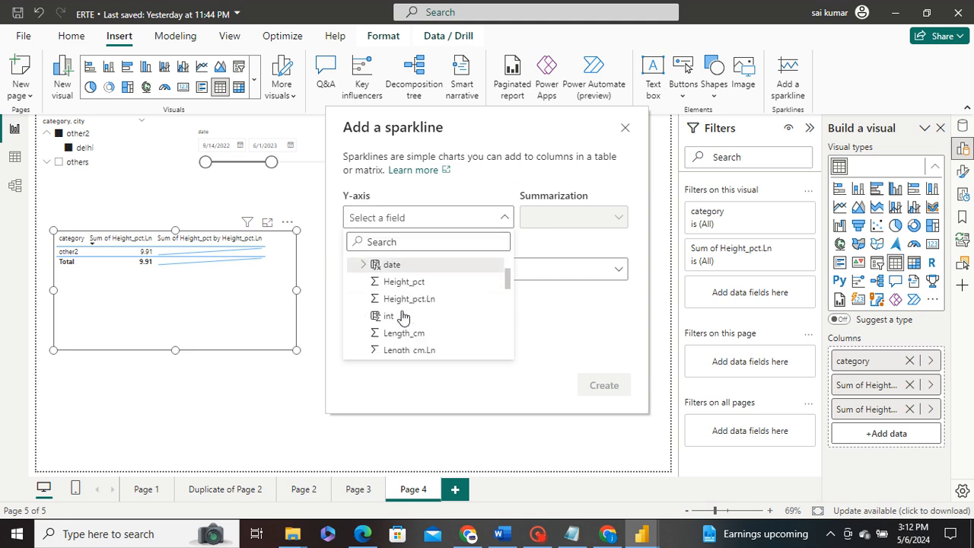
pyautogui.click(401, 332)
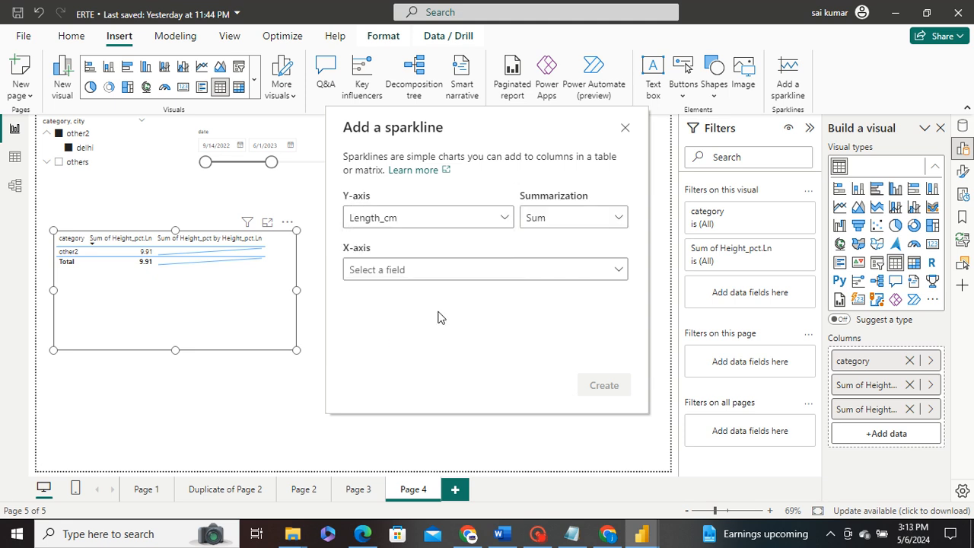
pyautogui.click(592, 271)
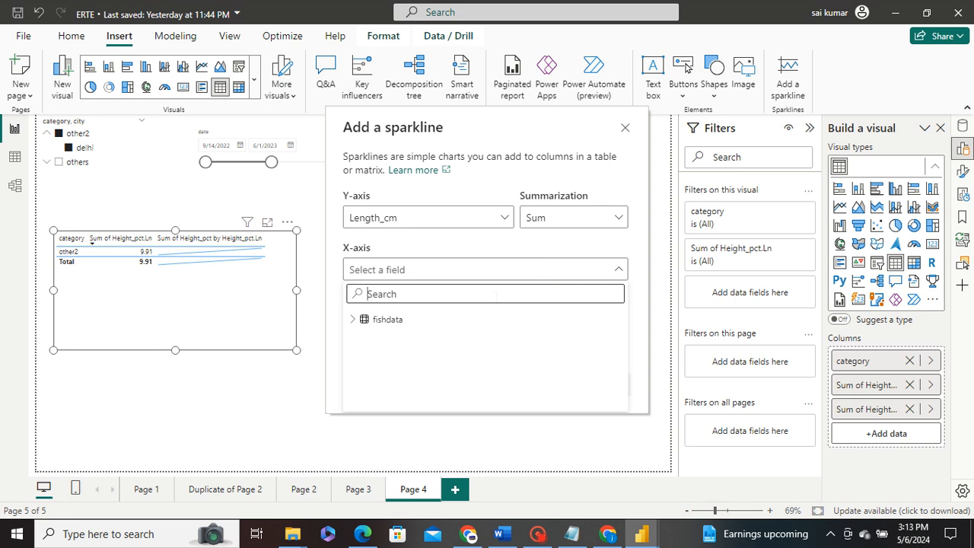
pyautogui.click(354, 319)
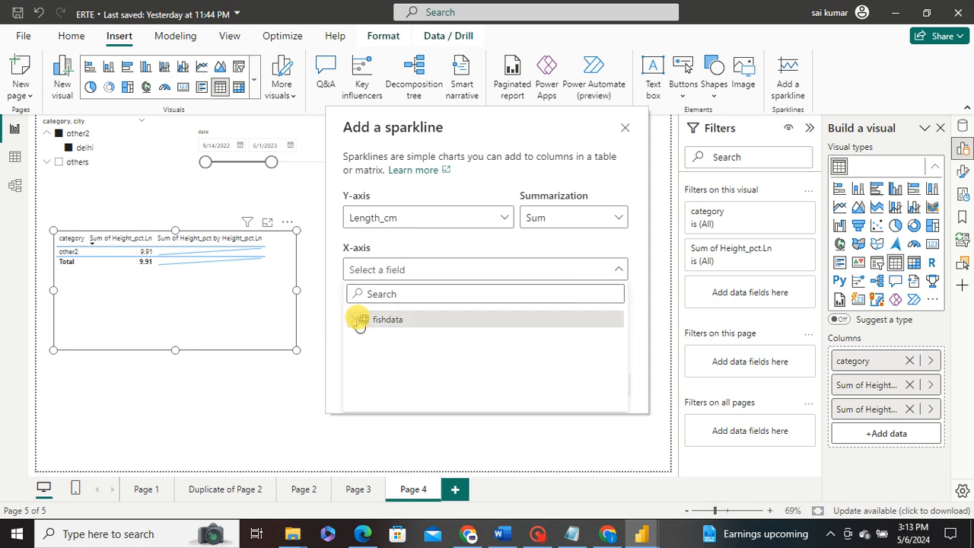
pyautogui.scroll(-2, 389, 352)
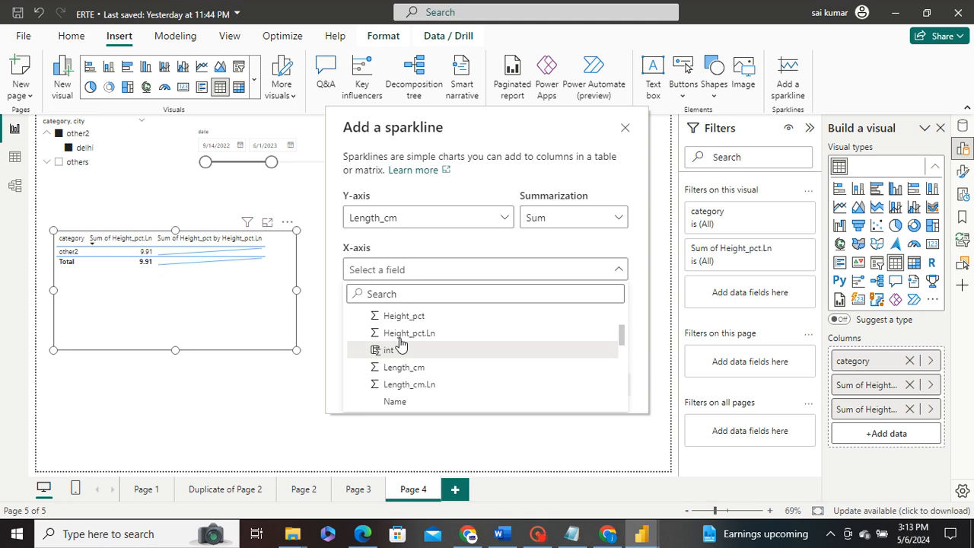
pyautogui.click(401, 334)
pyautogui.click(605, 383)
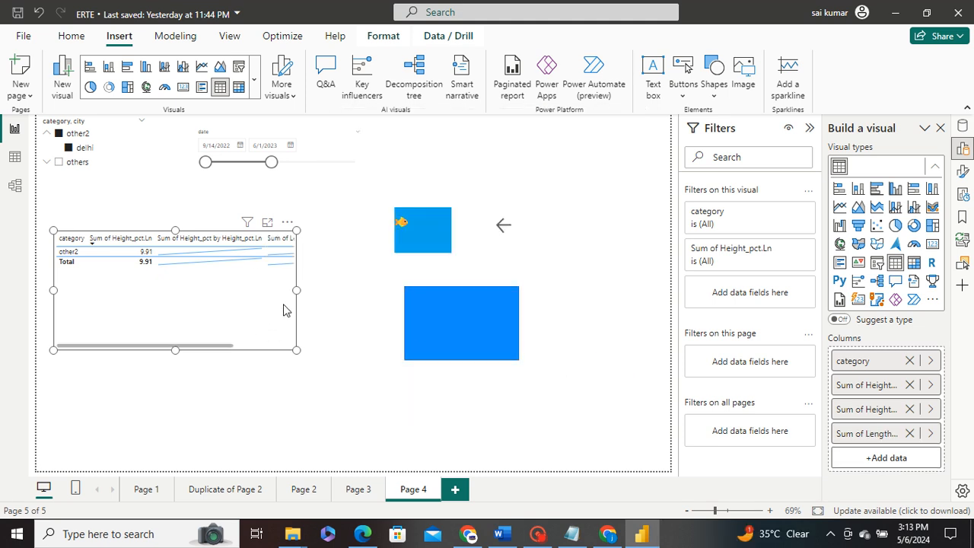
# Widen the table to fit both sparkline columns and convert it to a matrix
pyautogui.moveTo(296, 350); pyautogui.dragTo(377, 345)
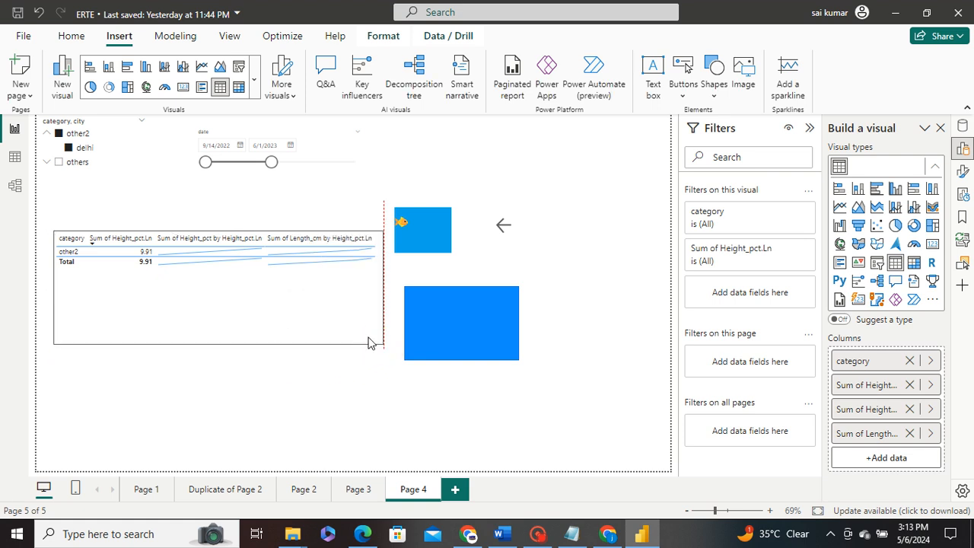
pyautogui.moveTo(382, 287); pyautogui.dragTo(374, 288)
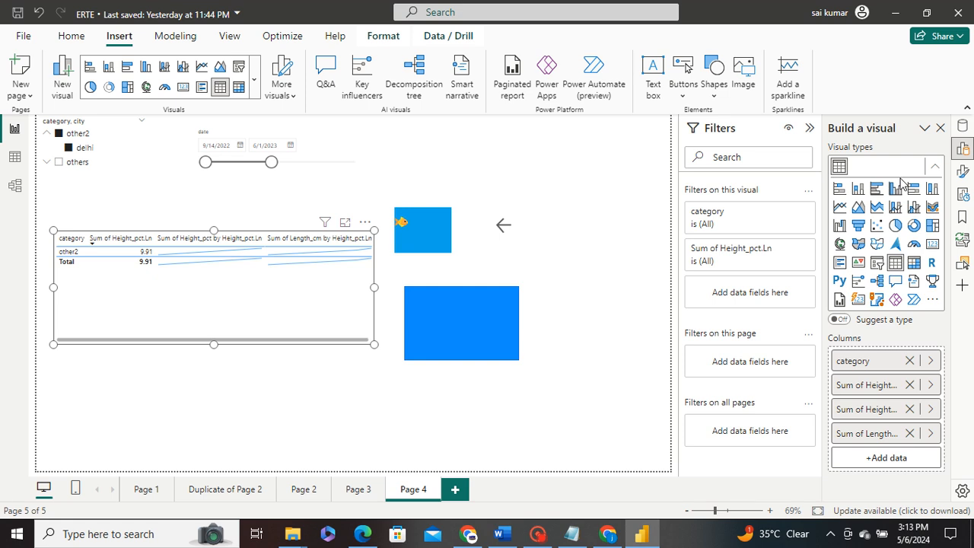
pyautogui.click(914, 263)
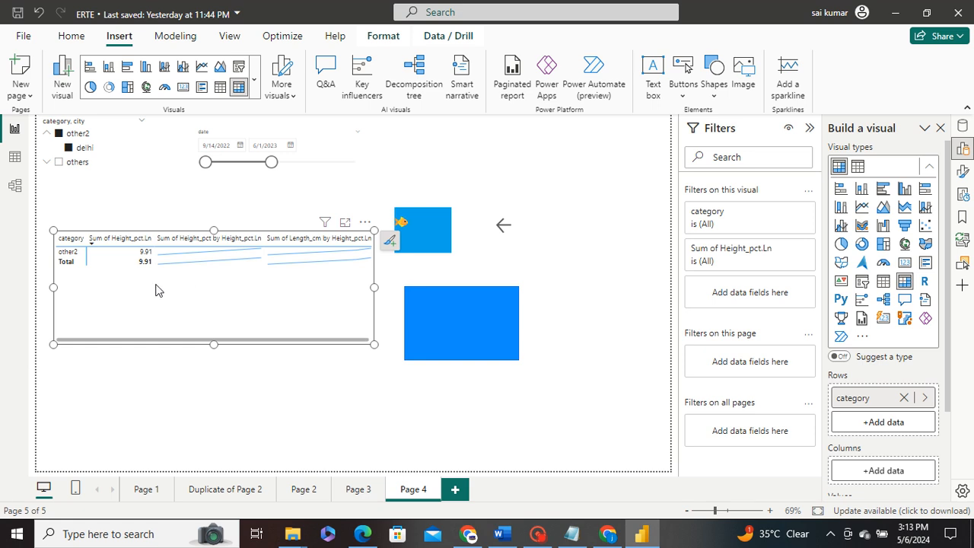
pyautogui.click(66, 251)
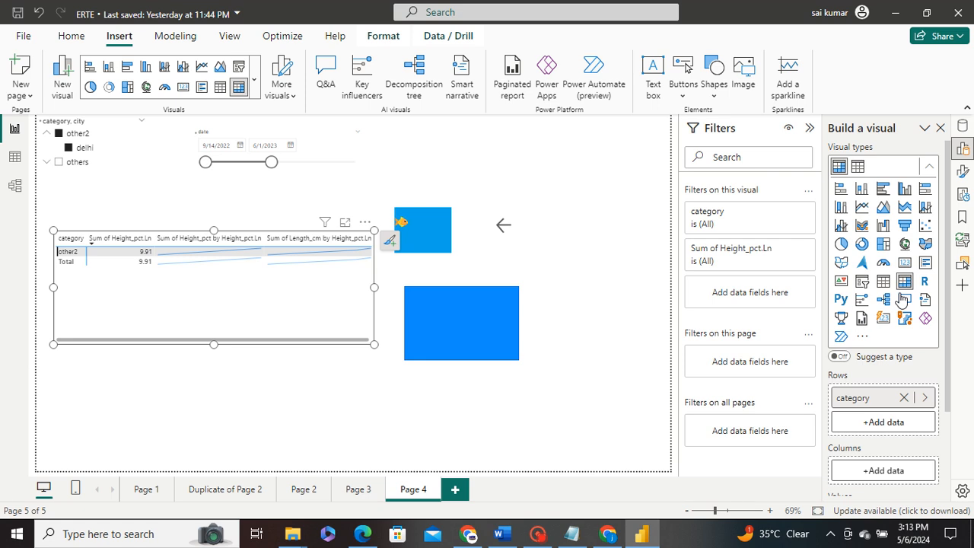
# Add the city field to the matrix rows beneath category and expand the other2 row
pyautogui.click(929, 166)
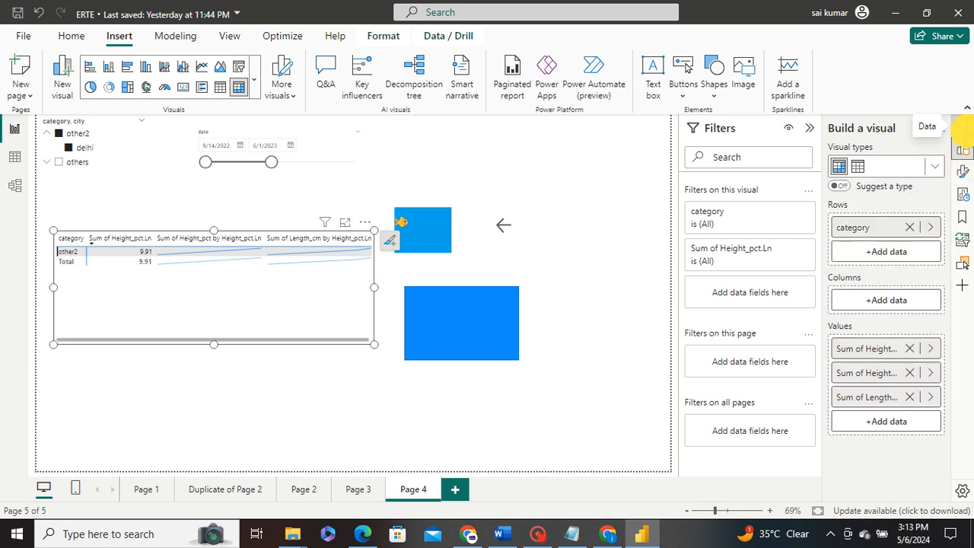
pyautogui.click(961, 128)
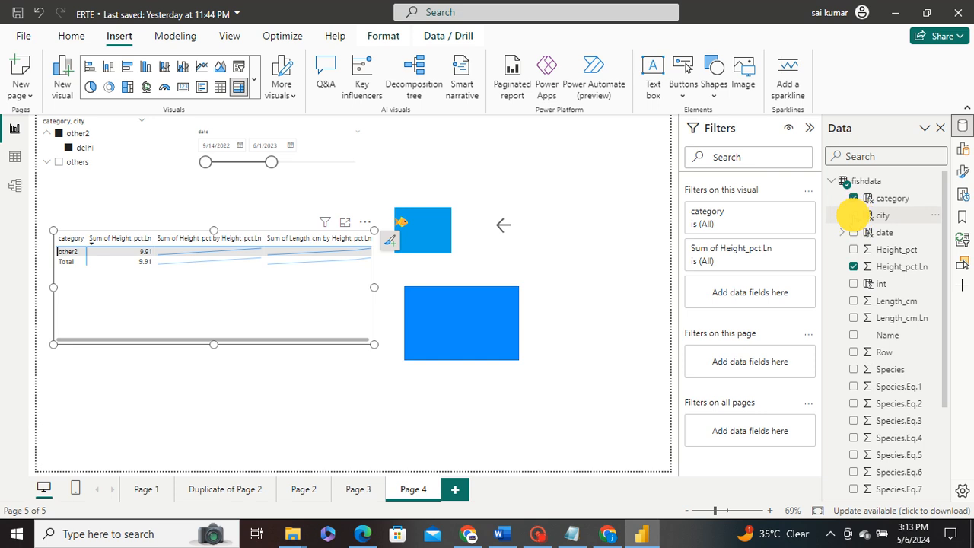
pyautogui.click(853, 217)
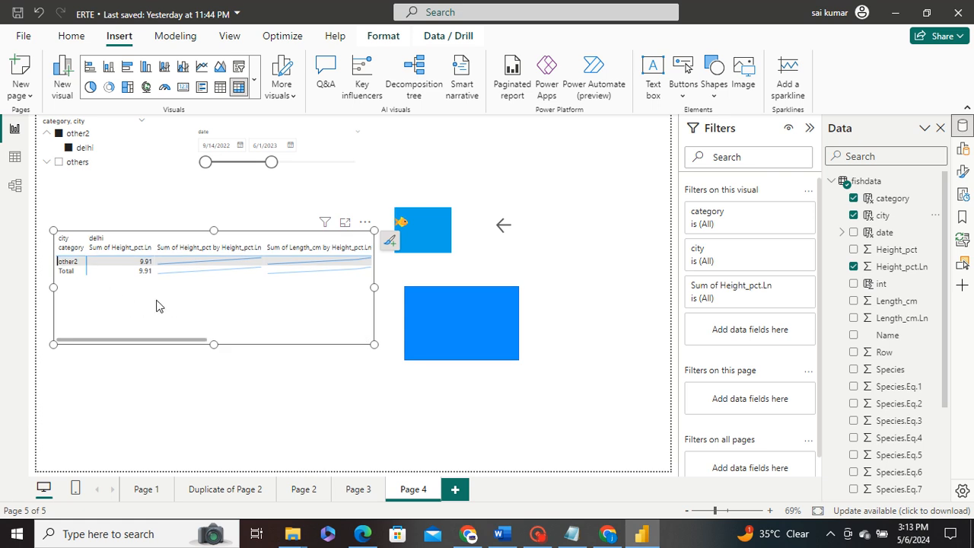
pyautogui.click(962, 148)
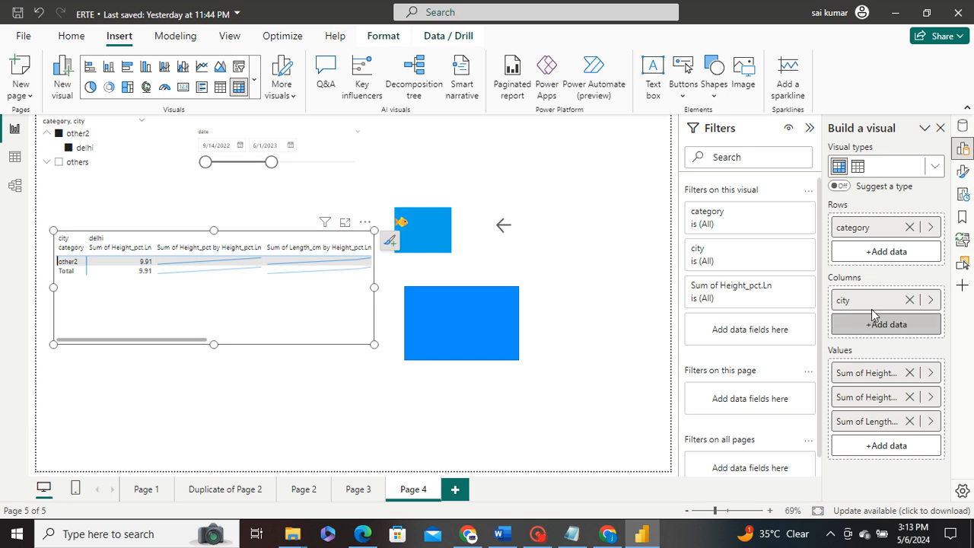
pyautogui.moveTo(868, 304); pyautogui.dragTo(860, 256)
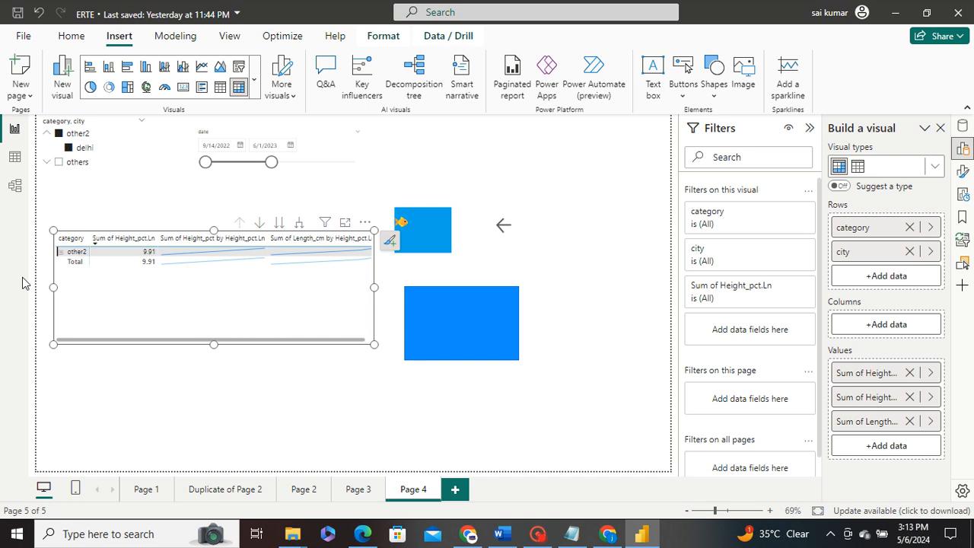
pyautogui.click(61, 252)
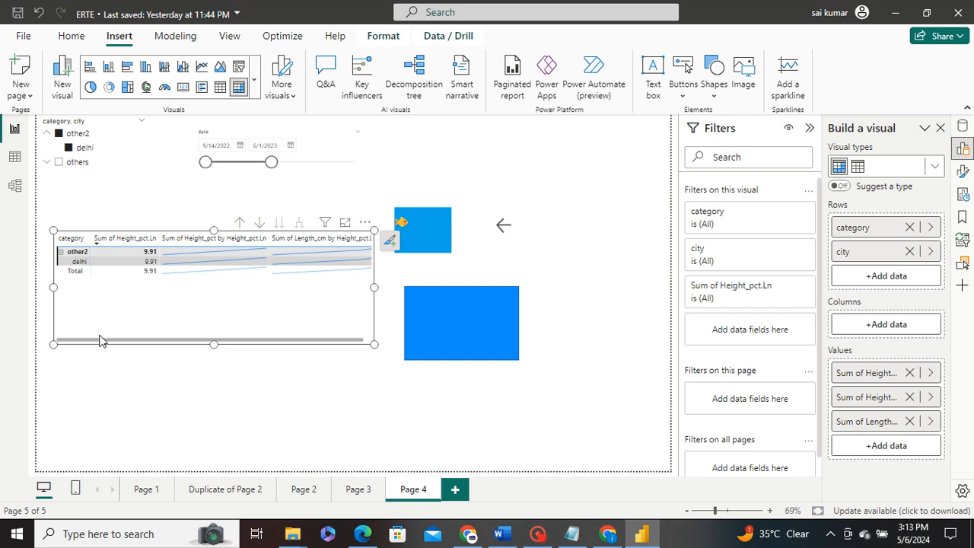
# Clear delhi in the category, city slicer and extend the date slicer's end to 12/29/2023
pyautogui.click(72, 147)
pyautogui.click(128, 166)
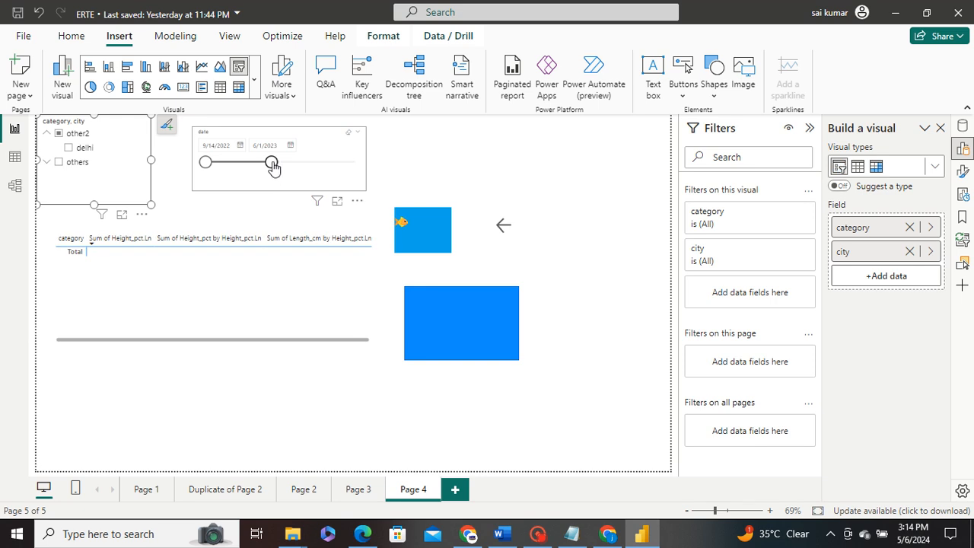
pyautogui.moveTo(275, 163); pyautogui.dragTo(325, 162)
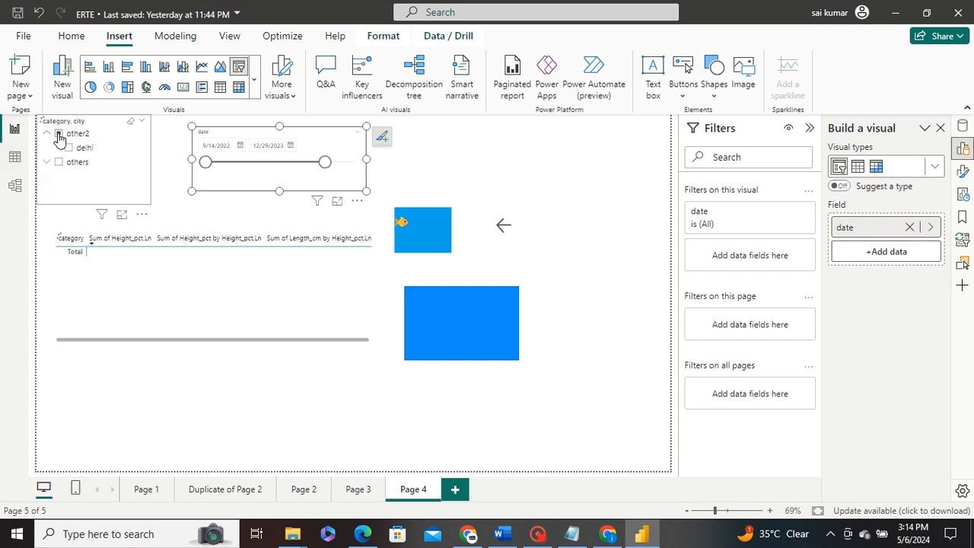
# Select other2 in the category, city slicer and move the fish image to the report page's upper-right corner
pyautogui.click(59, 137)
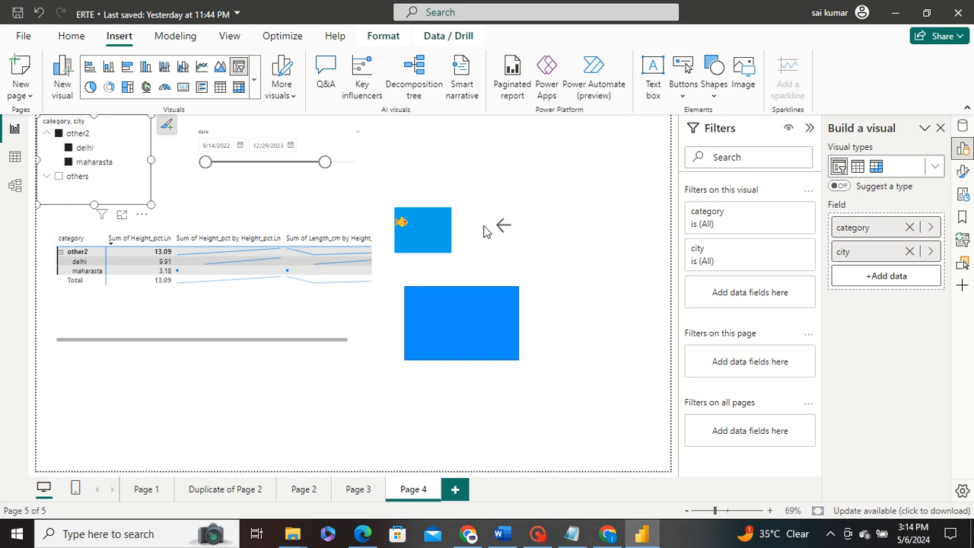
pyautogui.moveTo(424, 226); pyautogui.dragTo(670, 114)
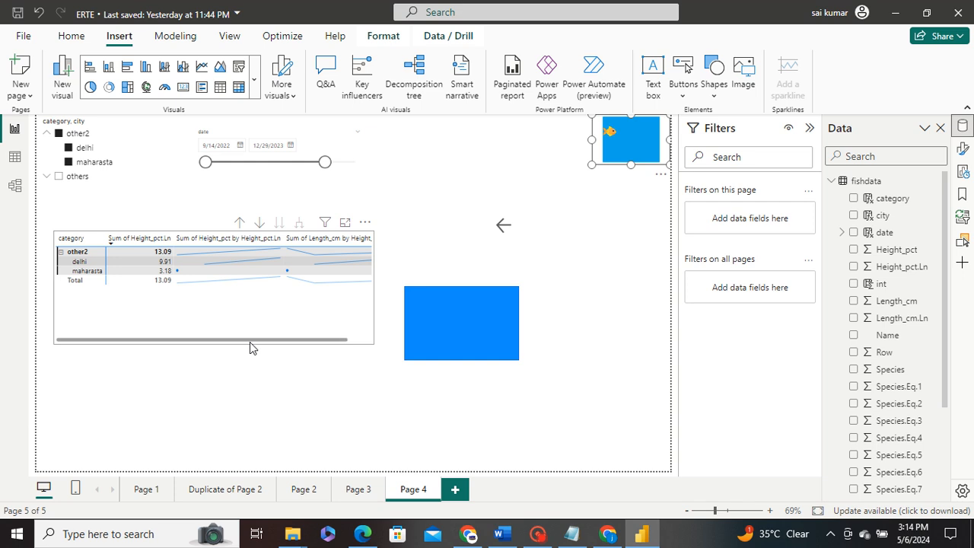
pyautogui.moveTo(251, 342); pyautogui.dragTo(145, 317)
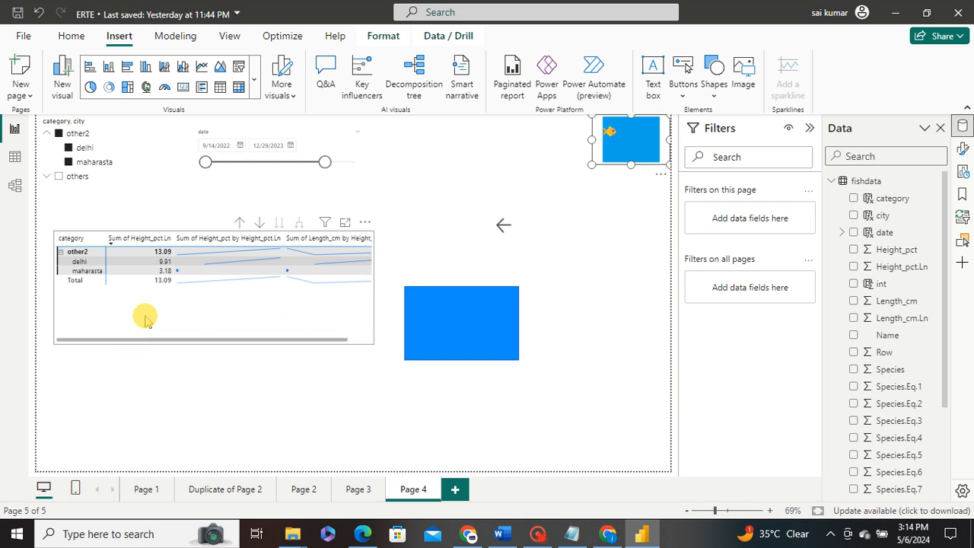
pyautogui.click(160, 238)
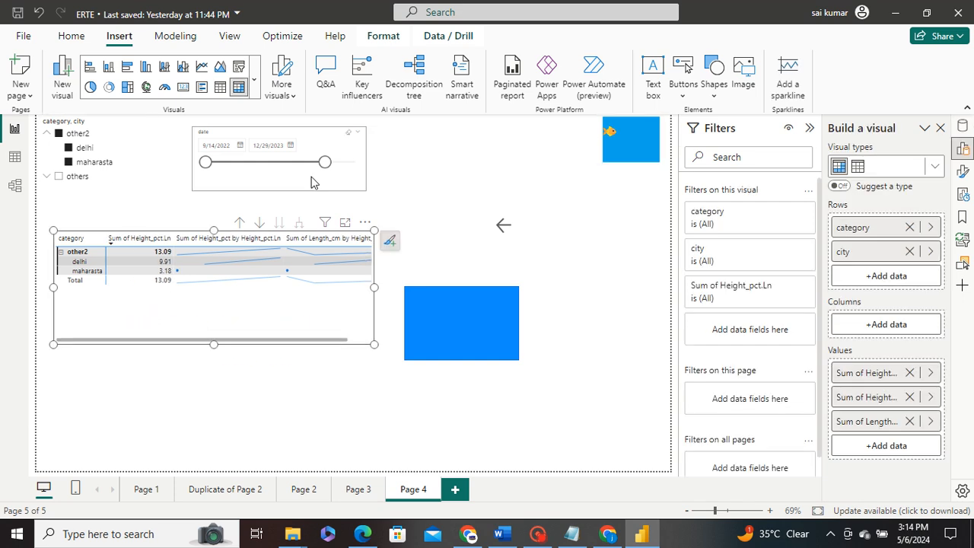
pyautogui.click(437, 198)
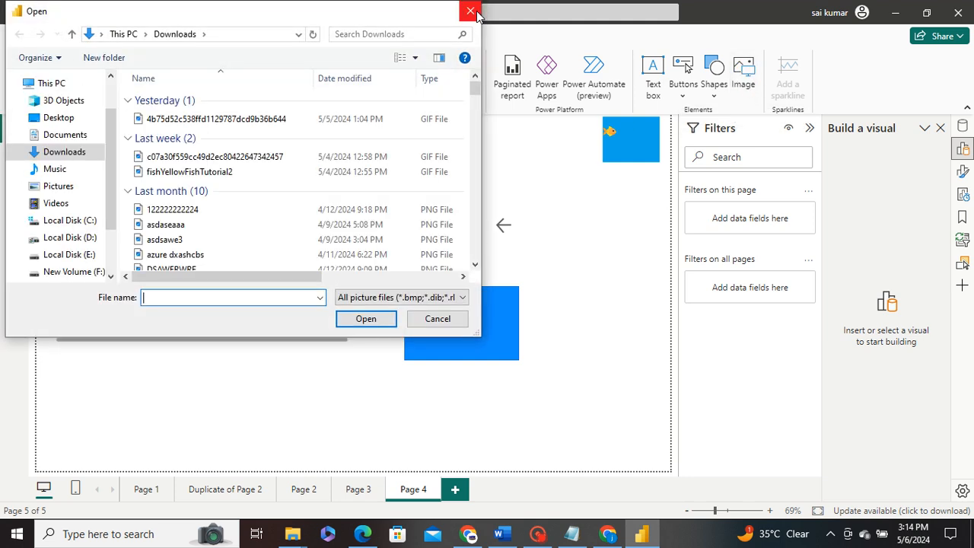
pyautogui.press('Escape')
# Insert an arrow shape below the fish image at the page's right edge and reduce its height to about 92
pyautogui.click(712, 89)
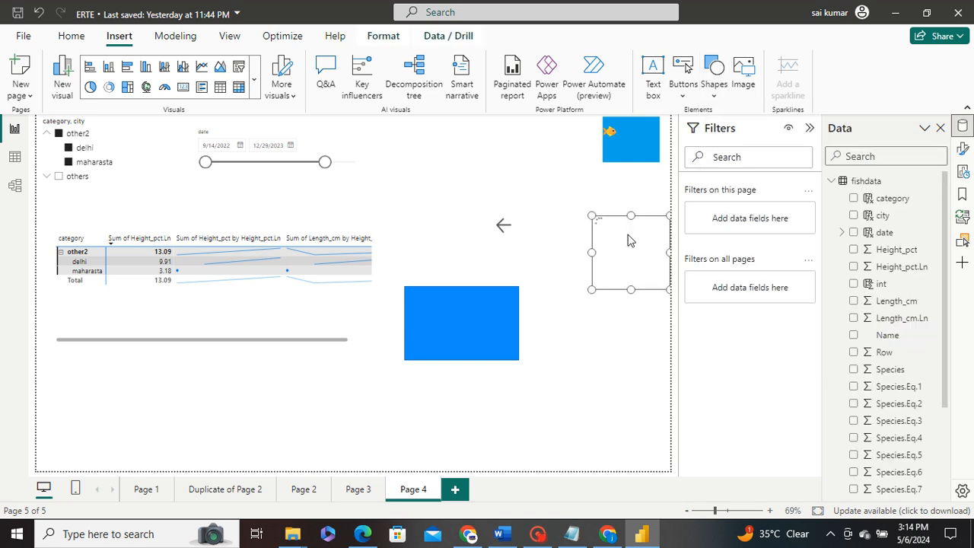
pyautogui.moveTo(631, 288); pyautogui.dragTo(630, 261)
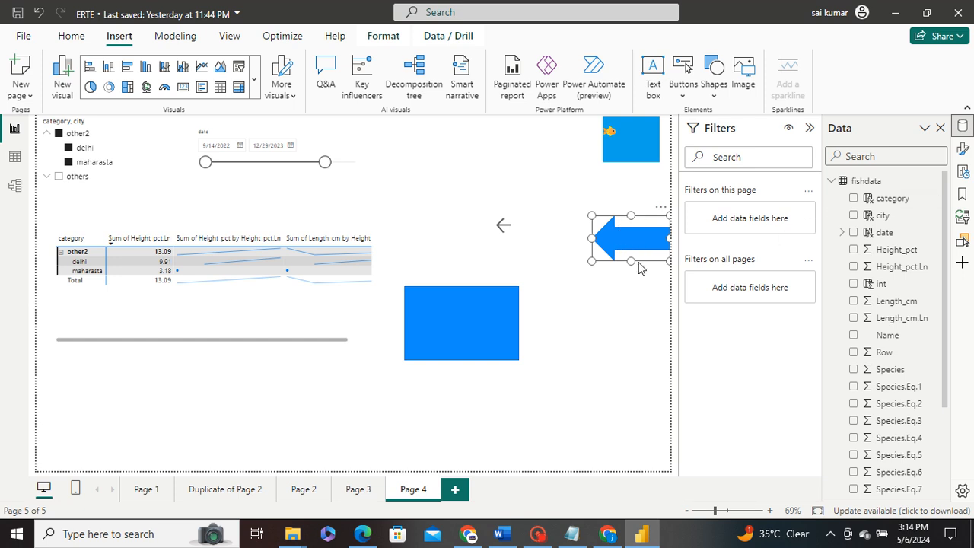
pyautogui.click(639, 238)
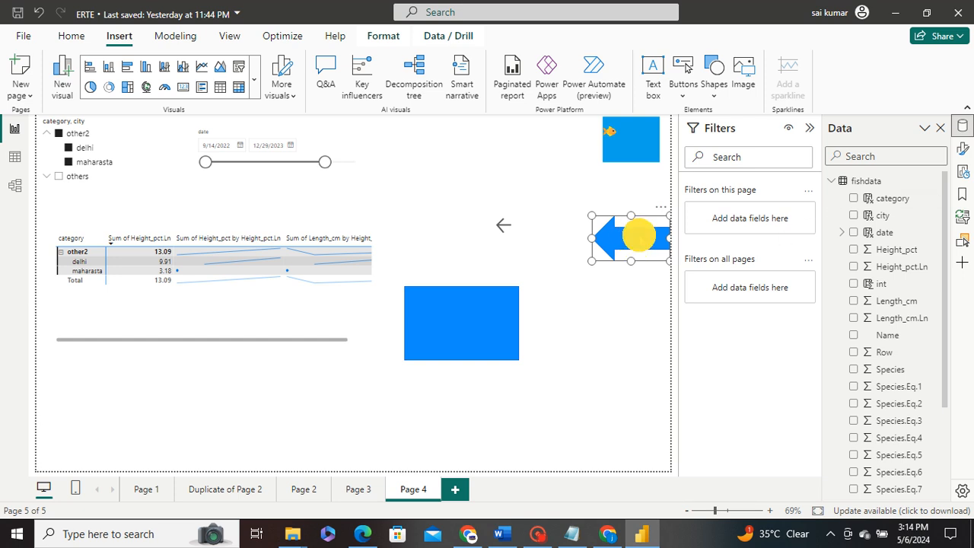
# Open the arrow shape's formatting options and switch its title on and back off
pyautogui.click(963, 153)
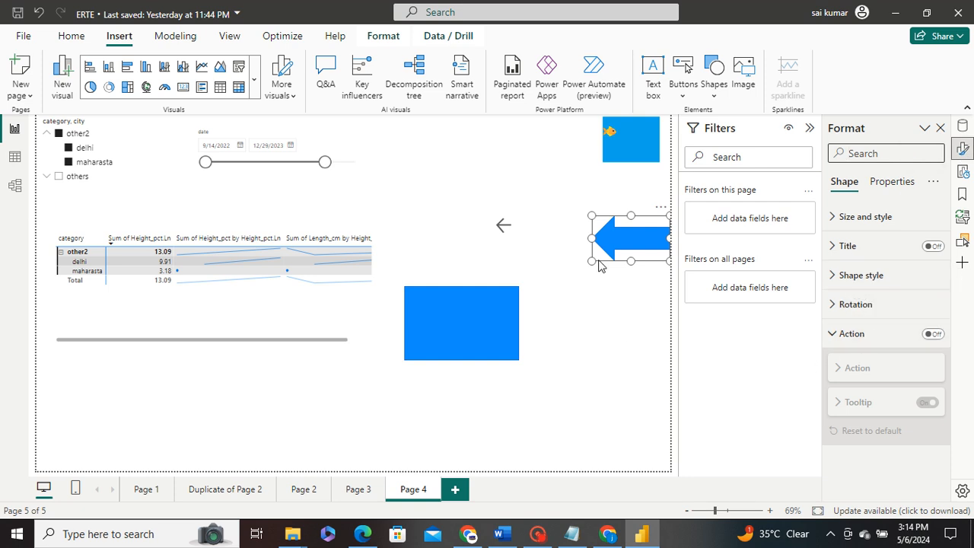
pyautogui.click(640, 237)
pyautogui.click(931, 247)
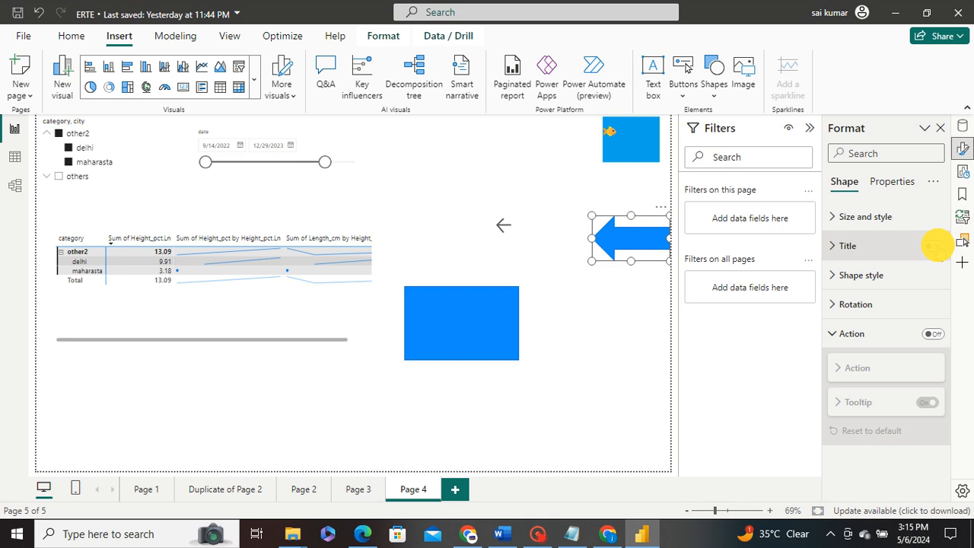
pyautogui.click(936, 248)
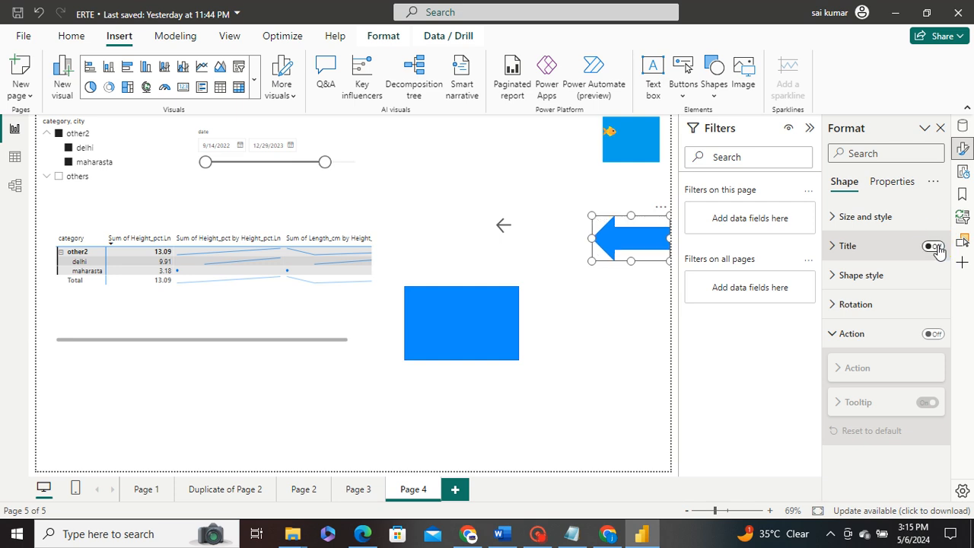
# Turn on Lock aspect ratio in the arrow shape's size and position settings
pyautogui.click(859, 220)
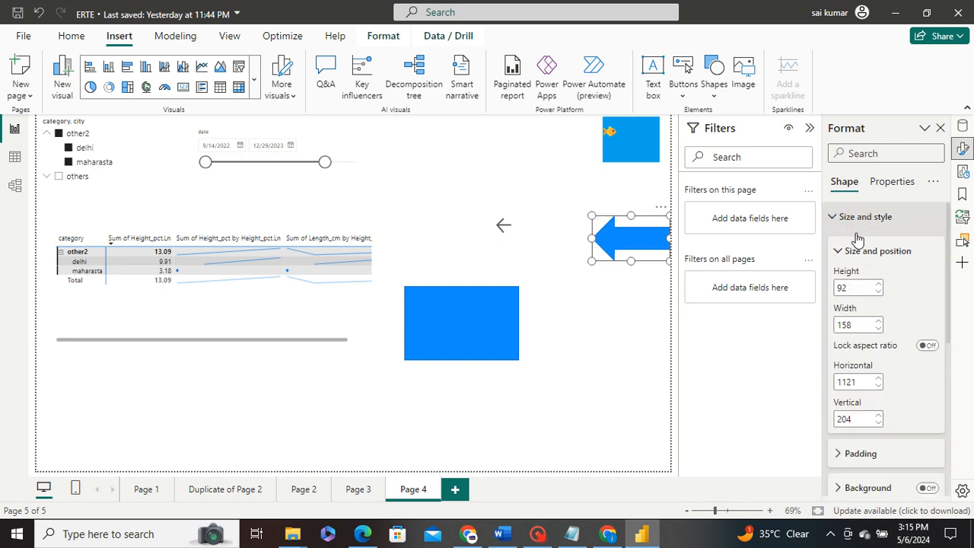
pyautogui.click(927, 347)
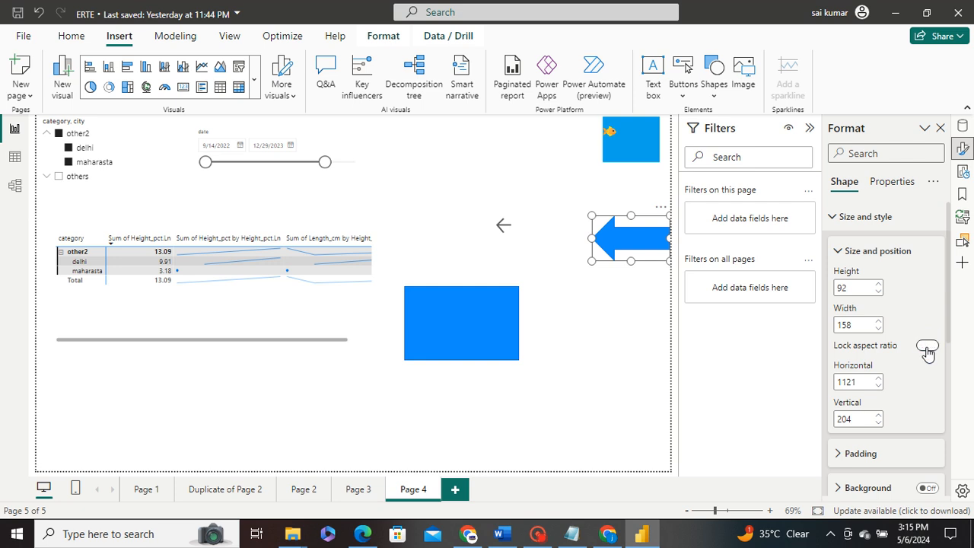
pyautogui.click(846, 252)
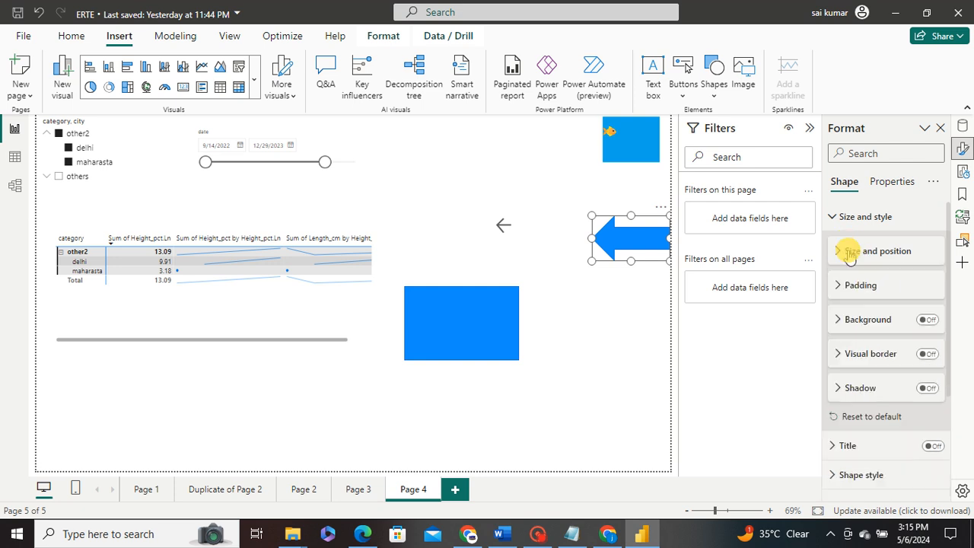
# Turn on the arrow shape's background and color it orange after trying blue
pyautogui.click(926, 320)
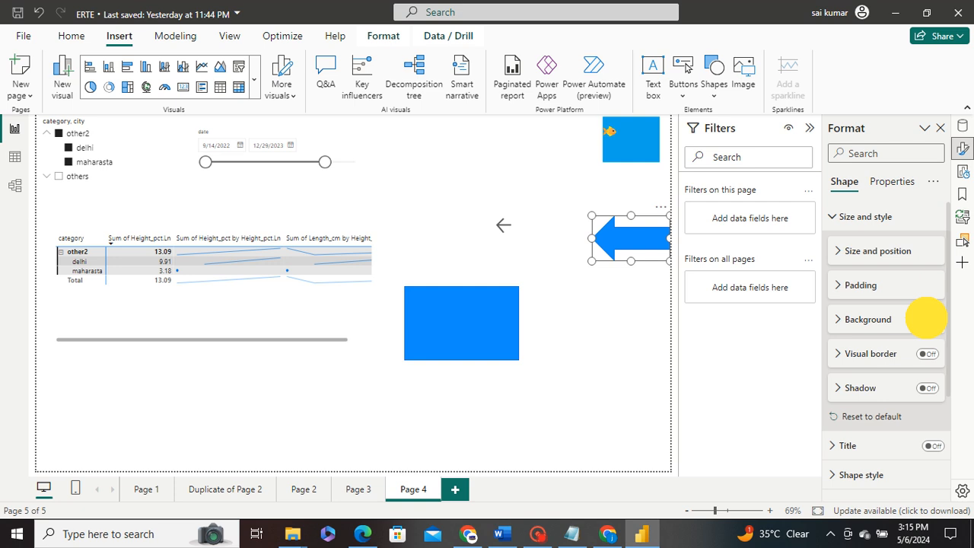
pyautogui.click(880, 322)
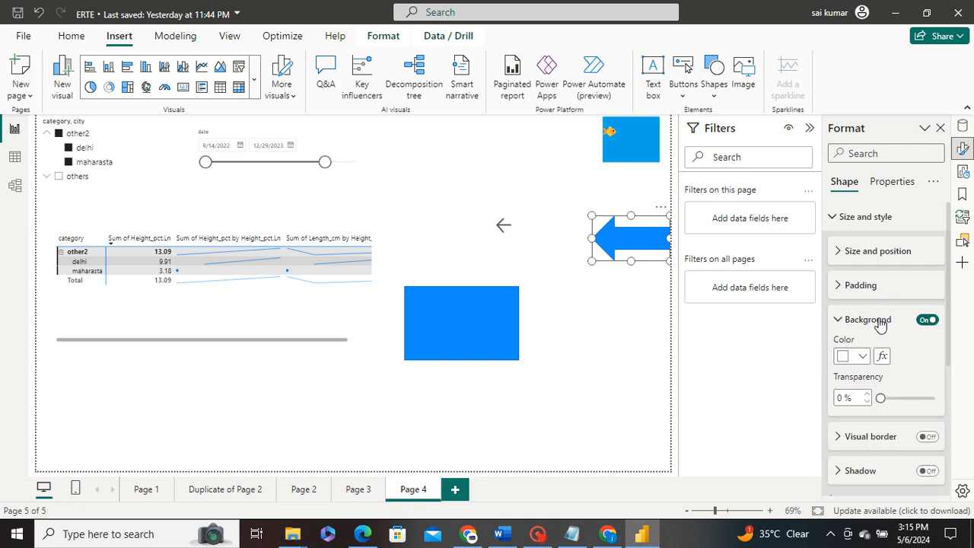
pyautogui.click(862, 357)
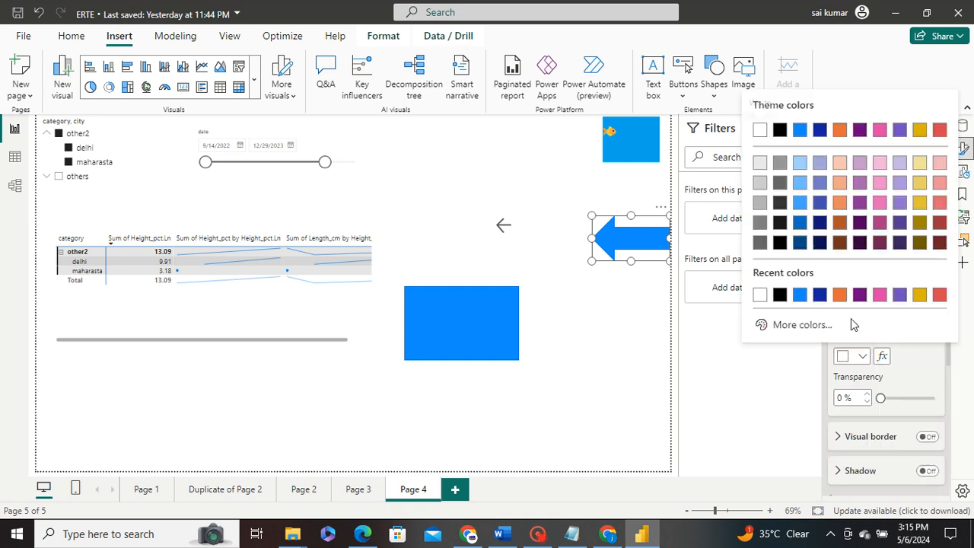
pyautogui.click(799, 297)
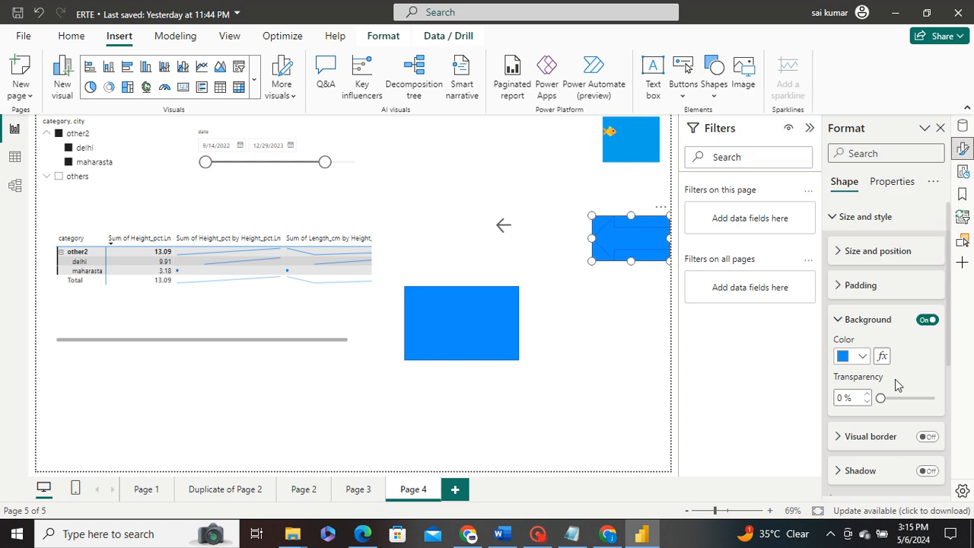
pyautogui.click(864, 358)
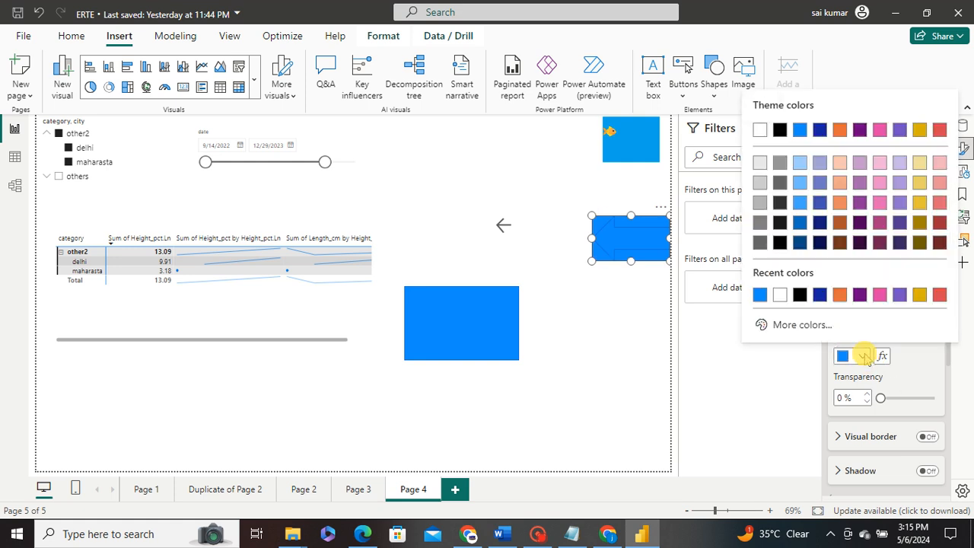
pyautogui.click(839, 295)
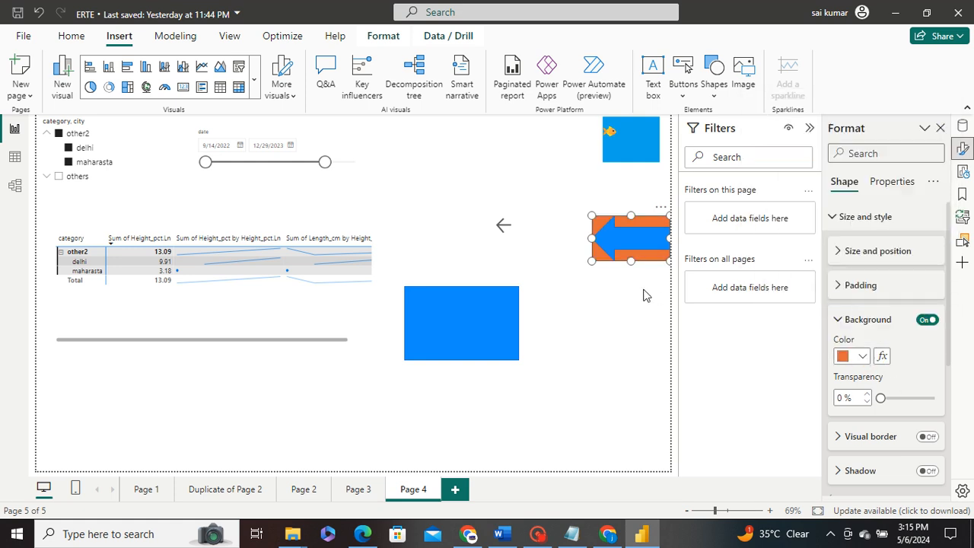
pyautogui.click(613, 237)
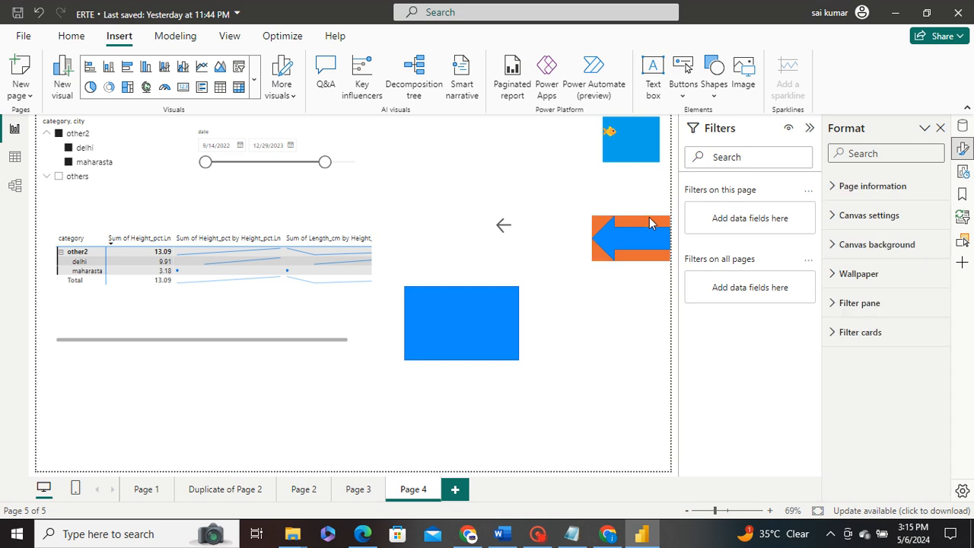
# Turn off the arrow shape's background
pyautogui.click(636, 253)
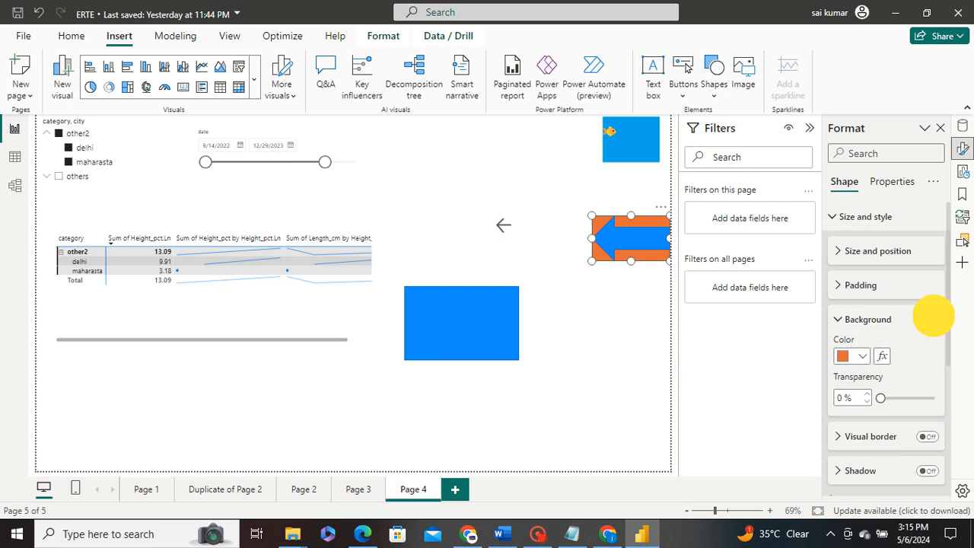
pyautogui.click(930, 319)
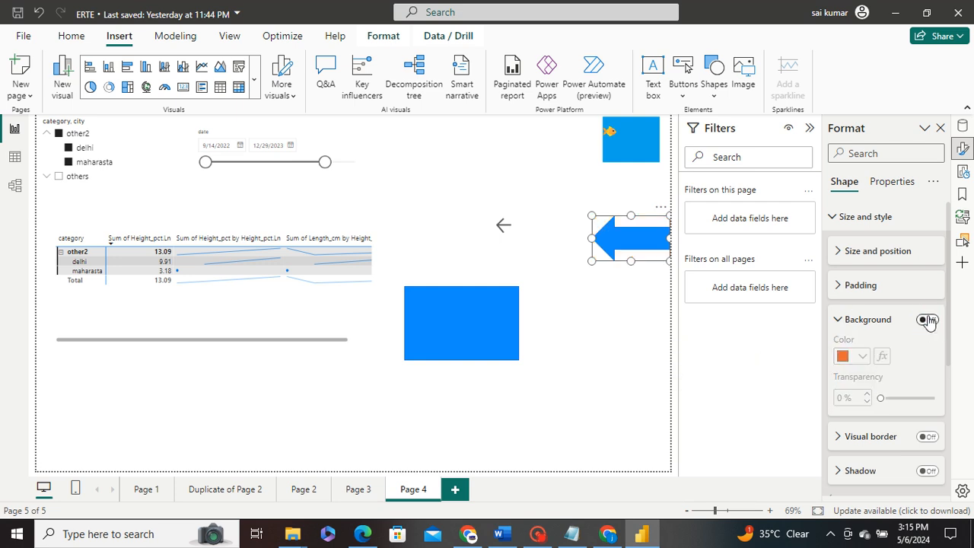
pyautogui.click(601, 291)
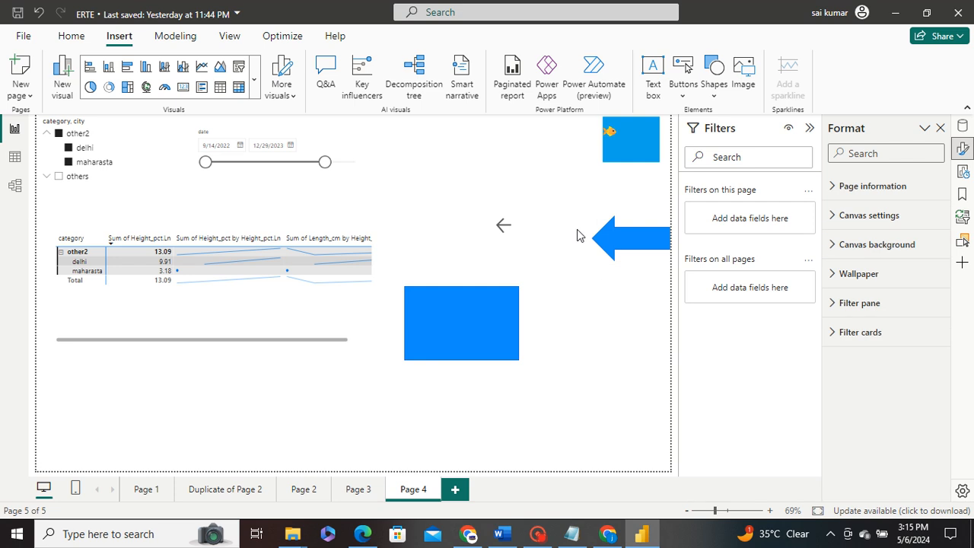
# Change the arrow's shape type to Pill in its shape style settings
pyautogui.click(636, 244)
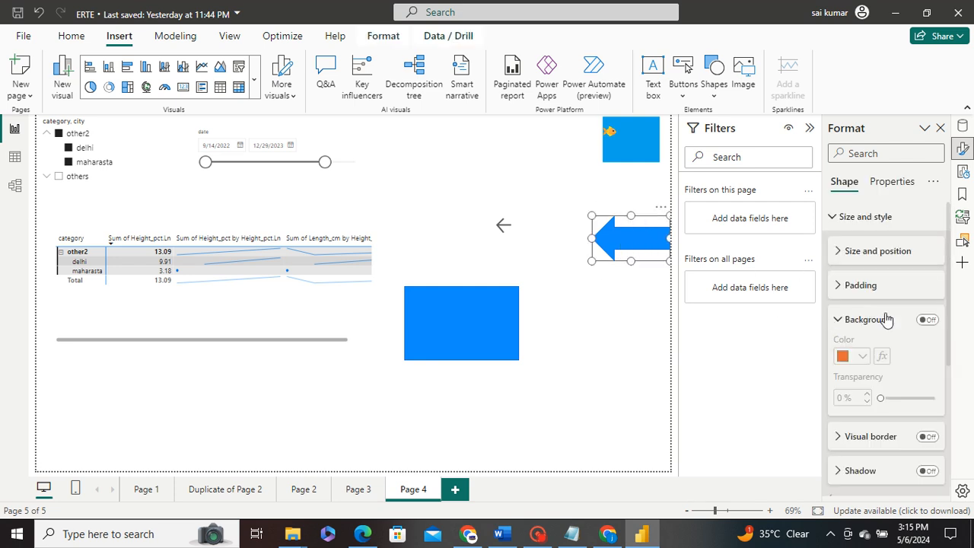
pyautogui.scroll(-3, 885, 384)
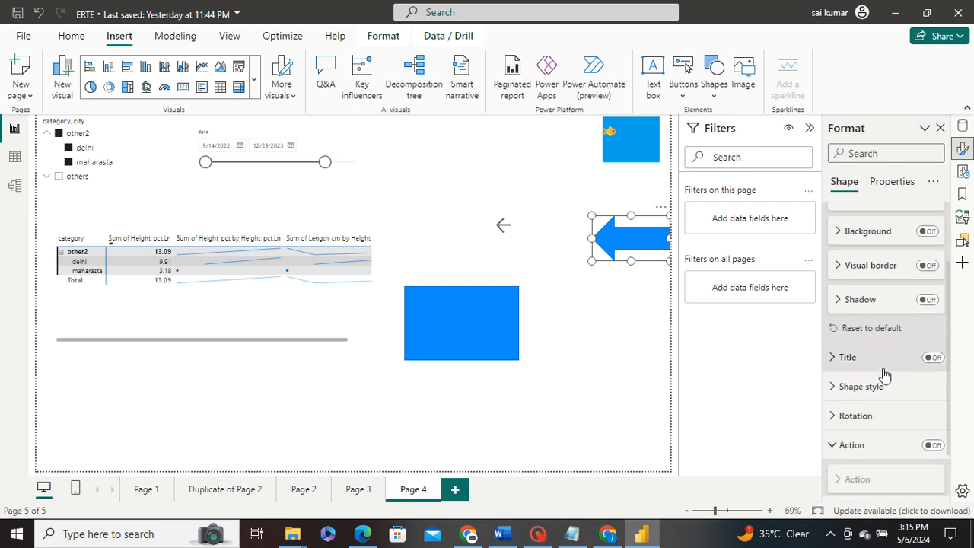
pyautogui.scroll(-1, 882, 365)
pyautogui.scroll(-1, 883, 364)
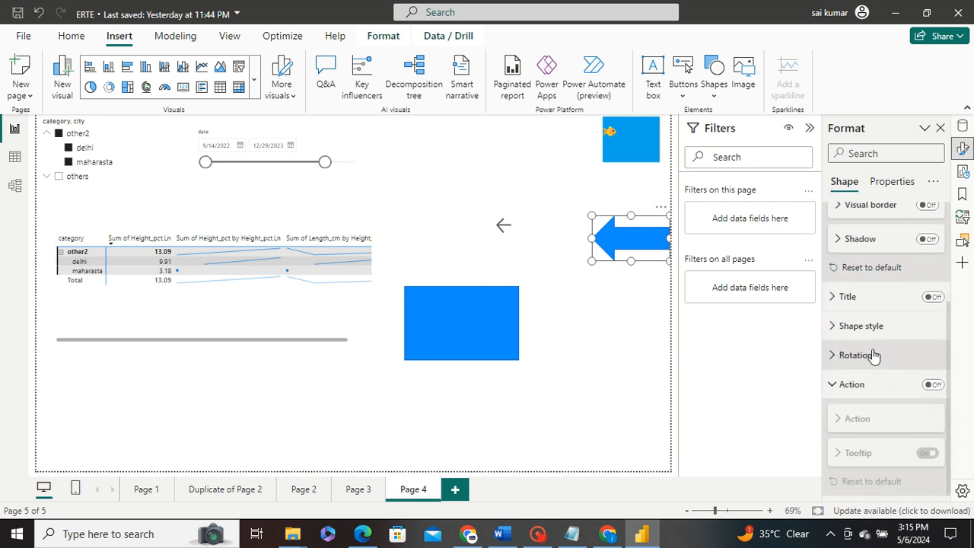
pyautogui.click(866, 327)
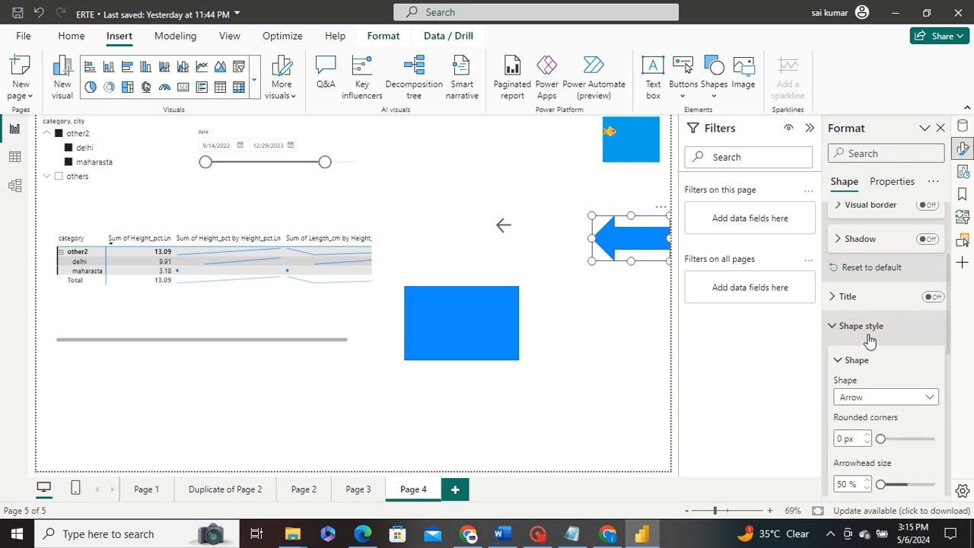
pyautogui.scroll(-2, 897, 377)
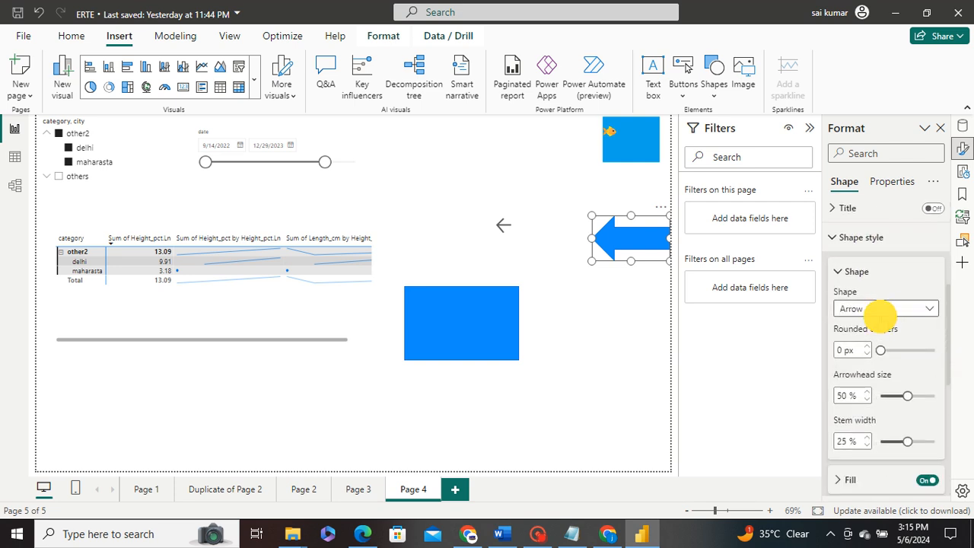
pyautogui.click(881, 312)
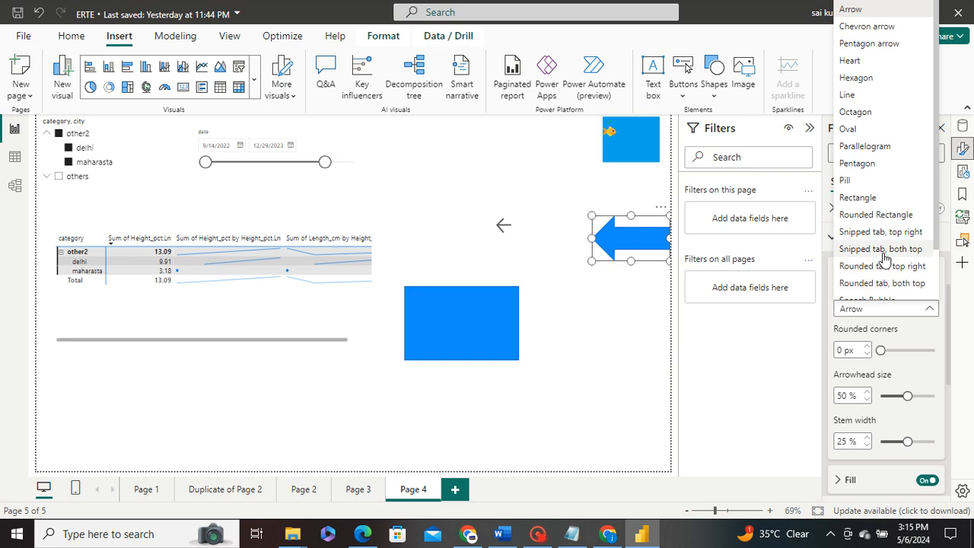
pyautogui.click(854, 180)
pyautogui.click(878, 181)
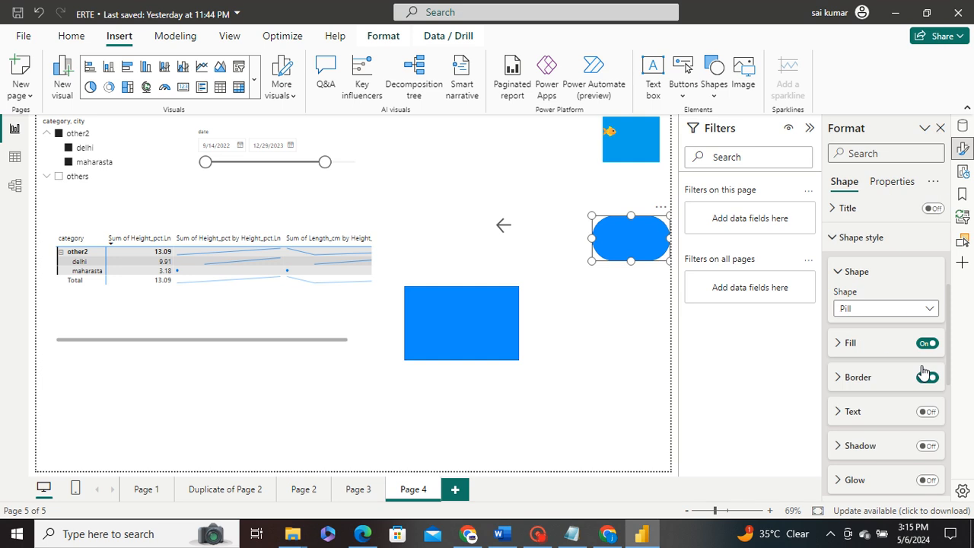
# Set the shape type back to Arrow and collapse its shape settings
pyautogui.click(921, 309)
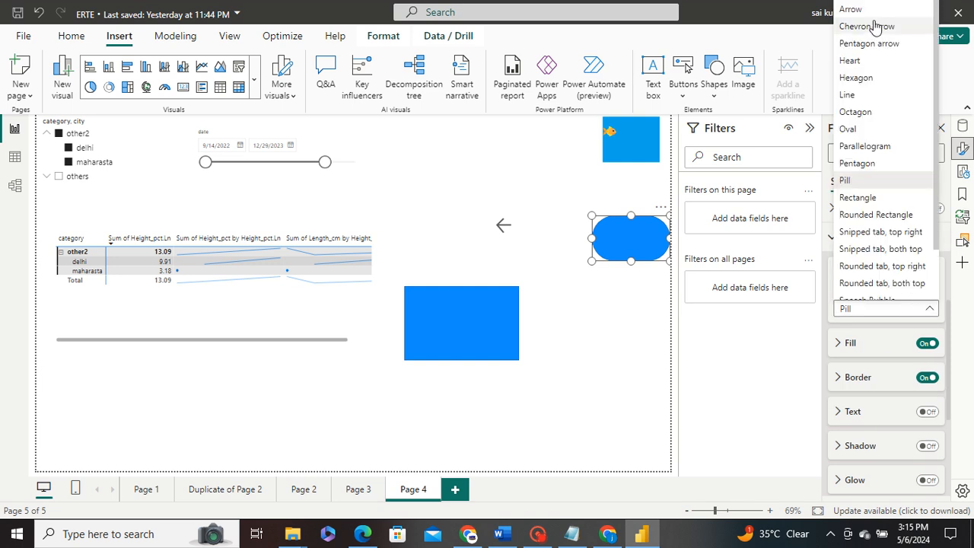
pyautogui.click(852, 9)
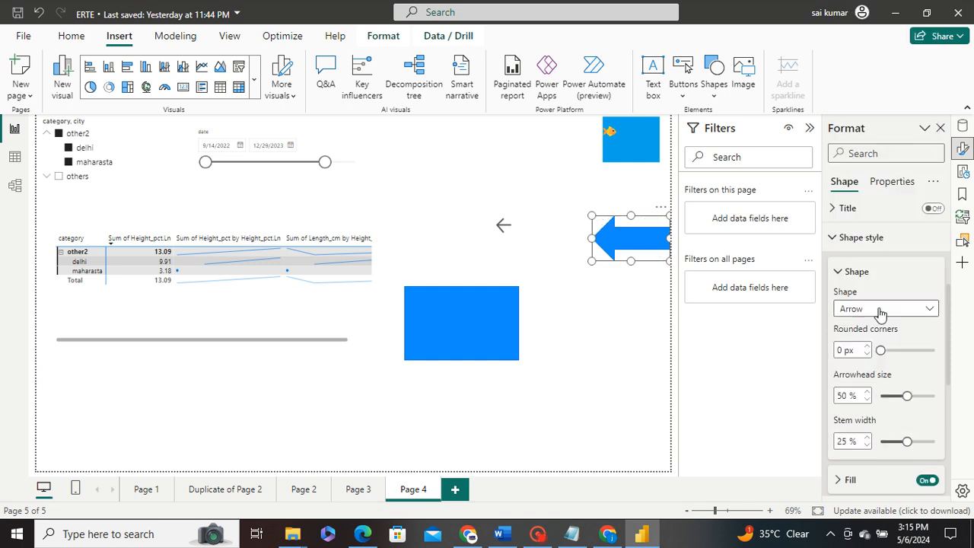
pyautogui.click(846, 271)
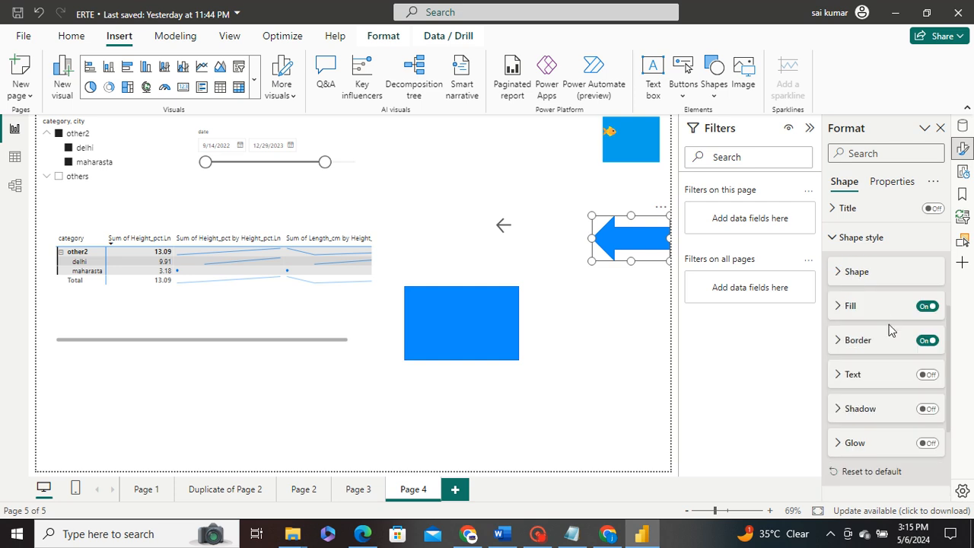
pyautogui.scroll(-1, 875, 312)
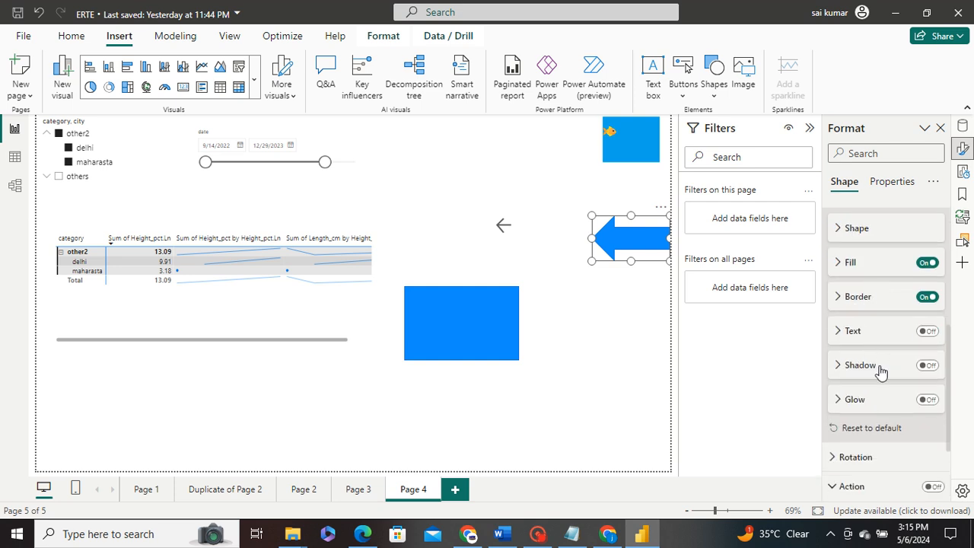
# Turn on the arrow shape's action and set it to Page navigation with Page 3 as the destination
pyautogui.scroll(-2, 881, 381)
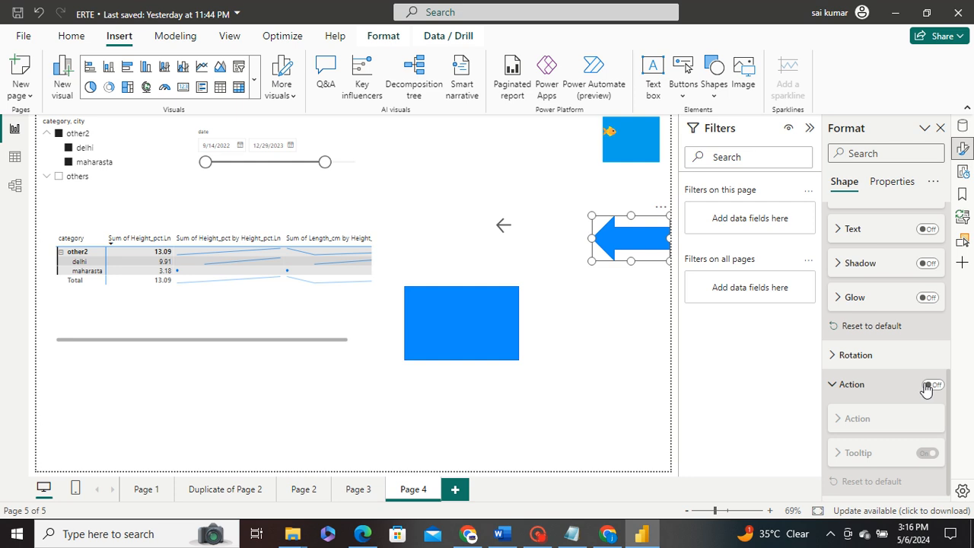
pyautogui.click(928, 385)
pyautogui.scroll(-3, 910, 357)
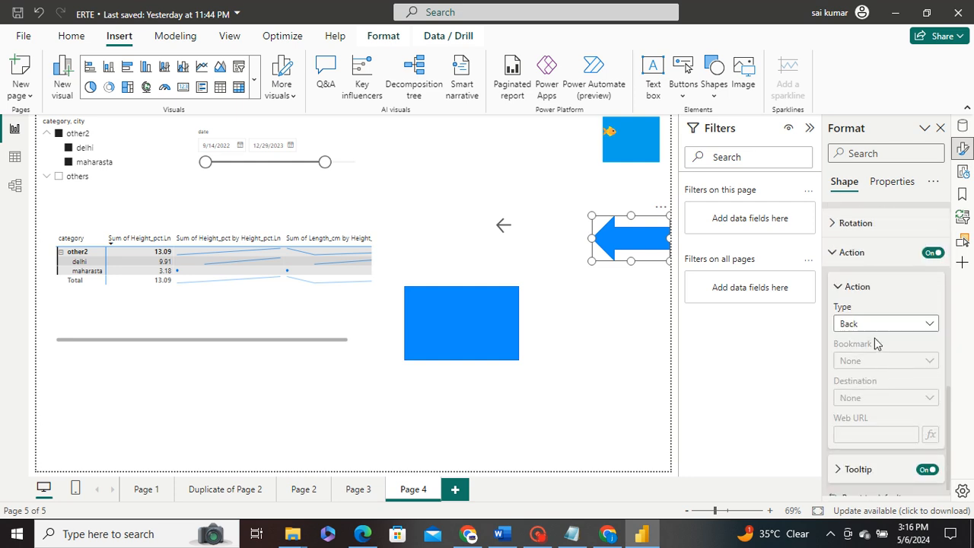
pyautogui.click(889, 325)
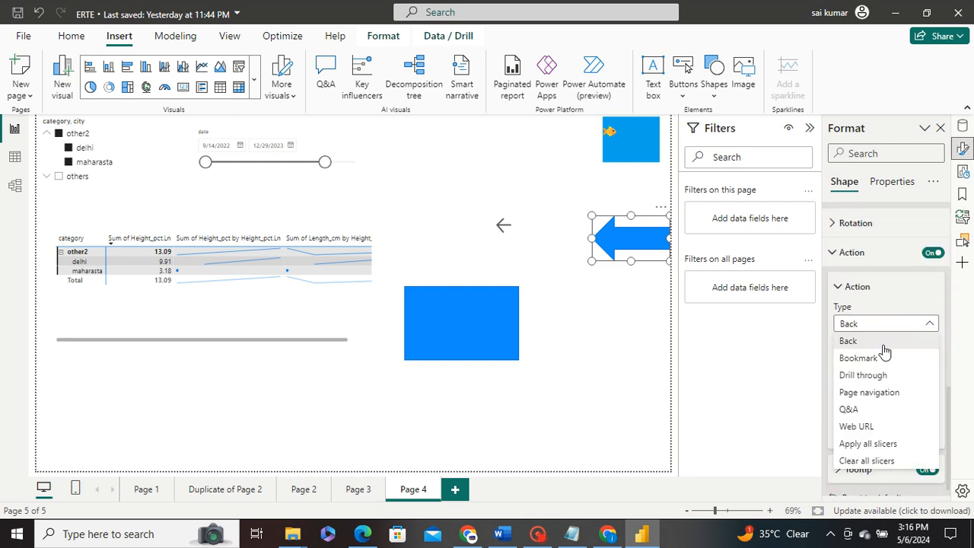
pyautogui.click(868, 394)
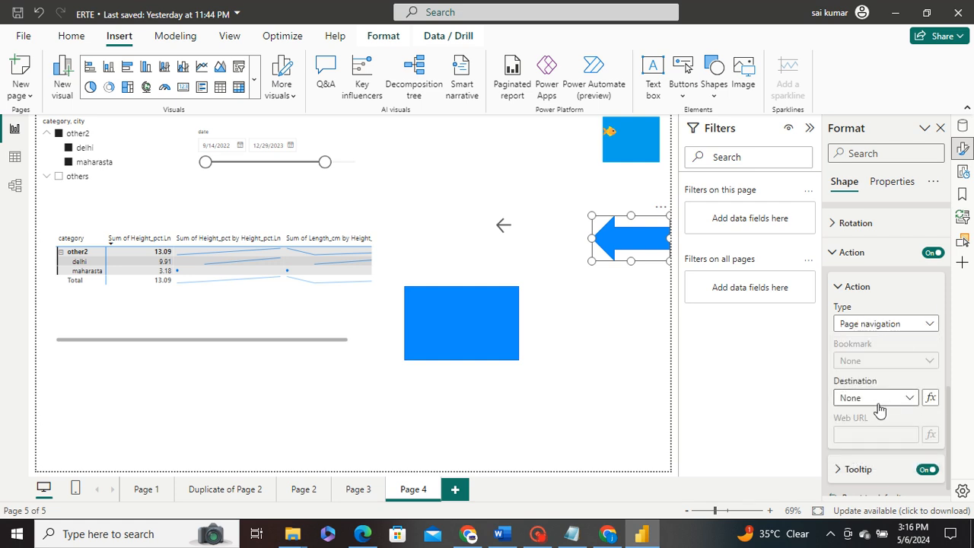
pyautogui.click(870, 401)
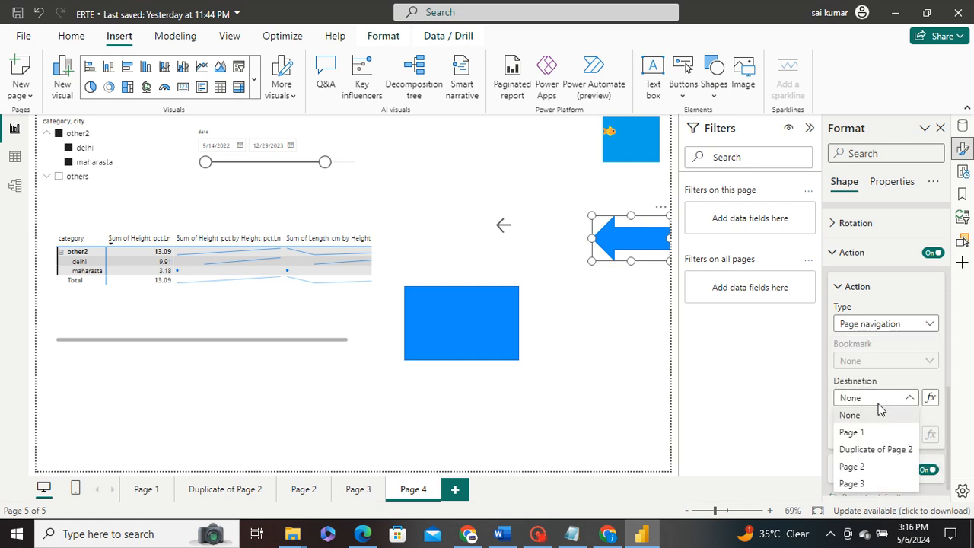
pyautogui.click(867, 484)
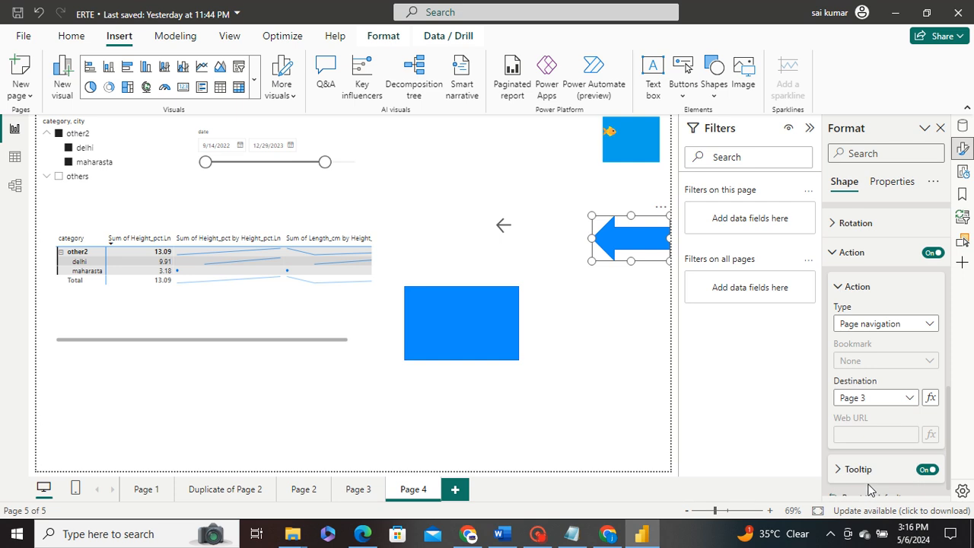
# Test the arrow shape's page navigation from the canvas, and return to Page 4
pyautogui.click(596, 200)
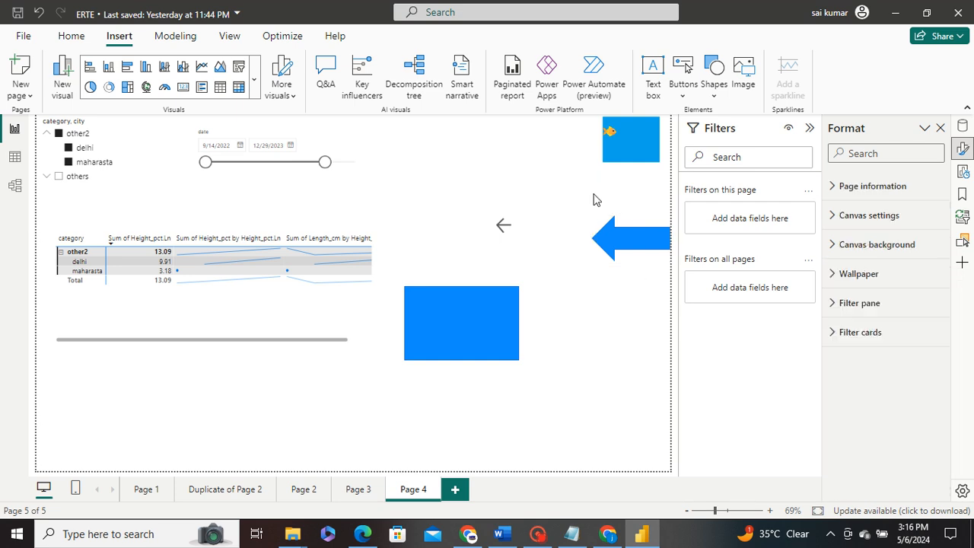
pyautogui.keyDown('ctrl'); pyautogui.click(630, 240); pyautogui.keyUp('ctrl')
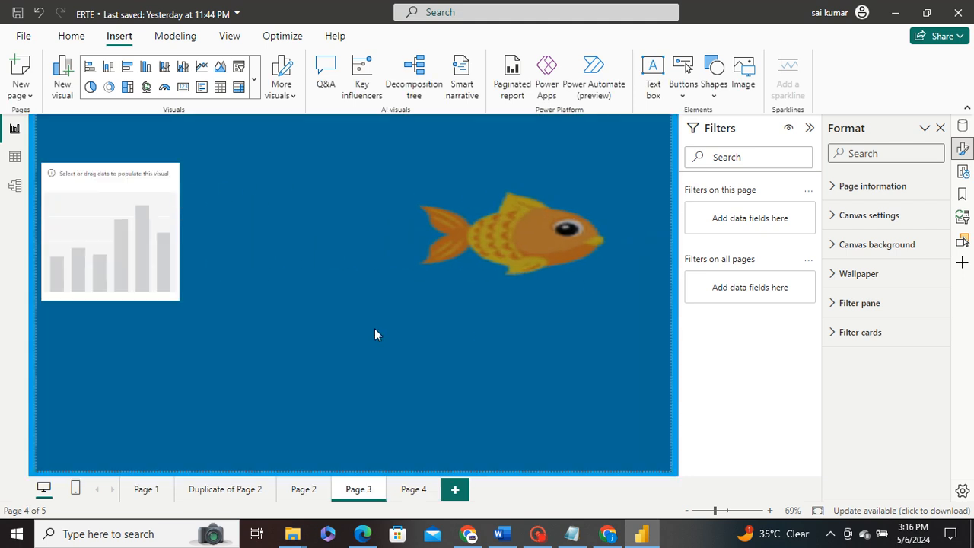
pyautogui.click(414, 488)
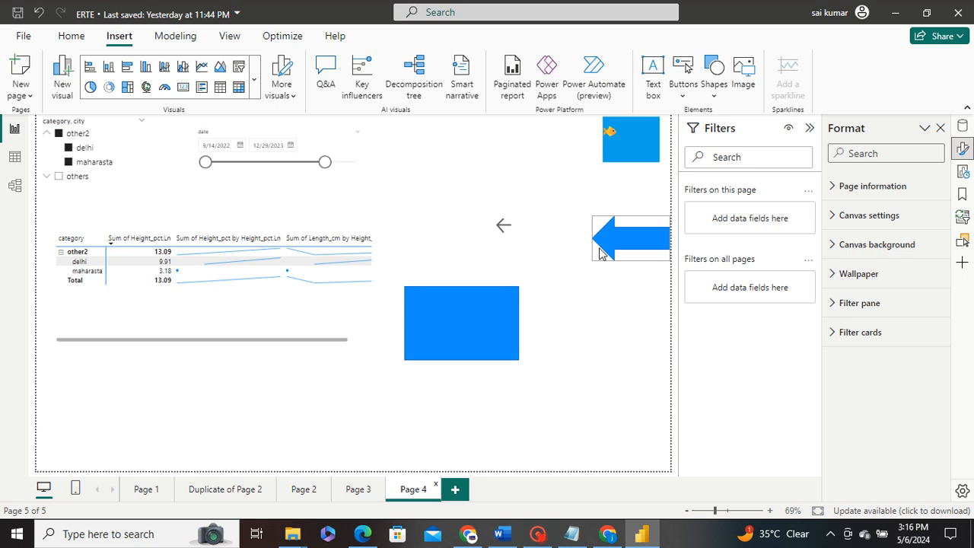
# Reopen the arrow shape's action settings and examine the available action types
pyautogui.click(616, 243)
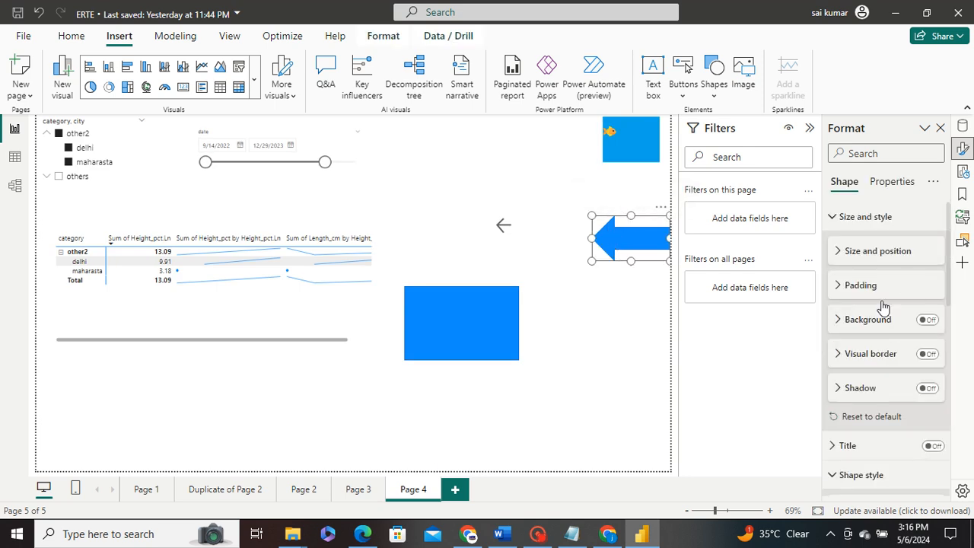
pyautogui.scroll(-10, 877, 365)
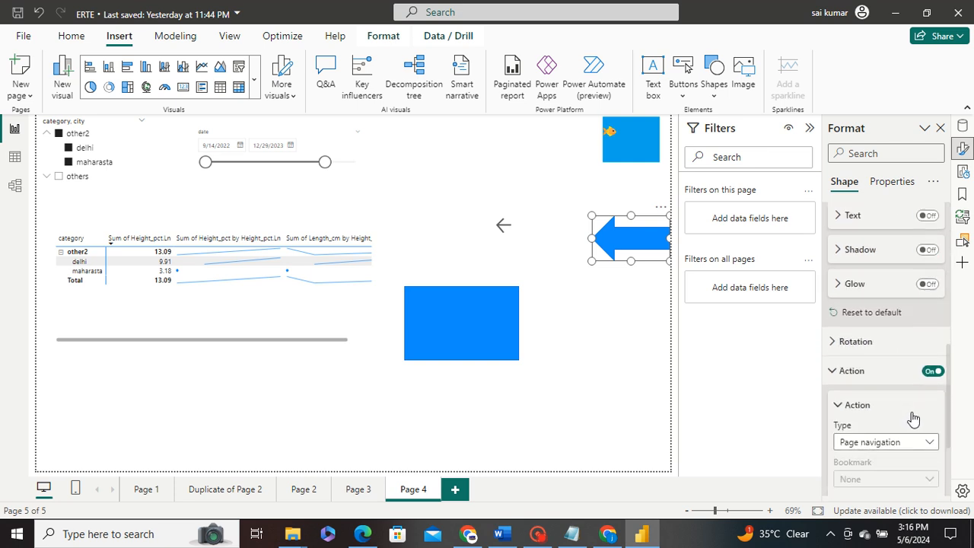
pyautogui.click(886, 307)
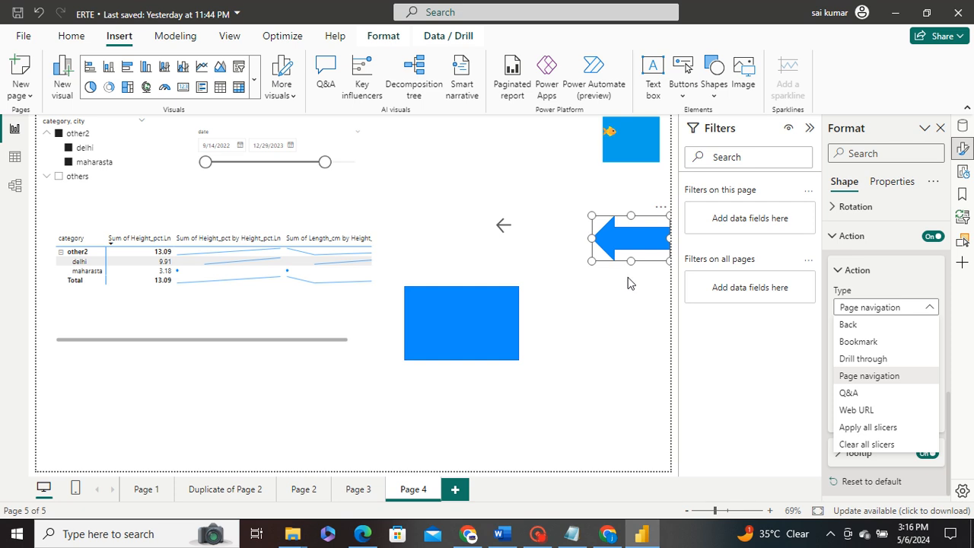
# Move the arrow shape down along the canvas's right edge, level with the area just below the blue rectangle
pyautogui.click(631, 230)
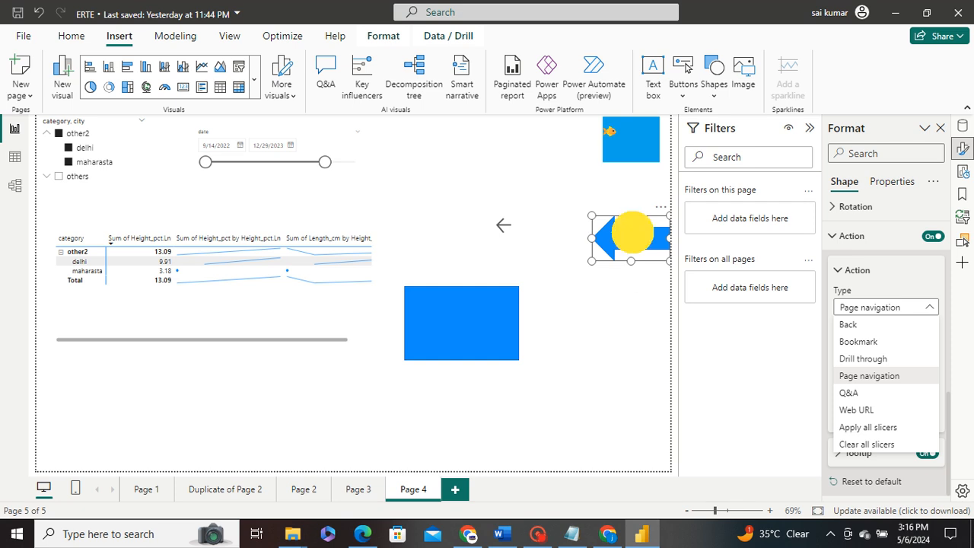
pyautogui.moveTo(644, 225); pyautogui.dragTo(632, 374)
pyautogui.click(592, 242)
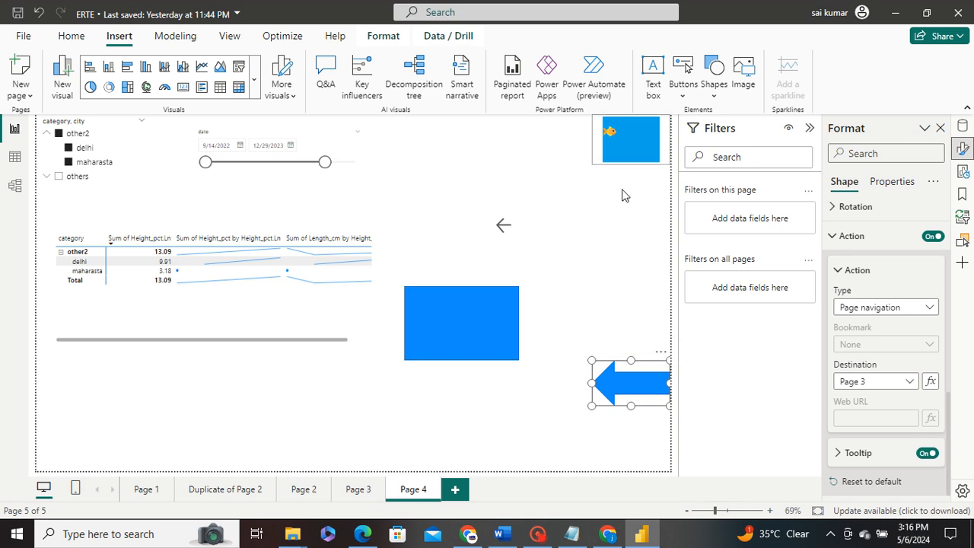
# Insert an Apply all slicers button and place it on the canvas to the right of the date slicer
pyautogui.click(666, 141)
pyautogui.click(681, 84)
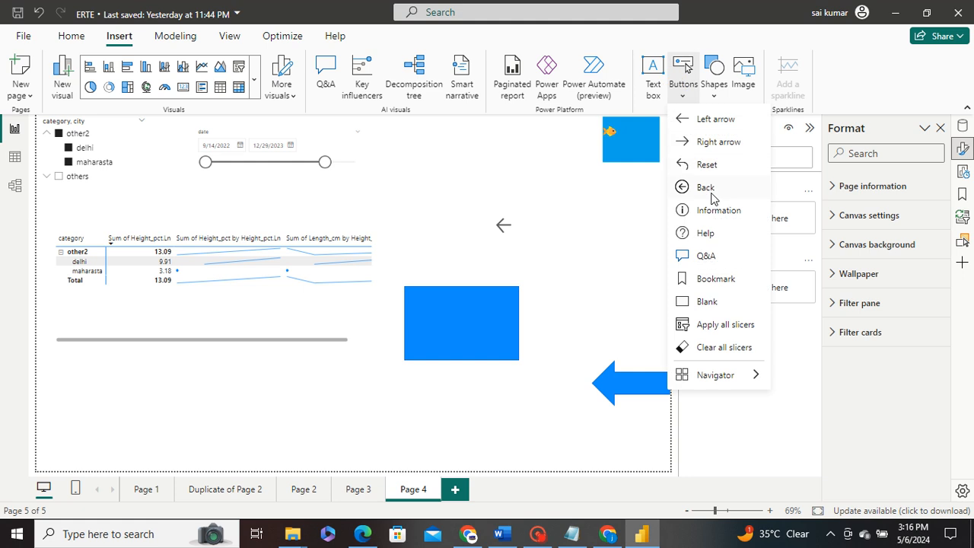
pyautogui.click(700, 325)
pyautogui.moveTo(91, 127)
pyautogui.mouseDown()
pyautogui.moveTo(417, 191)
pyautogui.moveTo(479, 178)
pyautogui.moveTo(460, 163)
pyautogui.mouseUp()
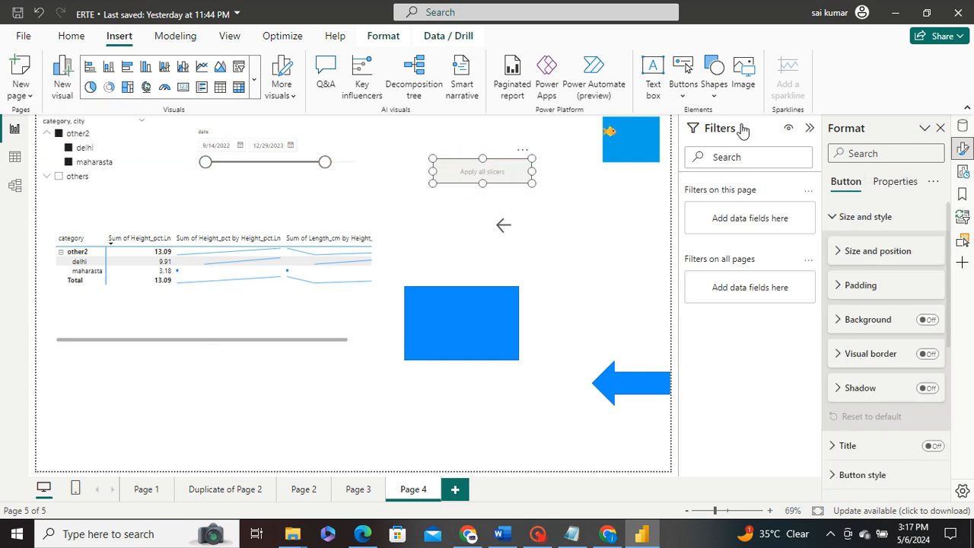
# Insert a Clear all slicers button below the Apply all slicers button and move the thin left-arrow button above the blue arrow shape
pyautogui.click(684, 95)
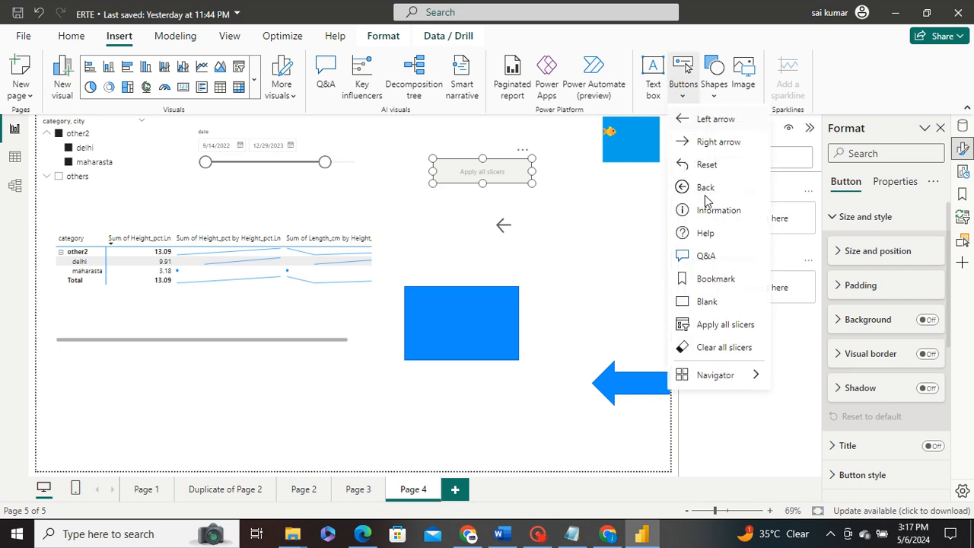
pyautogui.click(708, 347)
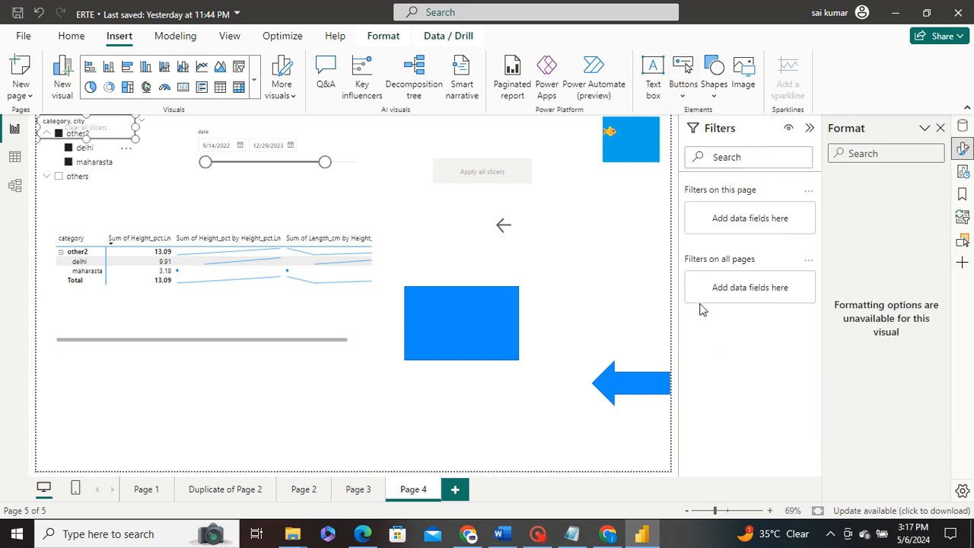
pyautogui.moveTo(65, 126); pyautogui.dragTo(618, 285)
# Collapse the Apply all slicers button's size and style settings and examine its action settings
pyautogui.click(479, 172)
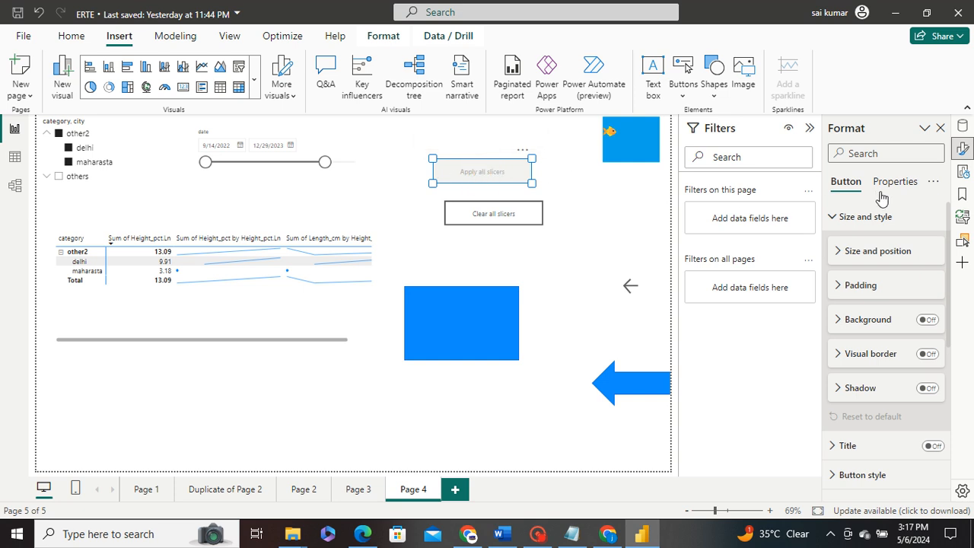
pyautogui.click(837, 217)
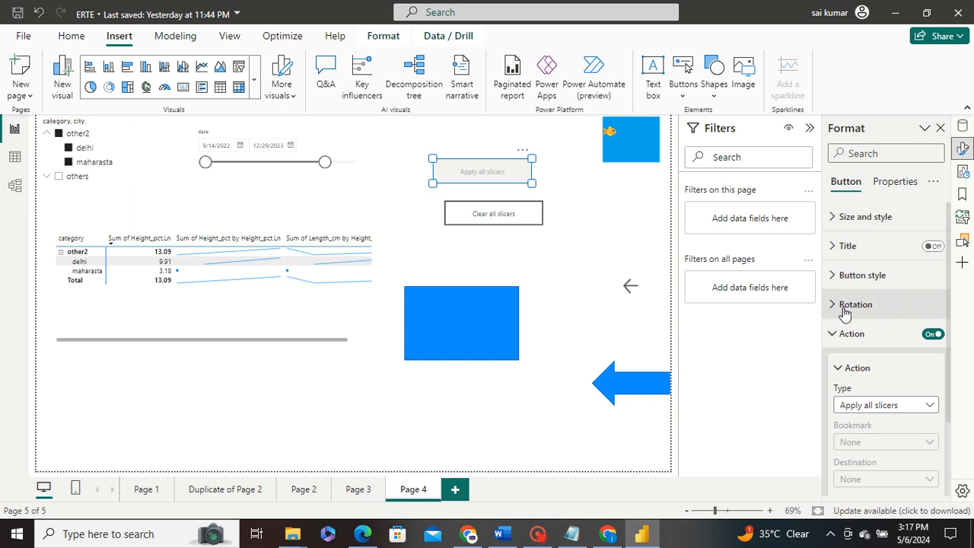
pyautogui.click(837, 332)
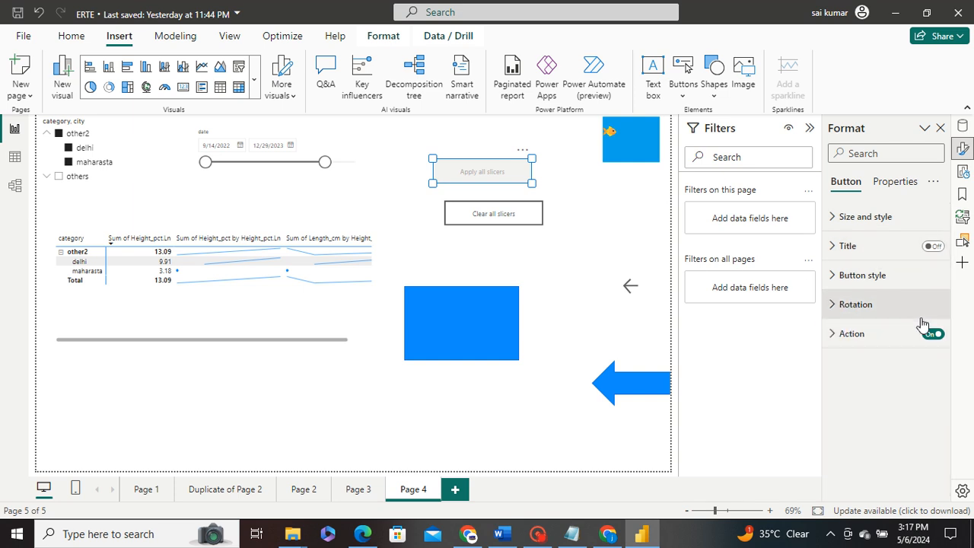
pyautogui.click(860, 334)
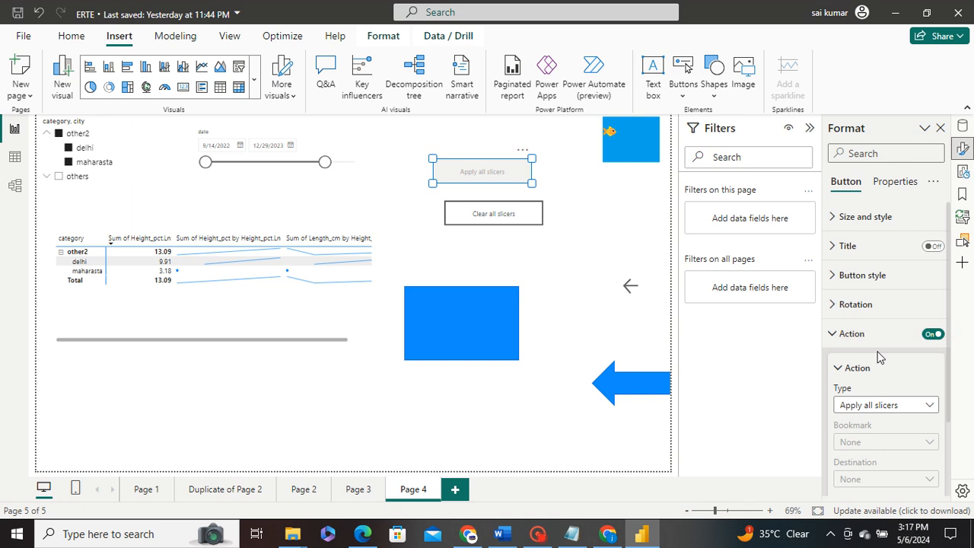
pyautogui.scroll(-2, 879, 357)
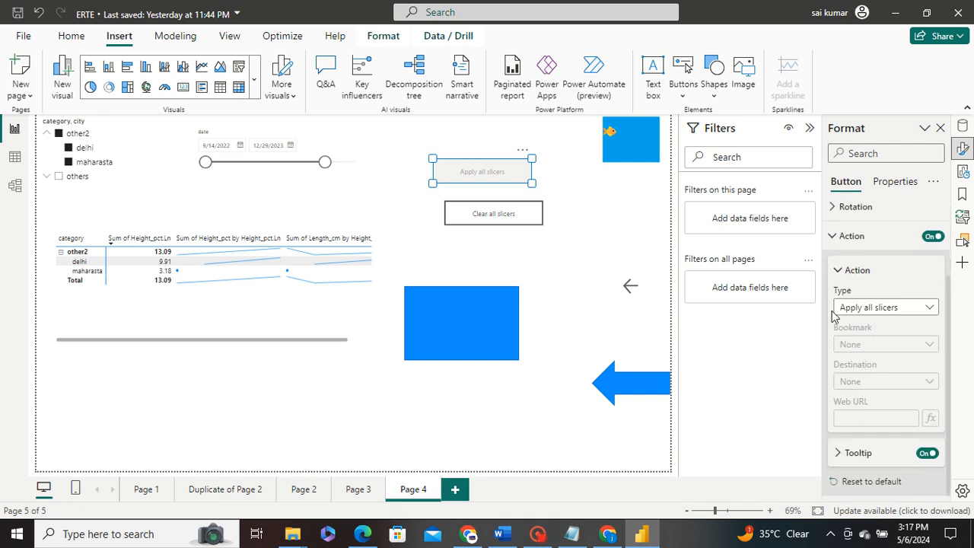
# Close the formatting options and try the Clear all slicers and Apply all slicers buttons on the canvas
pyautogui.click(475, 179)
pyautogui.click(963, 148)
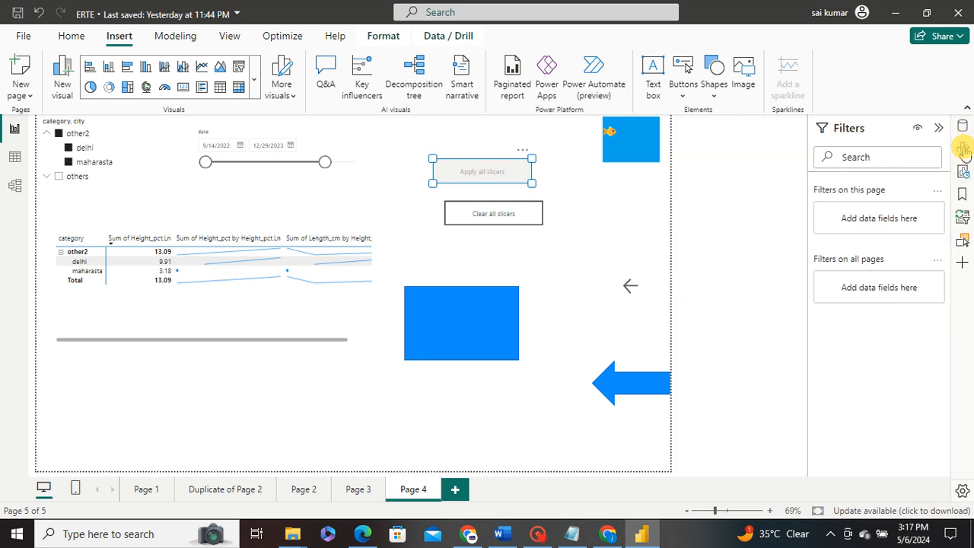
pyautogui.click(453, 165)
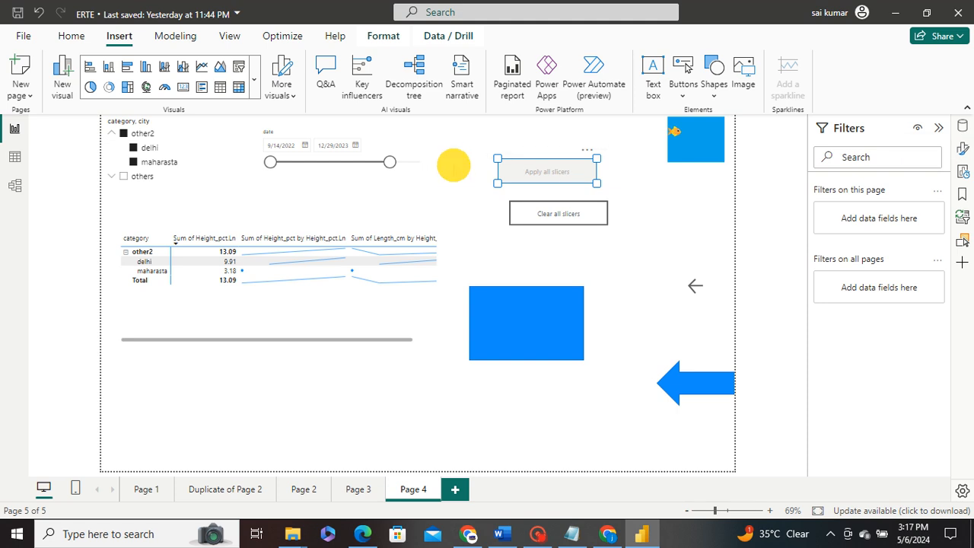
pyautogui.click(534, 213)
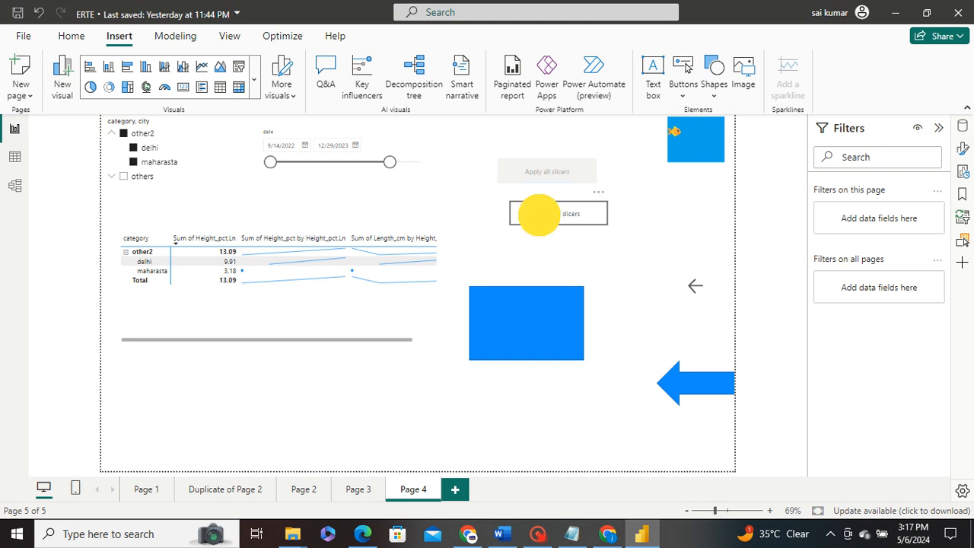
pyautogui.click(525, 170)
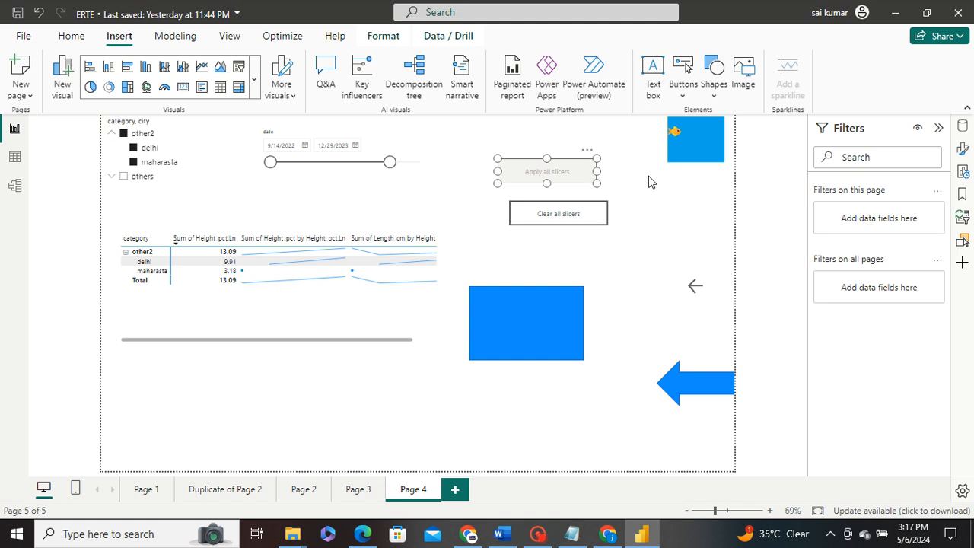
# Show the fishdata fields and inspect the category column's formula
pyautogui.click(963, 129)
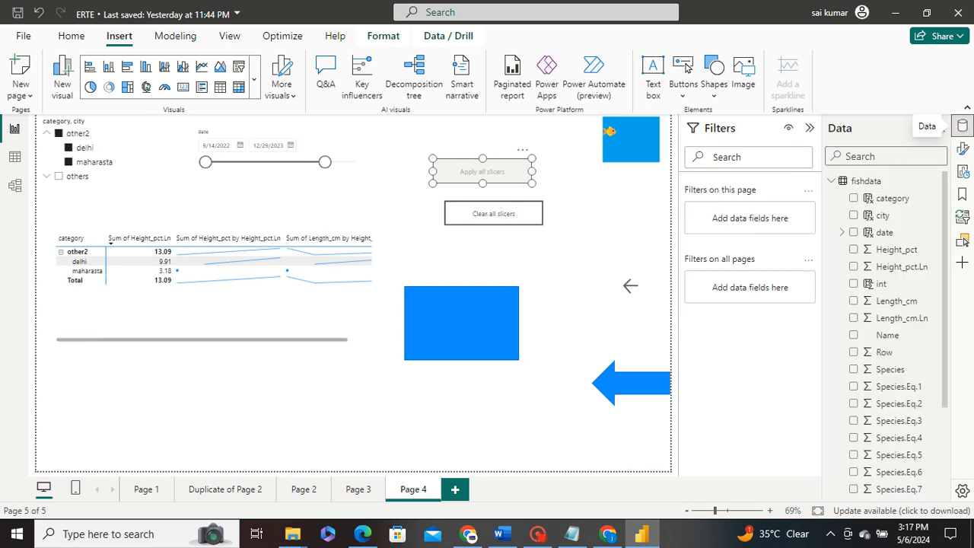
pyautogui.click(883, 199)
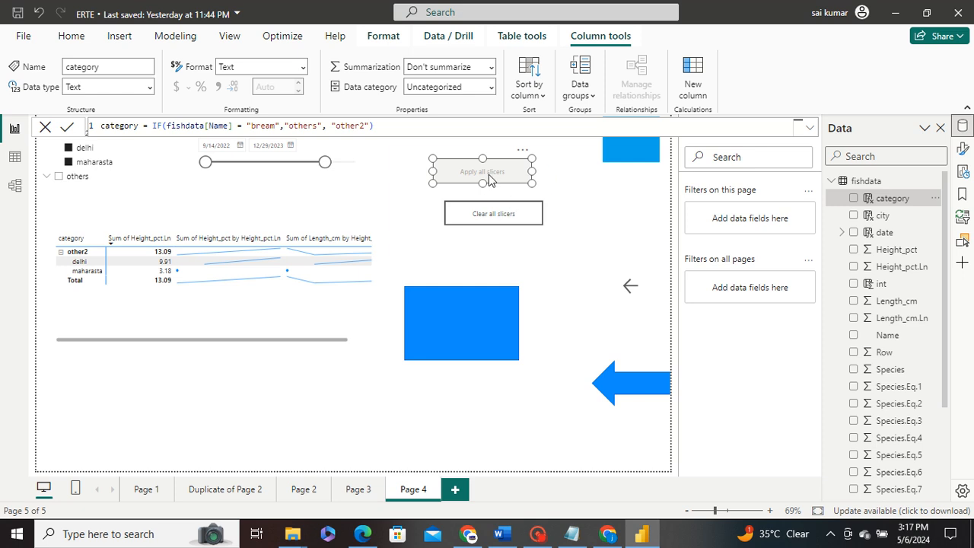
pyautogui.click(552, 194)
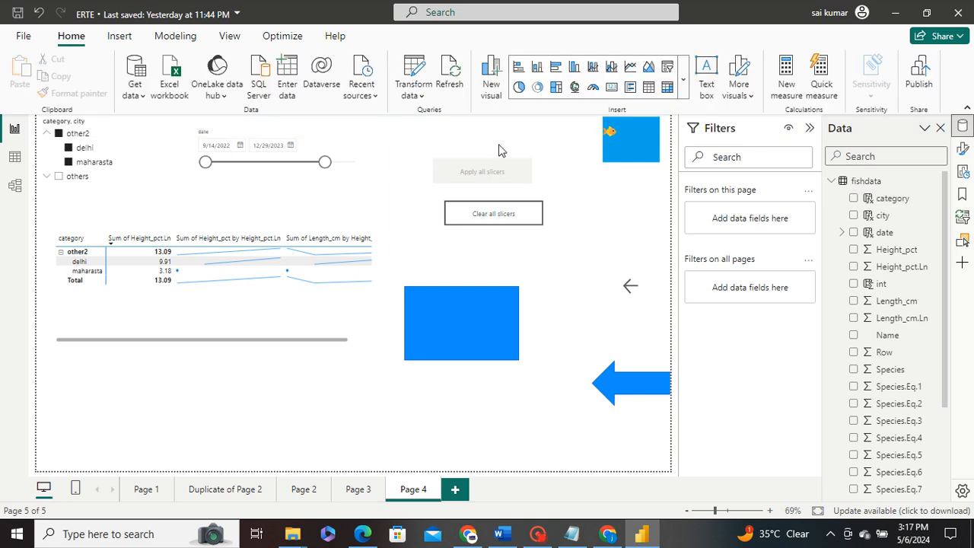
# Open the Apply all slicers button's formatting options and examine its action type
pyautogui.click(491, 180)
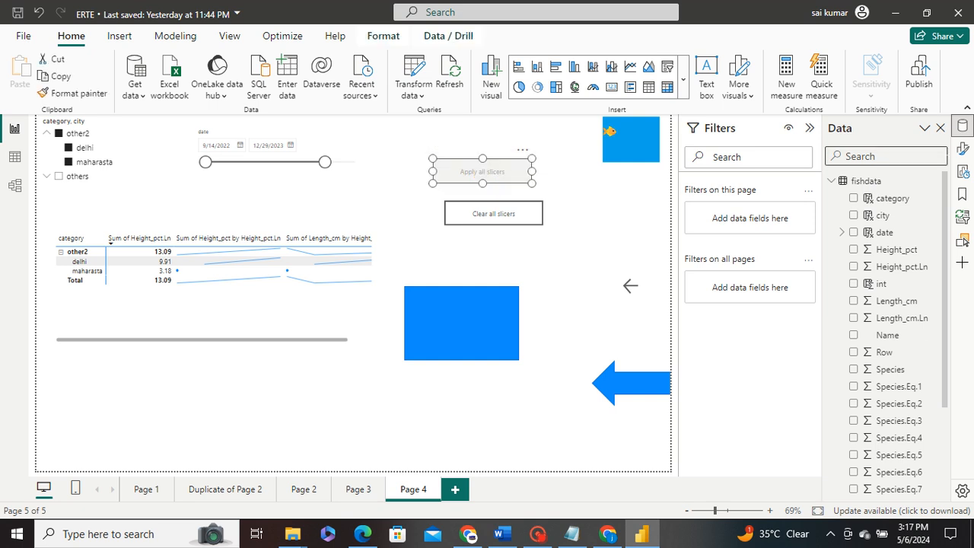
pyautogui.click(963, 149)
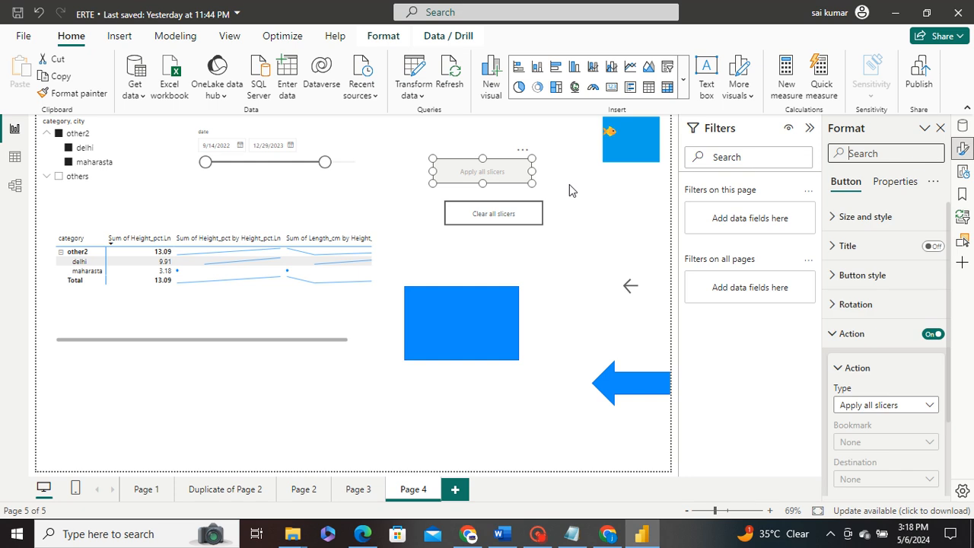
pyautogui.click(505, 174)
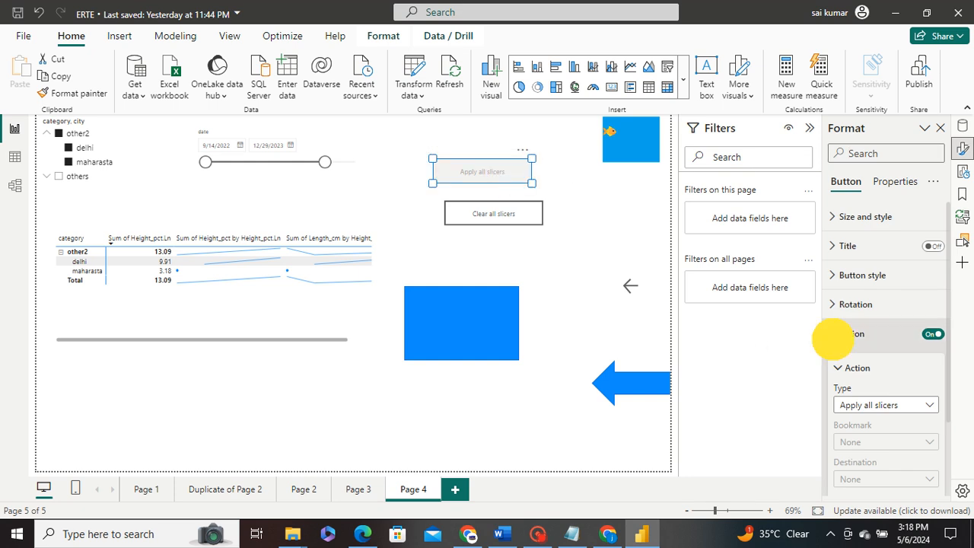
pyautogui.click(833, 340)
pyautogui.click(870, 329)
pyautogui.scroll(-1, 872, 357)
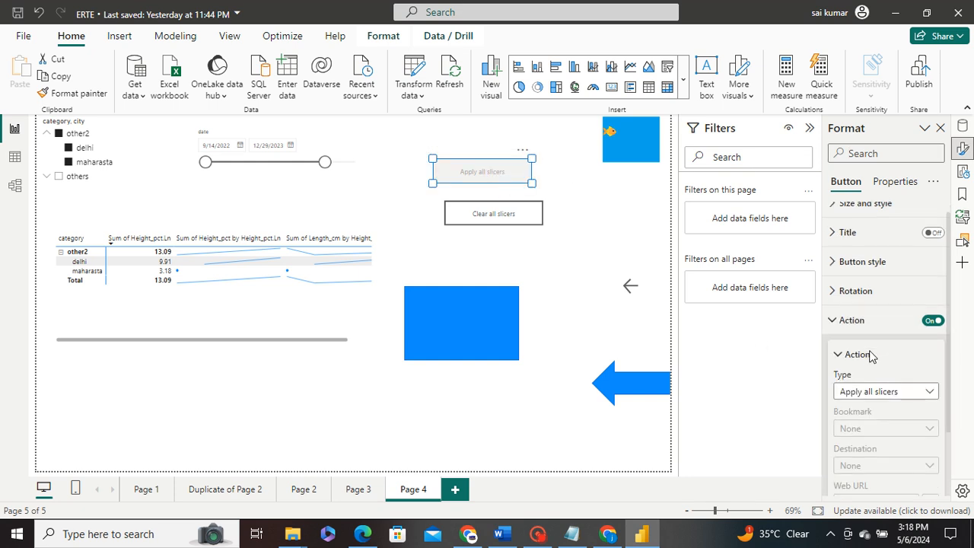
pyautogui.scroll(-2, 872, 356)
pyautogui.click(886, 308)
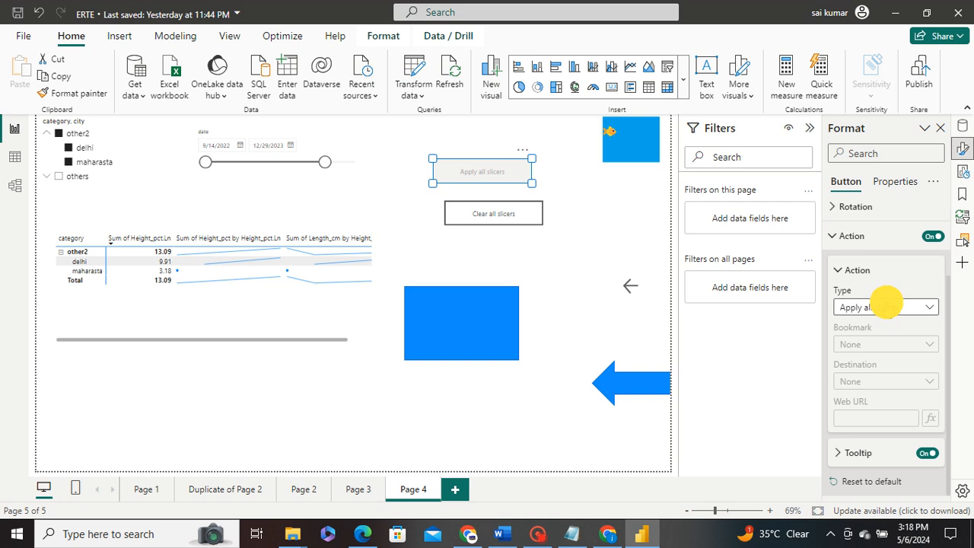
pyautogui.click(887, 307)
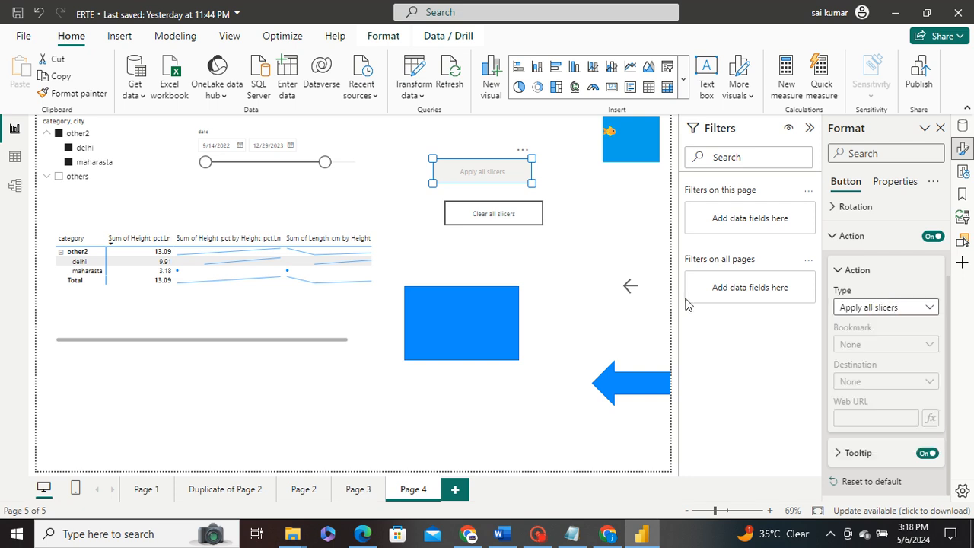
# Select the Apply all slicers button, and run the Clear all slicers button to reset the category, city and date slicers
pyautogui.click(421, 200)
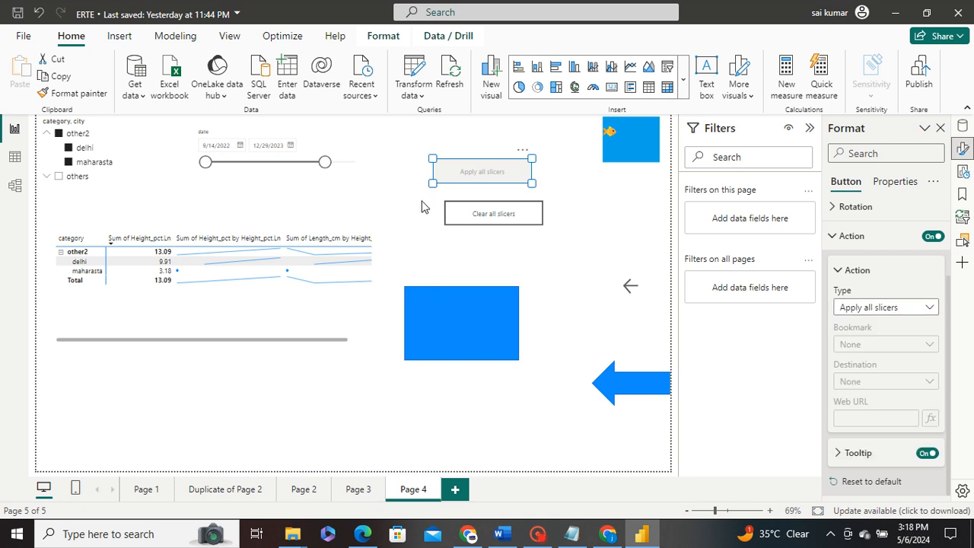
pyautogui.click(556, 203)
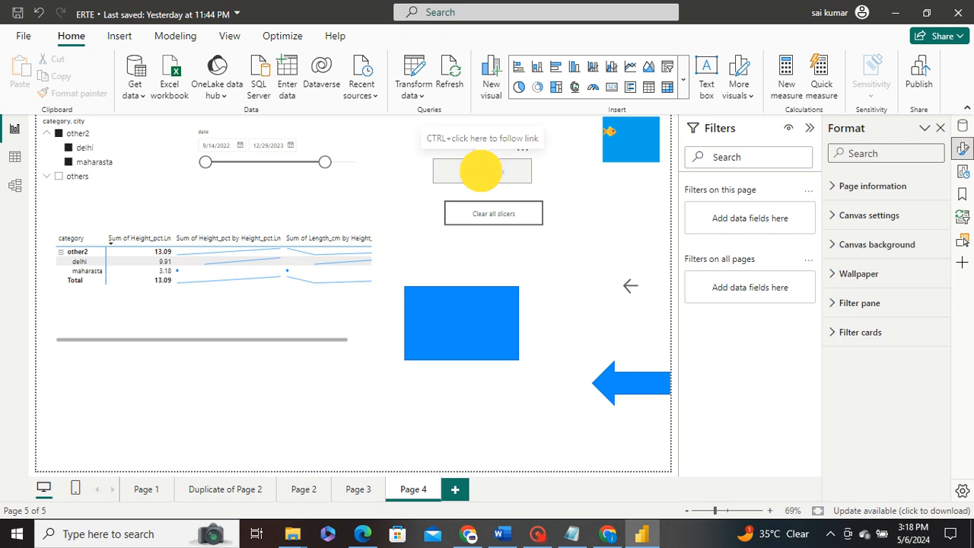
pyautogui.click(482, 176)
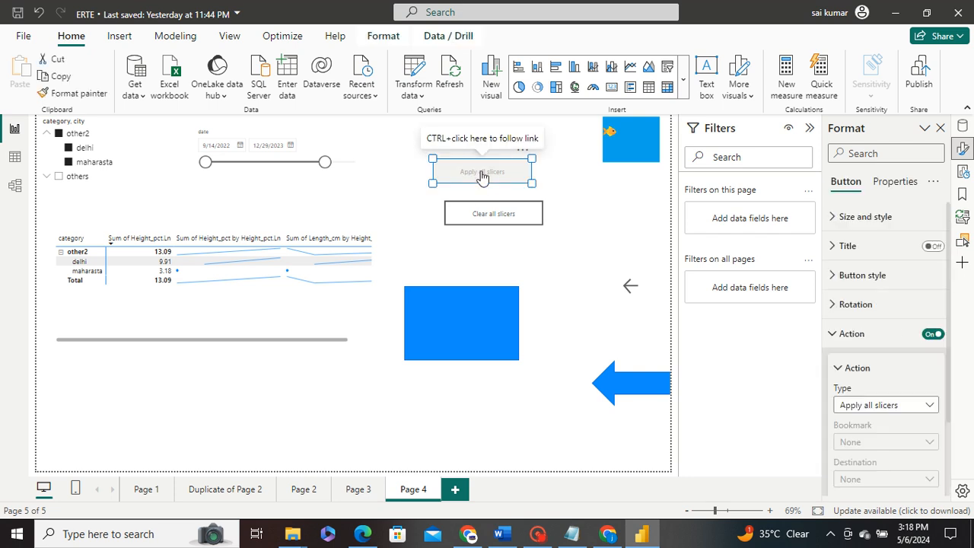
pyautogui.click(482, 175)
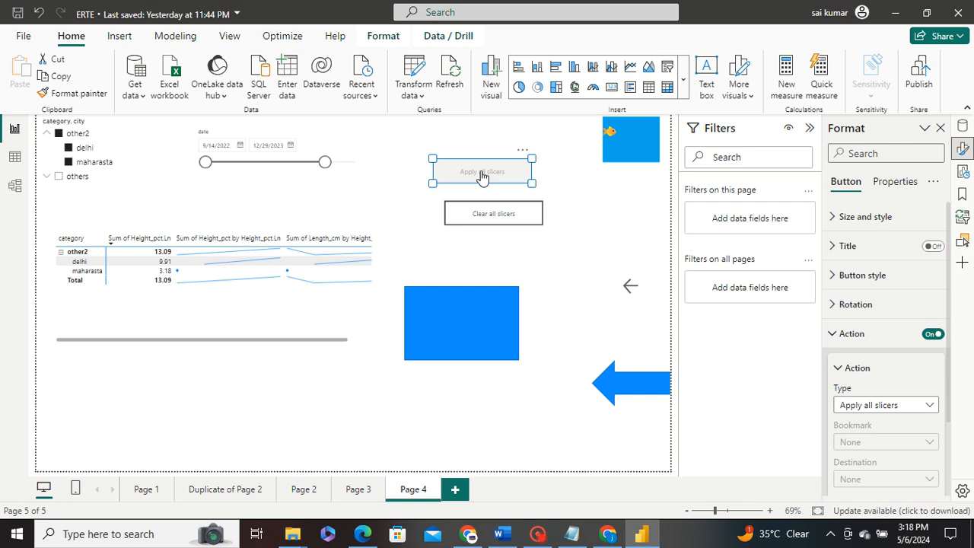
pyautogui.click(507, 213)
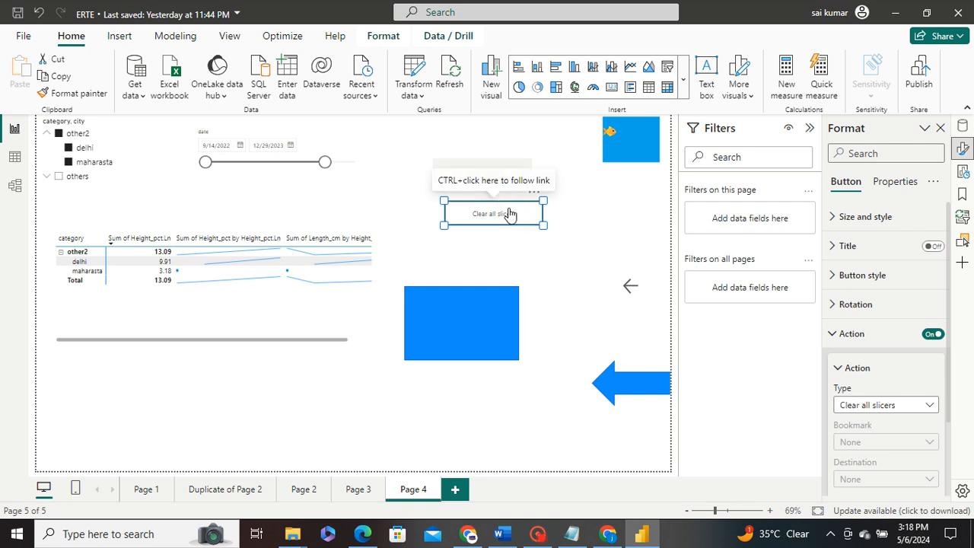
pyautogui.keyDown('ctrl'); pyautogui.click(509, 213); pyautogui.keyUp('ctrl')
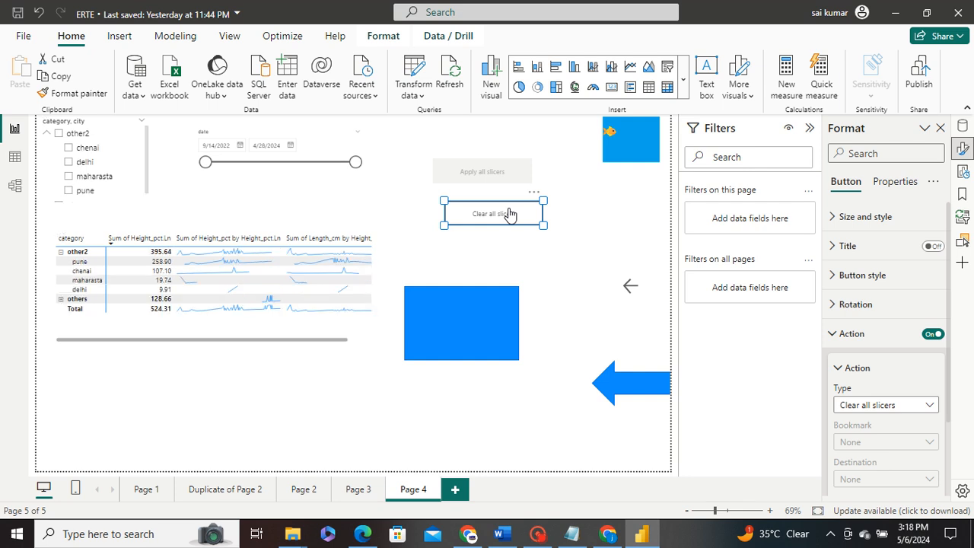
# Select chenai and delhi in the category, city slicer and apply the selection with the Apply all slicers button
pyautogui.click(493, 175)
pyautogui.click(493, 175)
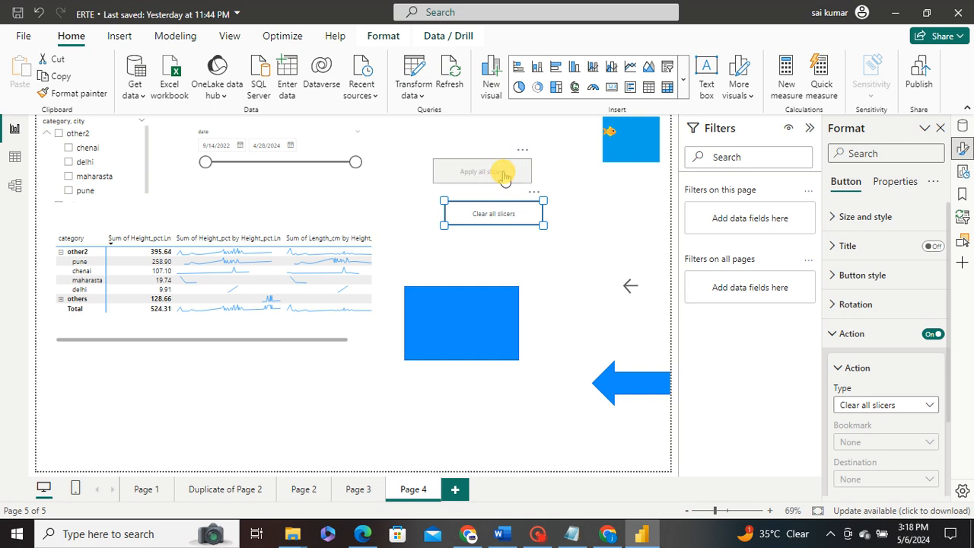
pyautogui.click(82, 150)
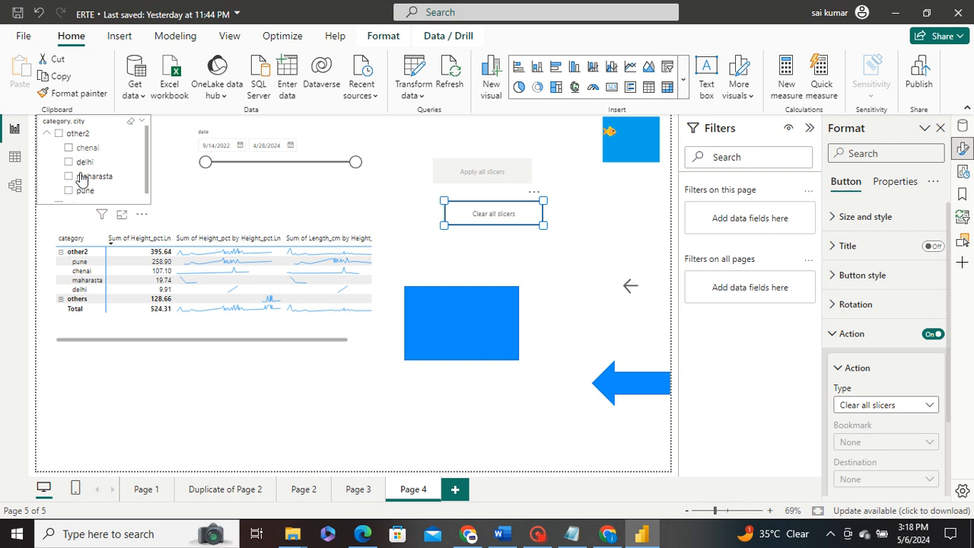
pyautogui.click(79, 165)
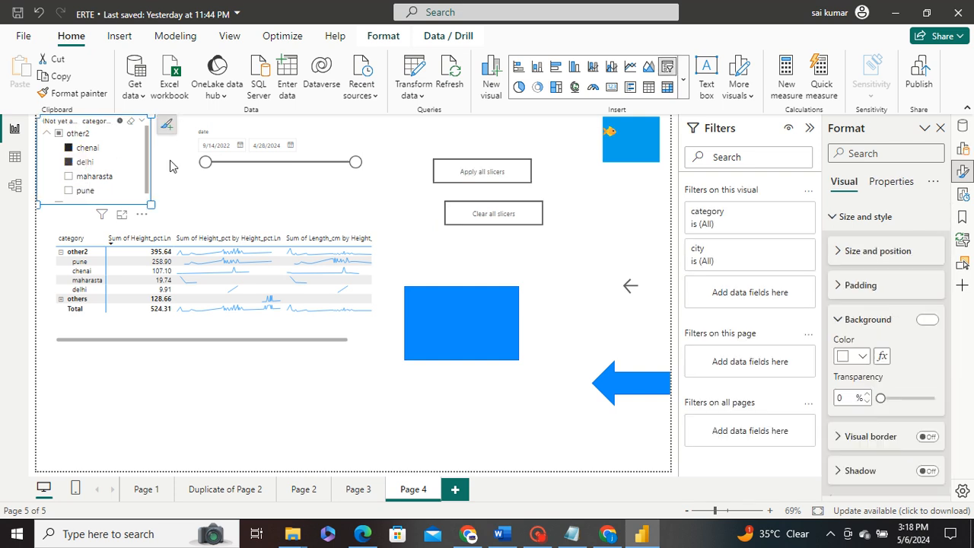
pyautogui.click(489, 171)
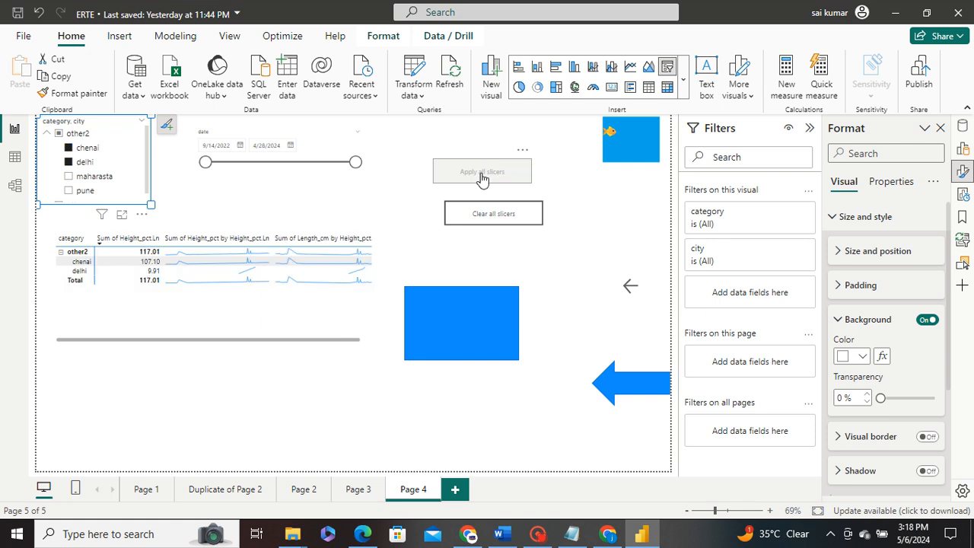
pyautogui.click(481, 178)
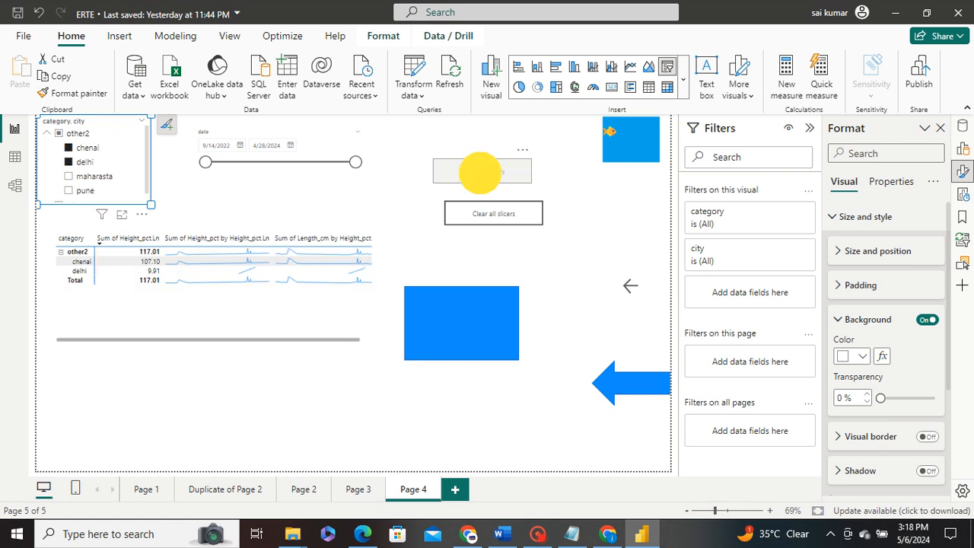
# Filter the table to maharasta alone and to delhi alone, applying each slicer selection with the Apply all slicers button
pyautogui.click(77, 176)
pyautogui.click(460, 175)
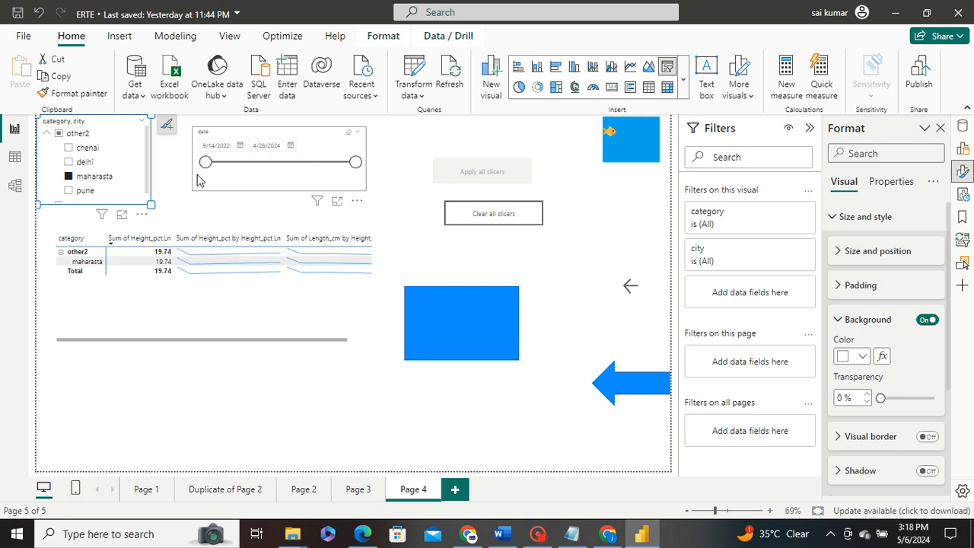
pyautogui.click(76, 162)
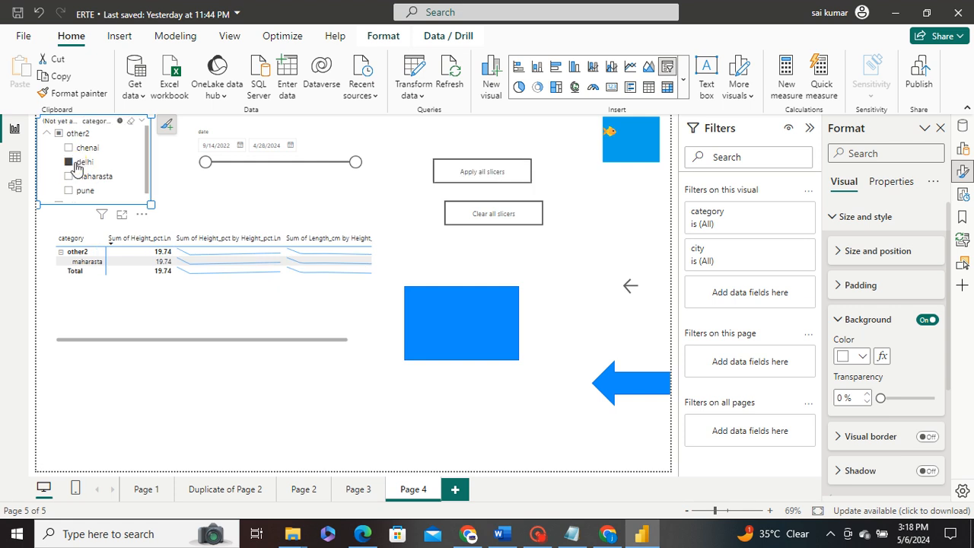
pyautogui.keyDown('ctrl'); pyautogui.click(461, 176); pyautogui.keyUp('ctrl')
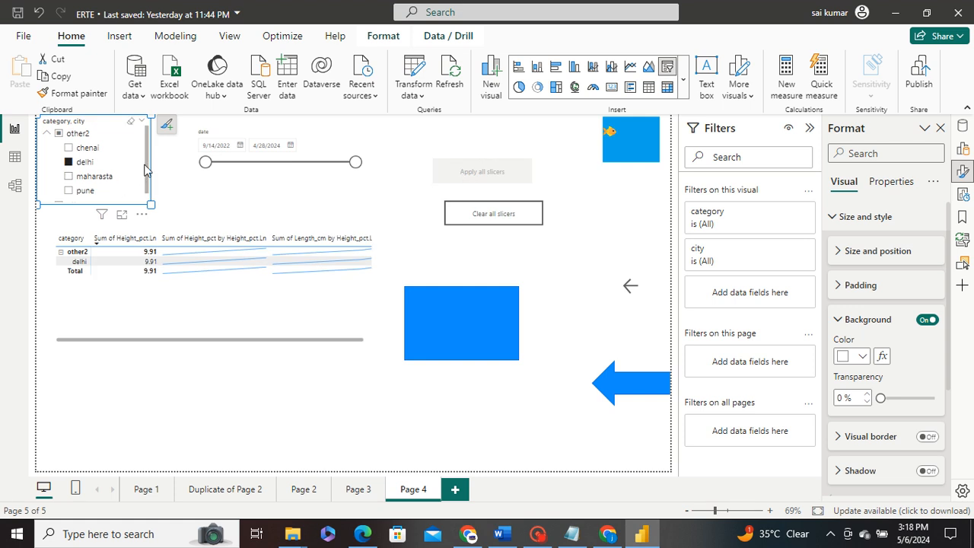
# Add pune to the delhi selection in the category, city slicer and apply all slicers
pyautogui.scroll(-1, 141, 175)
pyautogui.click(84, 182)
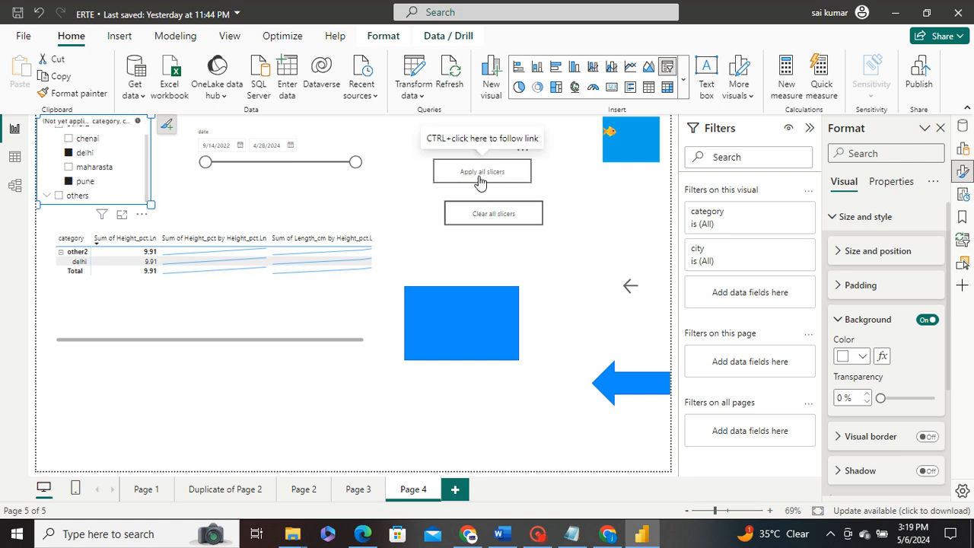
pyautogui.click(480, 181)
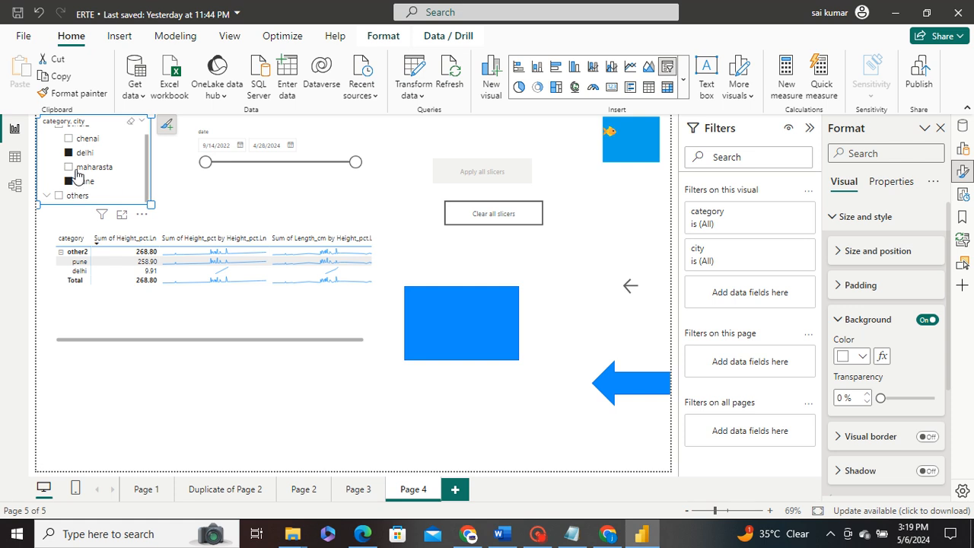
# Apply maharasta and others as additional category, city slicer selections, and clear all slicers with the button on the canvas
pyautogui.click(58, 197)
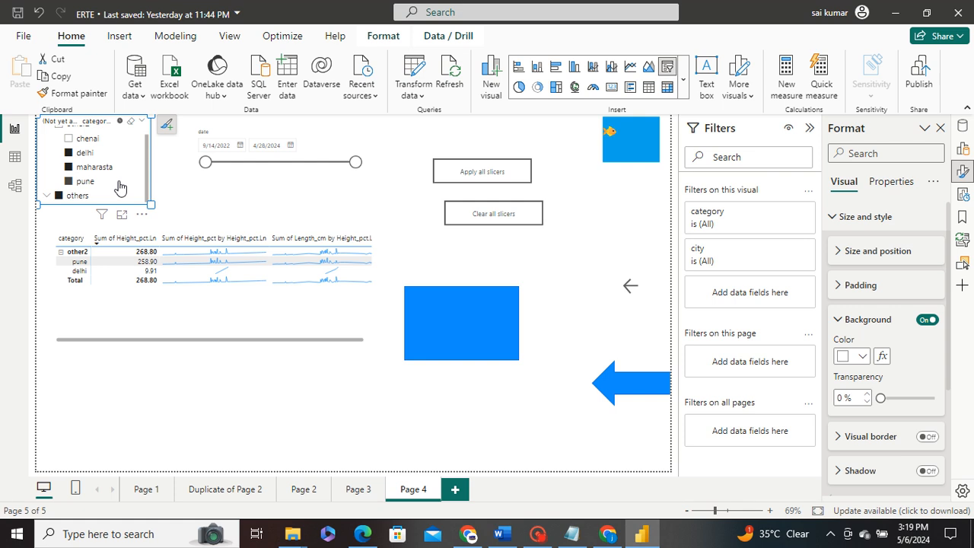
pyautogui.scroll(-3, 114, 191)
pyautogui.scroll(2, 165, 197)
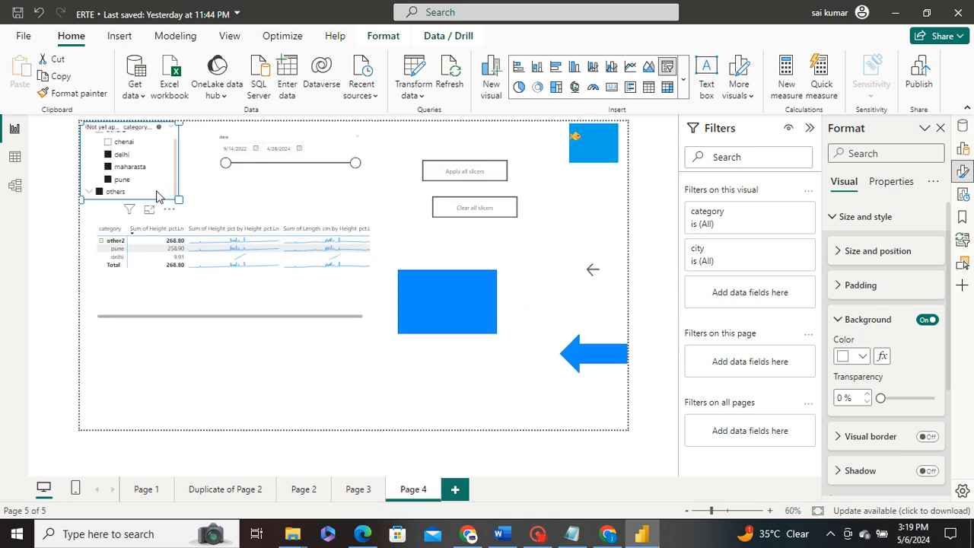
pyautogui.moveTo(145, 194); pyautogui.dragTo(199, 203)
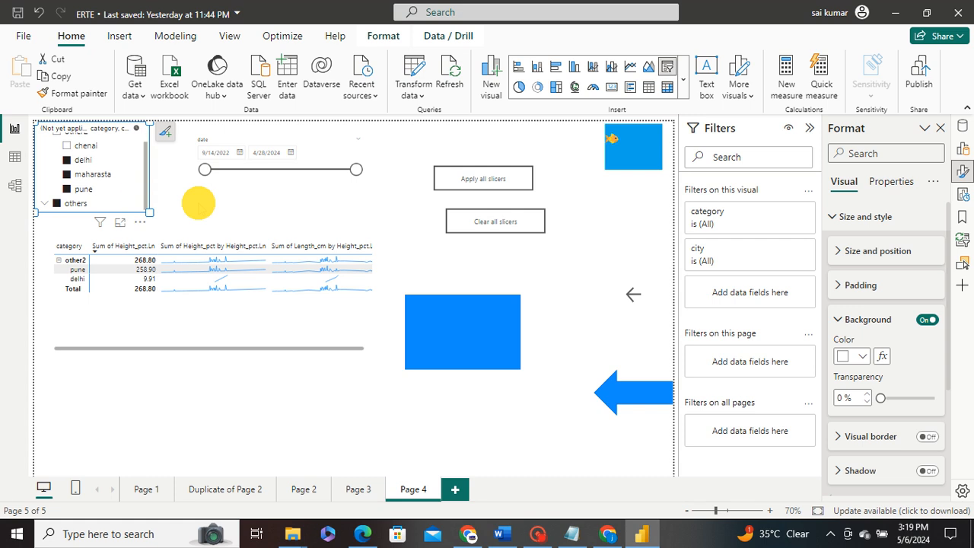
pyautogui.keyDown('ctrl'); pyautogui.click(466, 188); pyautogui.keyUp('ctrl')
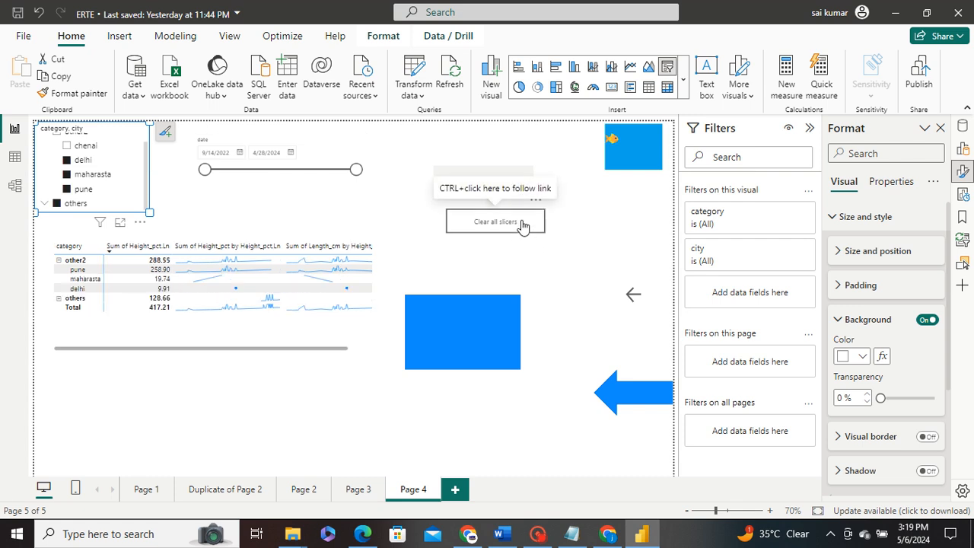
pyautogui.keyDown('ctrl'); pyautogui.click(484, 224); pyautogui.keyUp('ctrl')
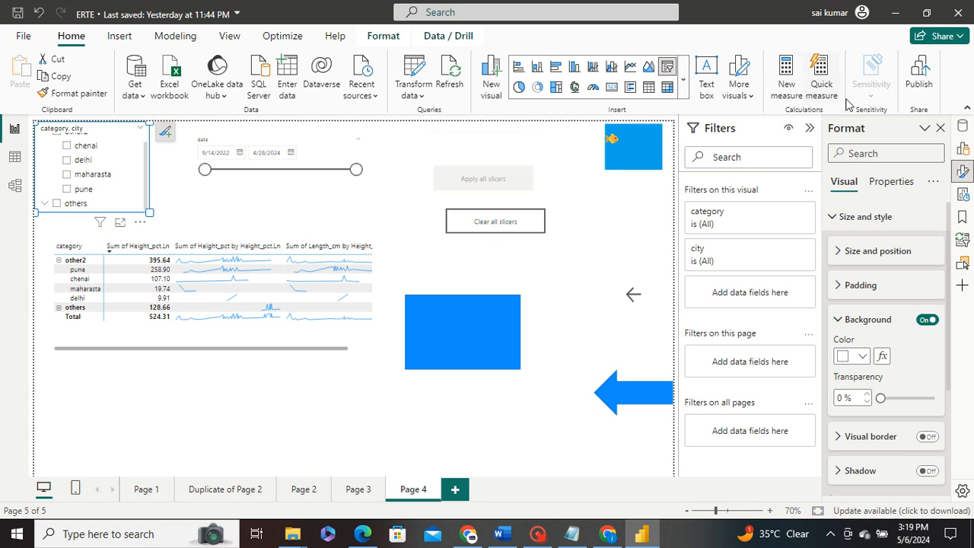
# Insert a Q&A button on Page 4 and select it
pyautogui.click(106, 41)
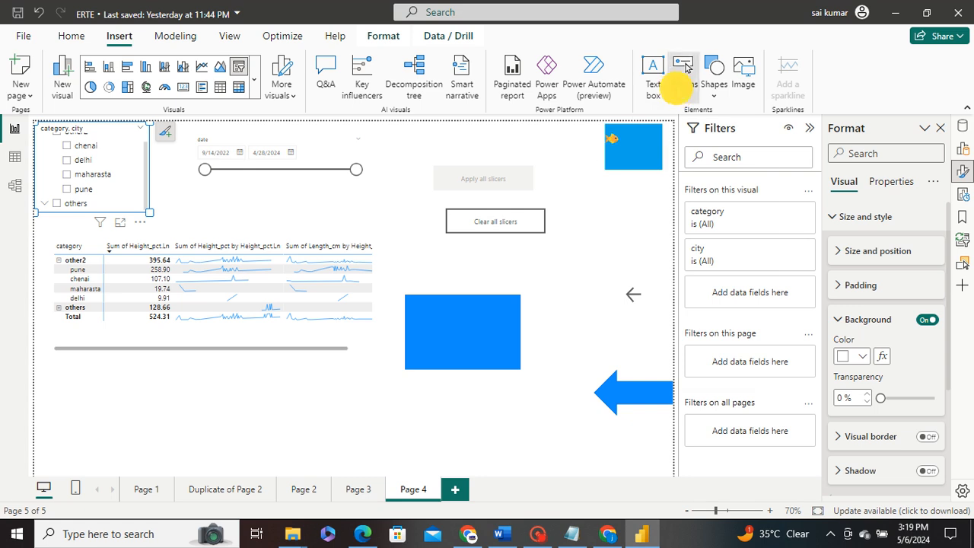
pyautogui.click(681, 80)
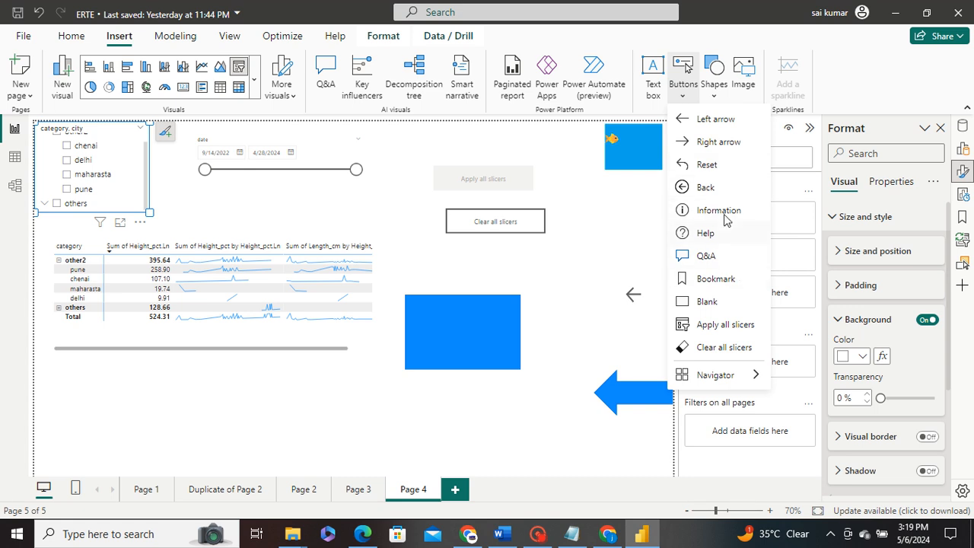
pyautogui.click(715, 259)
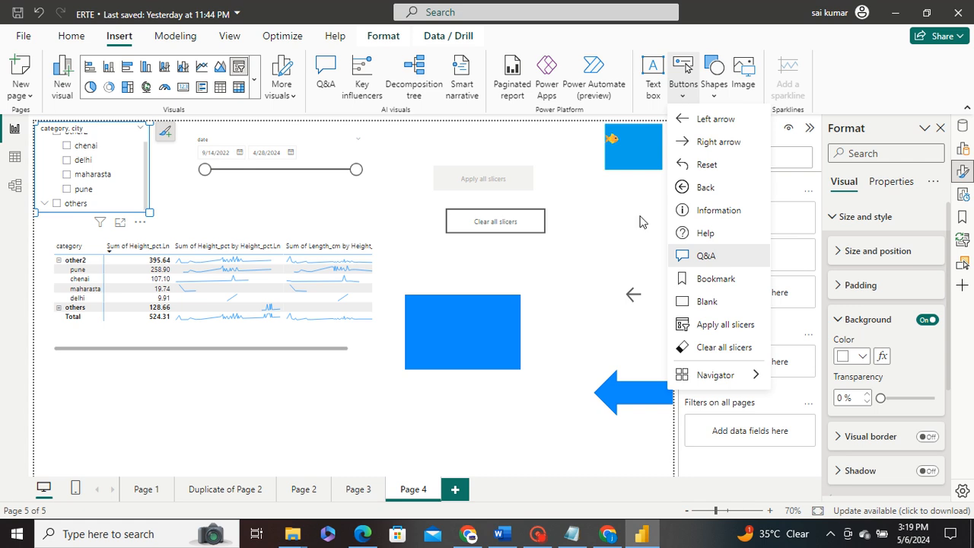
pyautogui.click(81, 137)
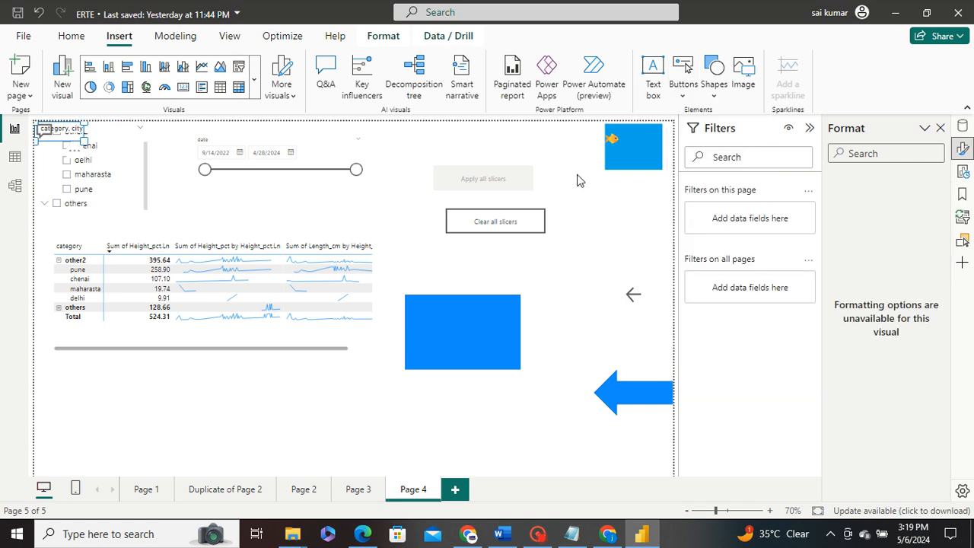
# Check the Q&A button's action type and move the button below the date slicer
pyautogui.scroll(-10, 910, 372)
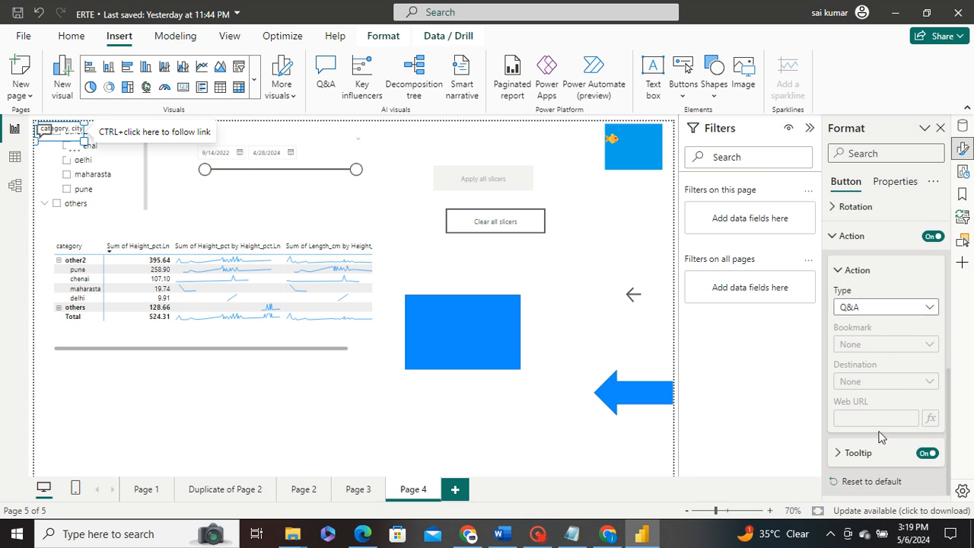
pyautogui.scroll(2, 873, 406)
pyautogui.scroll(-2, 873, 406)
pyautogui.click(883, 307)
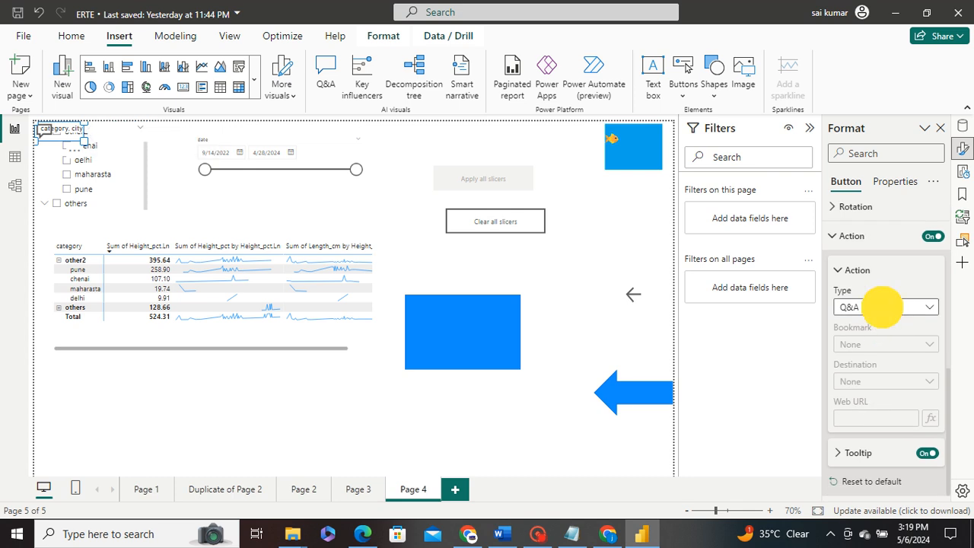
pyautogui.click(883, 307)
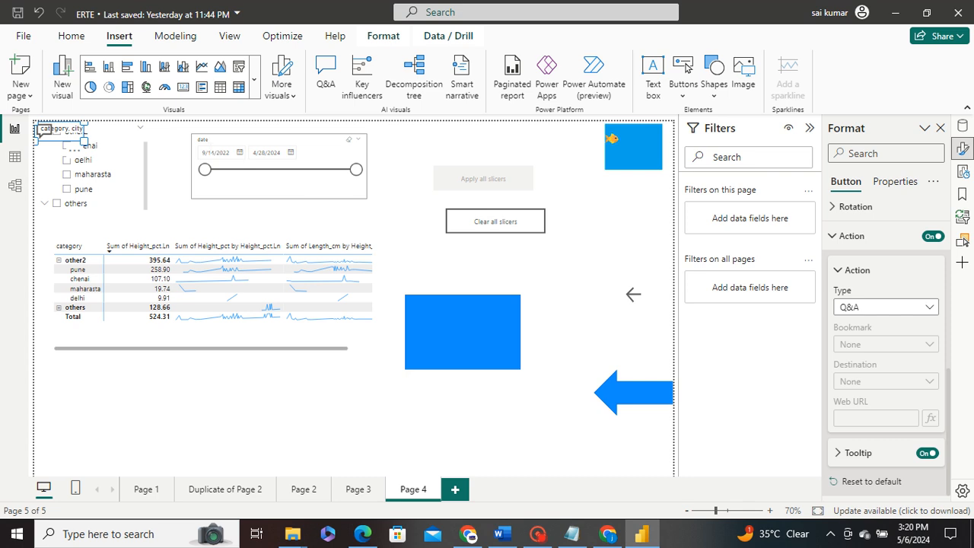
pyautogui.moveTo(48, 126); pyautogui.dragTo(275, 194)
pyautogui.moveTo(86, 145); pyautogui.dragTo(309, 204)
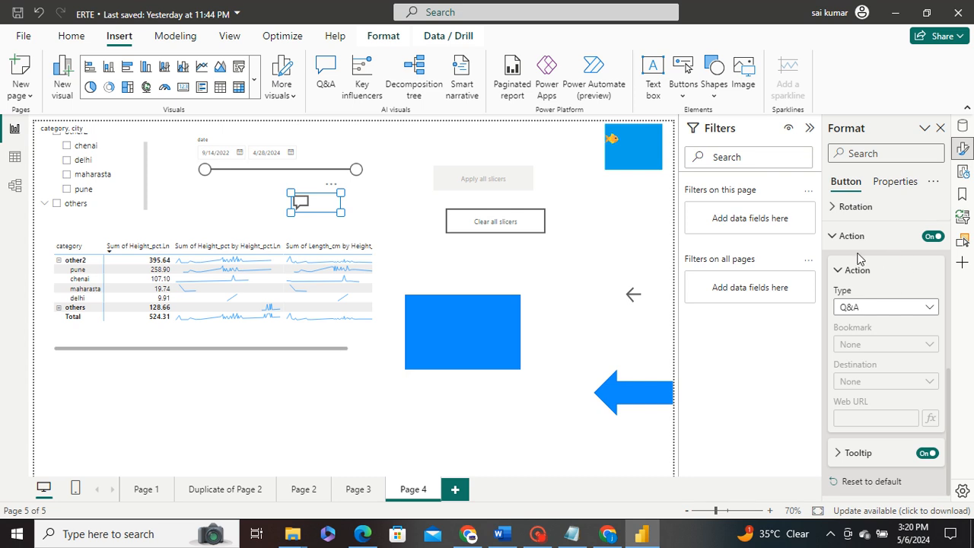
# Insert a Back button on Page 4 and place it beside the date slicer
pyautogui.scroll(2, 859, 259)
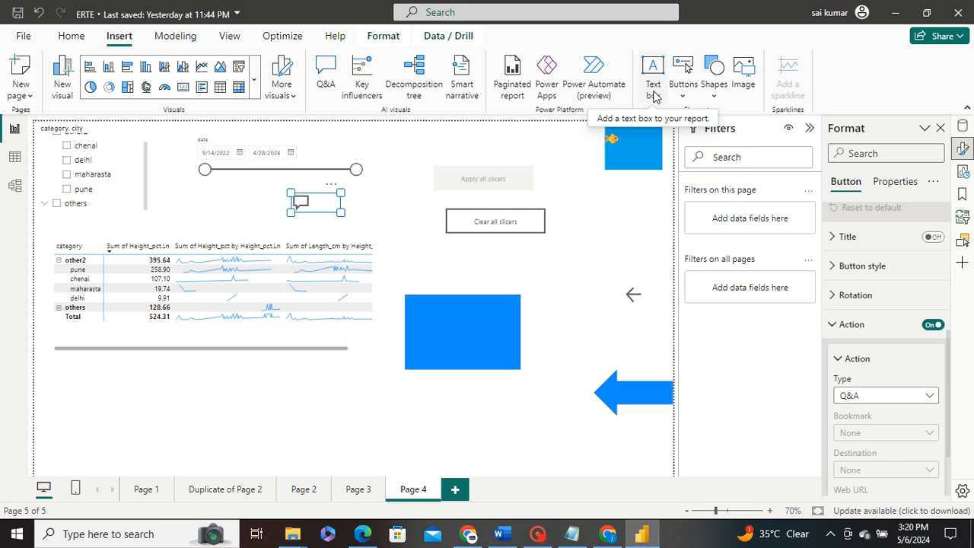
pyautogui.click(682, 85)
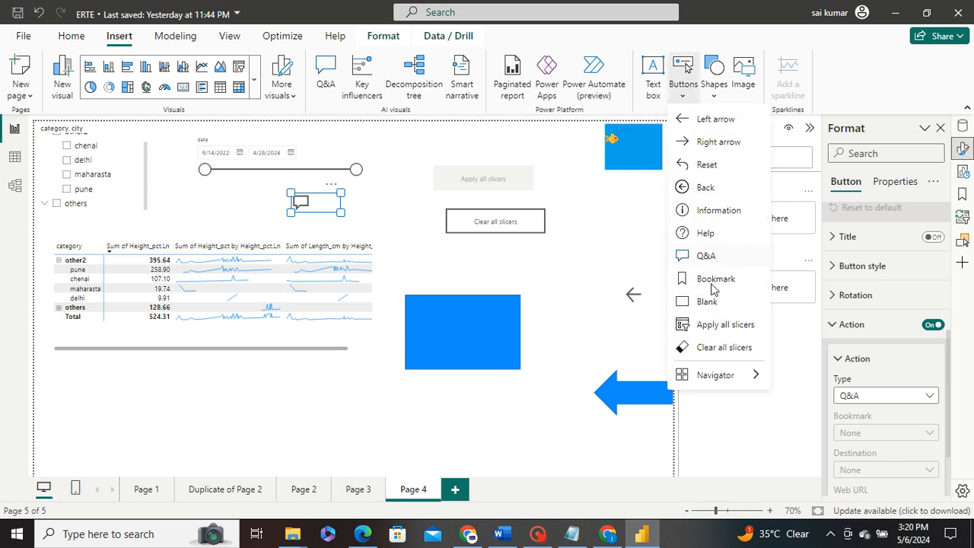
pyautogui.click(700, 187)
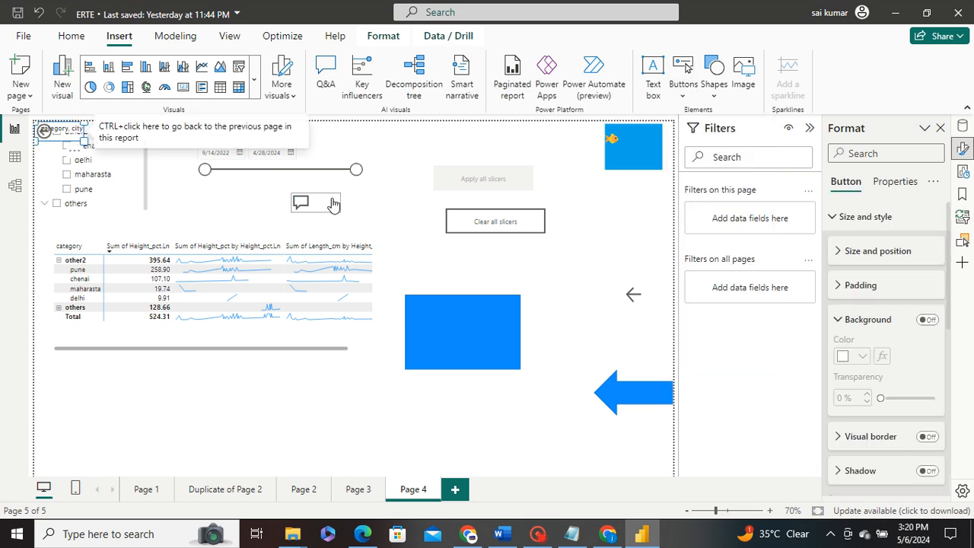
pyautogui.moveTo(44, 130); pyautogui.dragTo(377, 144)
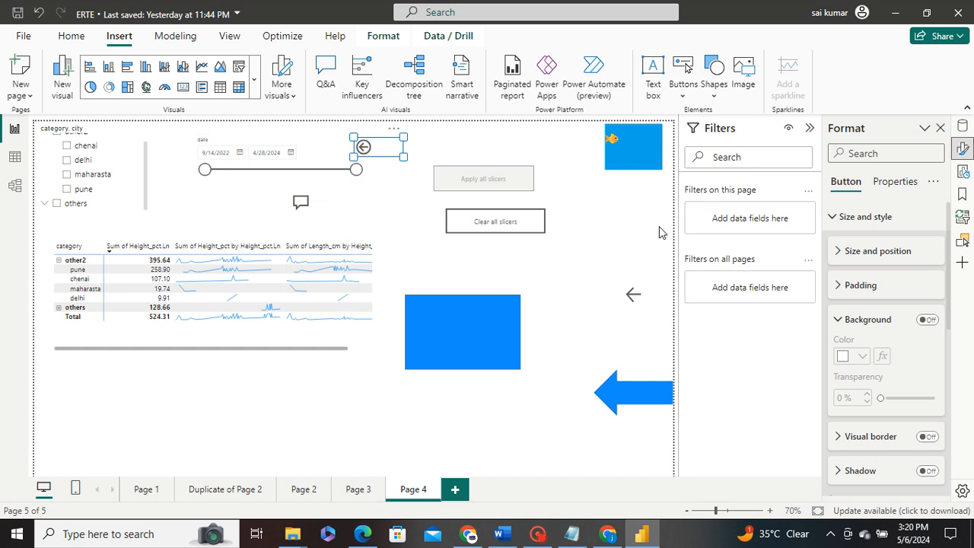
# Check which action type is assigned to the Back button on Page 4
pyautogui.scroll(-3, 907, 408)
pyautogui.scroll(-2, 880, 351)
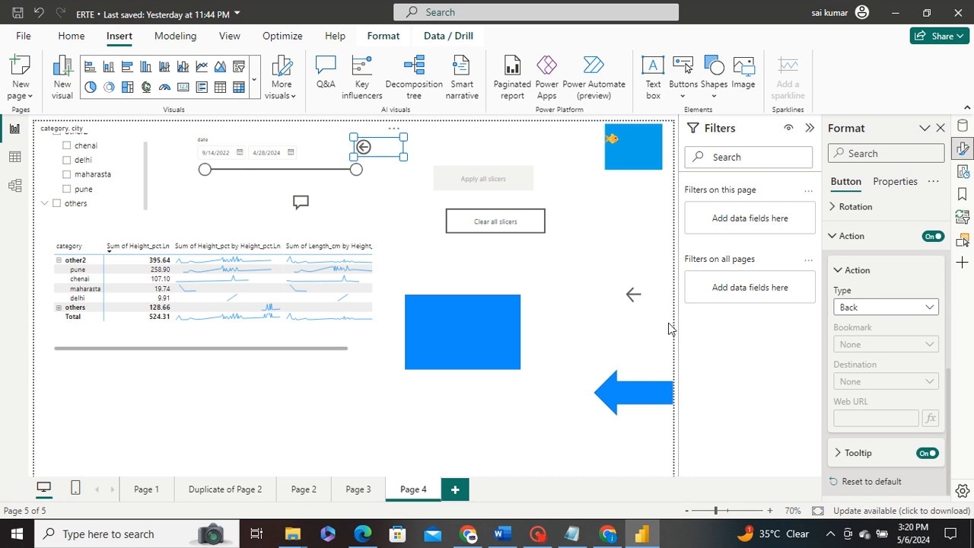
pyautogui.scroll(1, 913, 316)
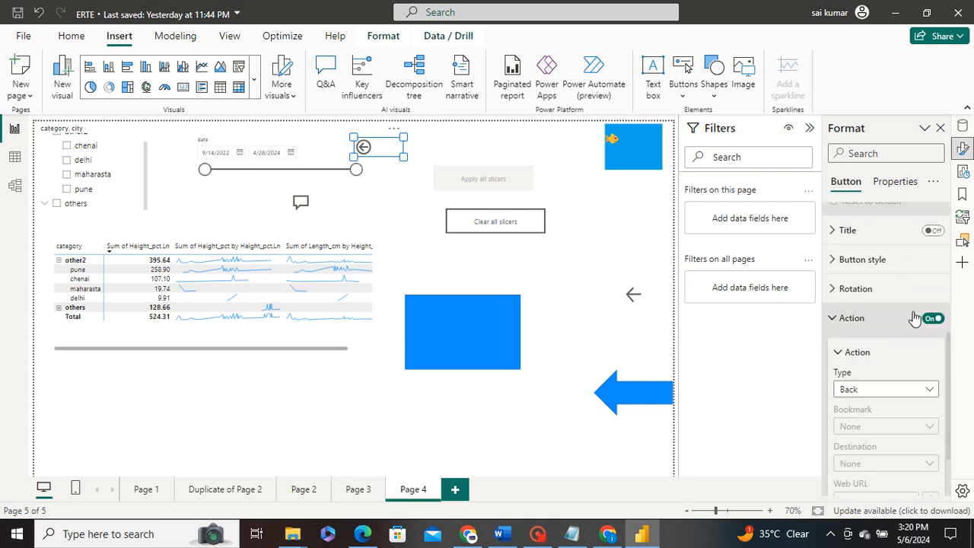
pyautogui.scroll(-1, 919, 327)
pyautogui.scroll(5, 919, 327)
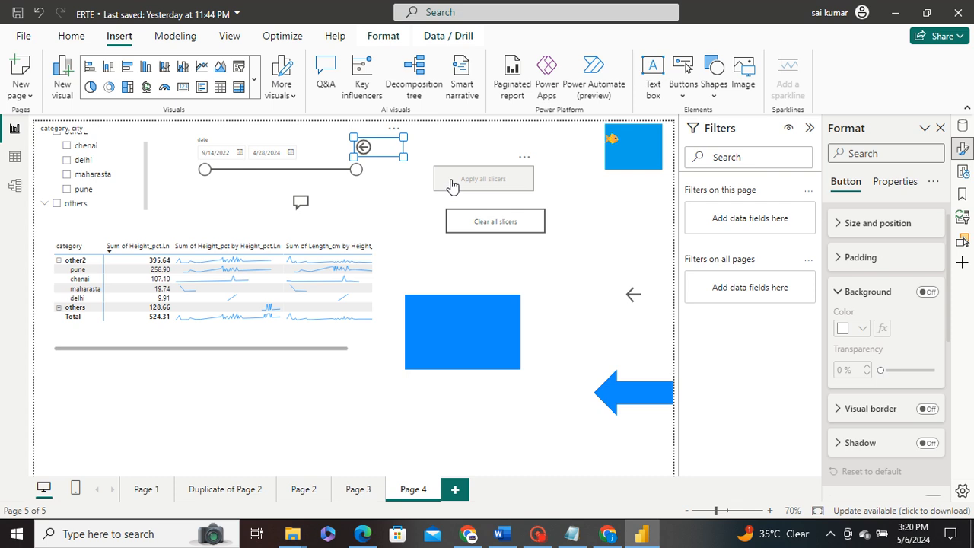
# Move the Back button above the apply all slicers button and remove it from Page 4
pyautogui.moveTo(388, 156); pyautogui.dragTo(515, 152)
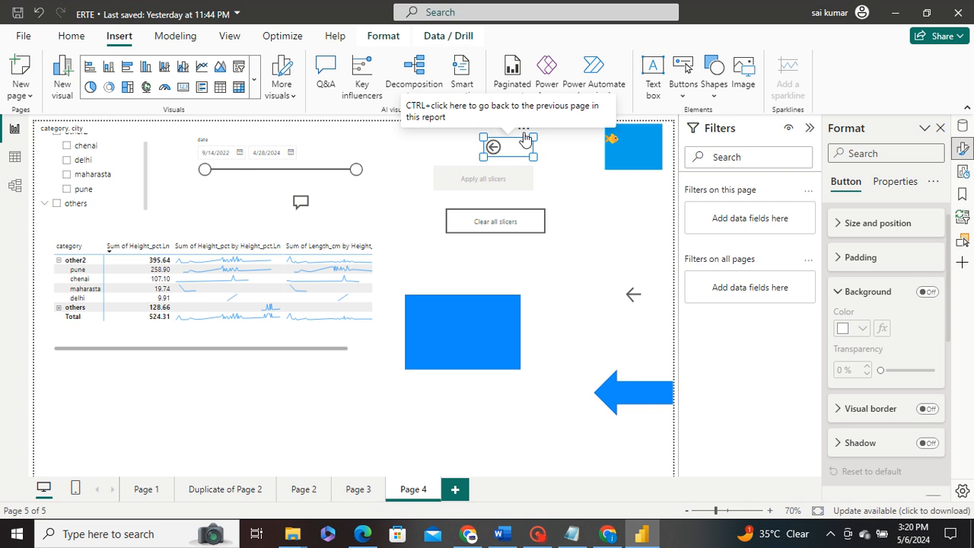
pyautogui.click(524, 129)
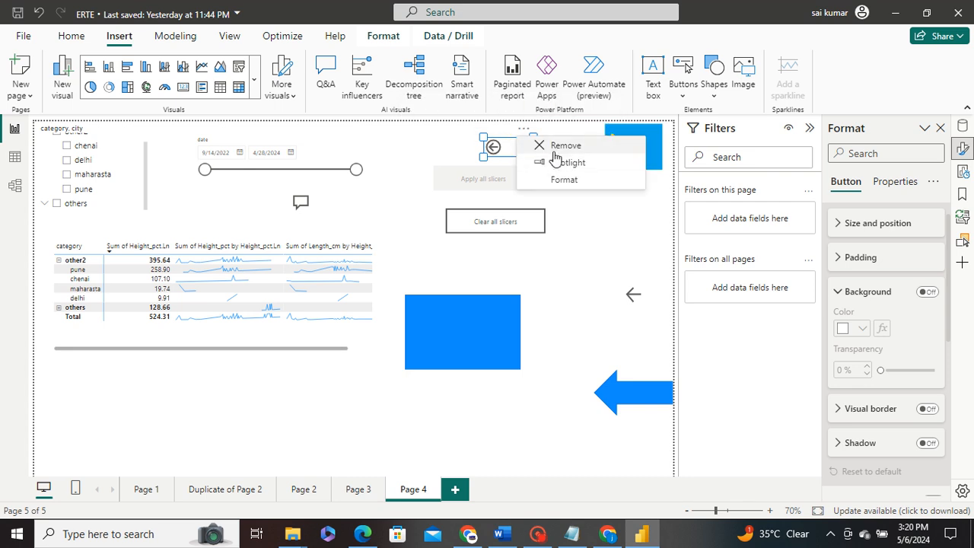
pyautogui.click(560, 146)
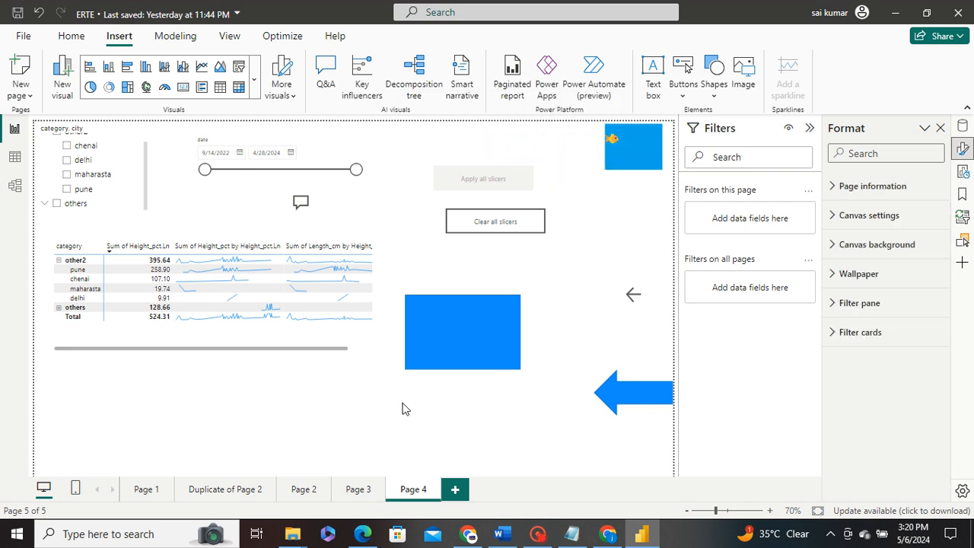
# Insert a blank button on Page 3, move it toward the middle of the page, and remove it
pyautogui.click(358, 490)
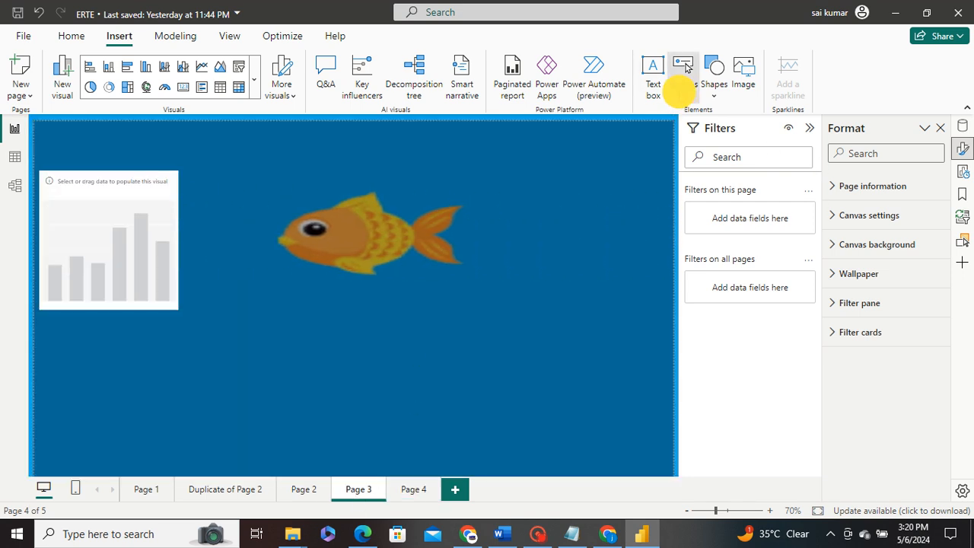
pyautogui.click(682, 81)
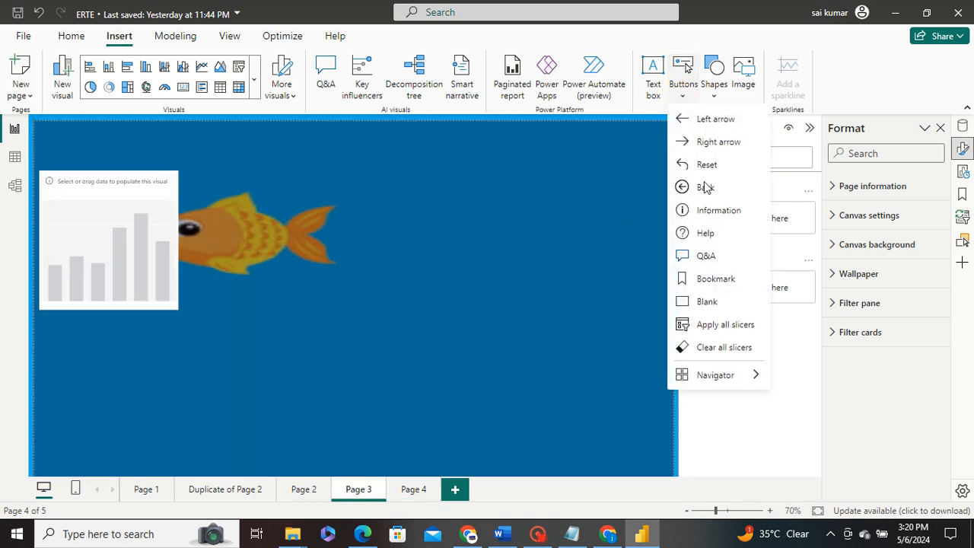
pyautogui.click(707, 302)
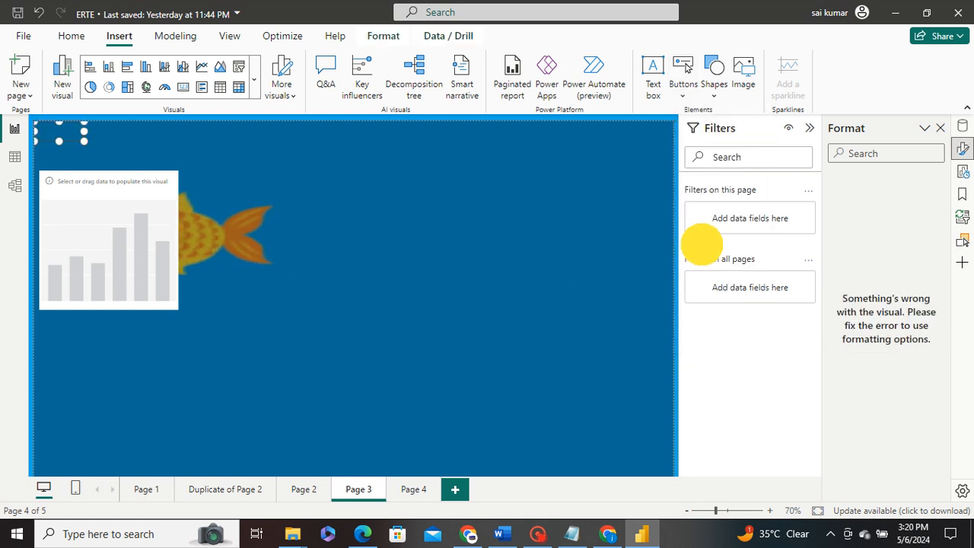
pyautogui.moveTo(69, 128); pyautogui.dragTo(401, 196)
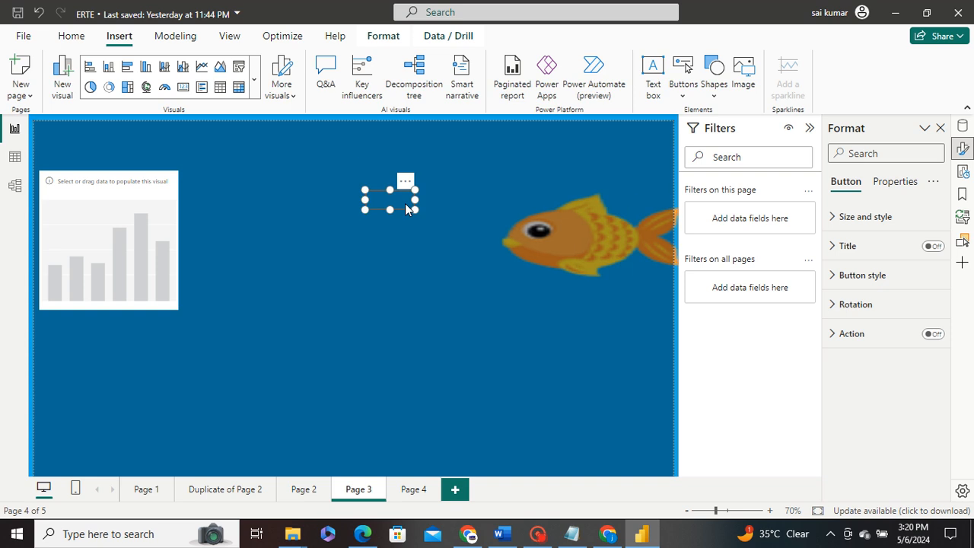
pyautogui.click(404, 184)
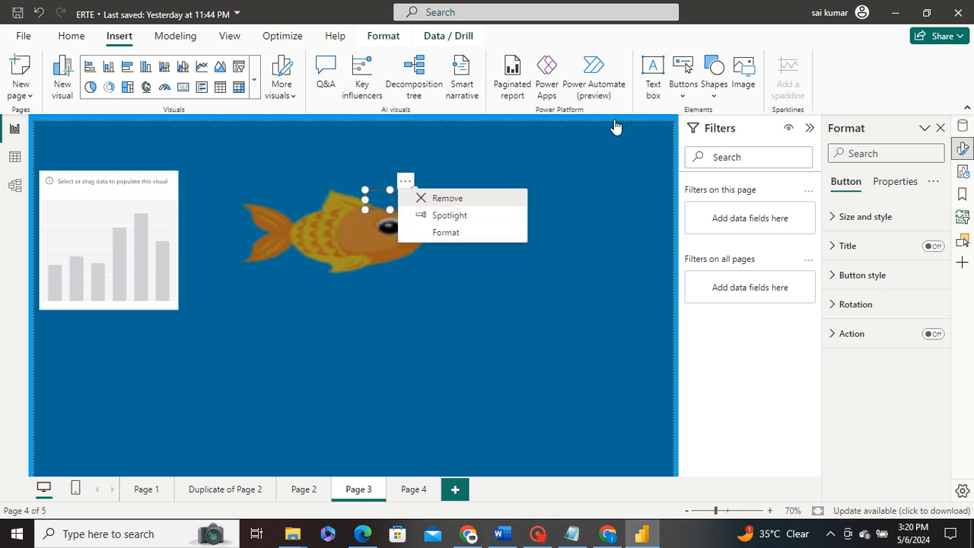
# Insert a Back button on Page 3, move it to the page's upper right area, and deselect it
pyautogui.click(676, 96)
pyautogui.click(682, 91)
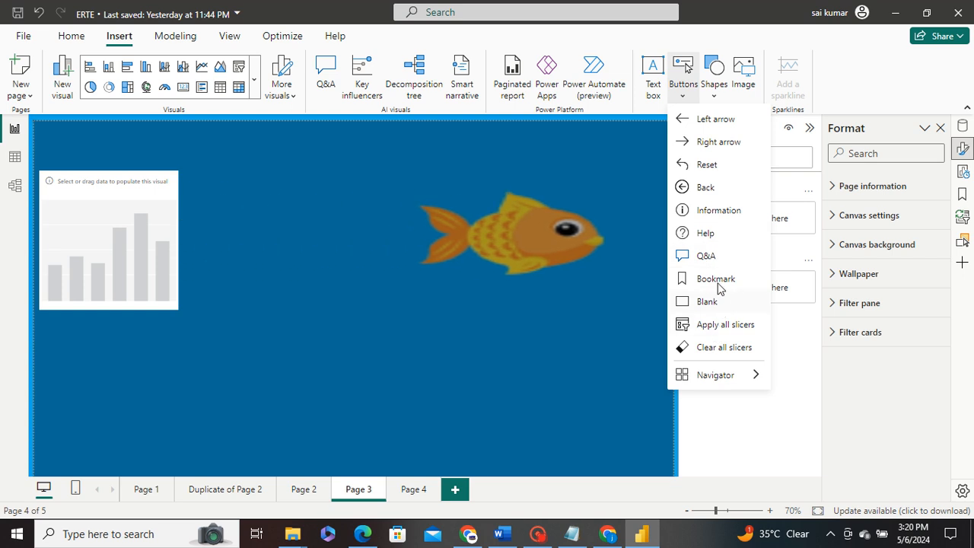
pyautogui.click(707, 188)
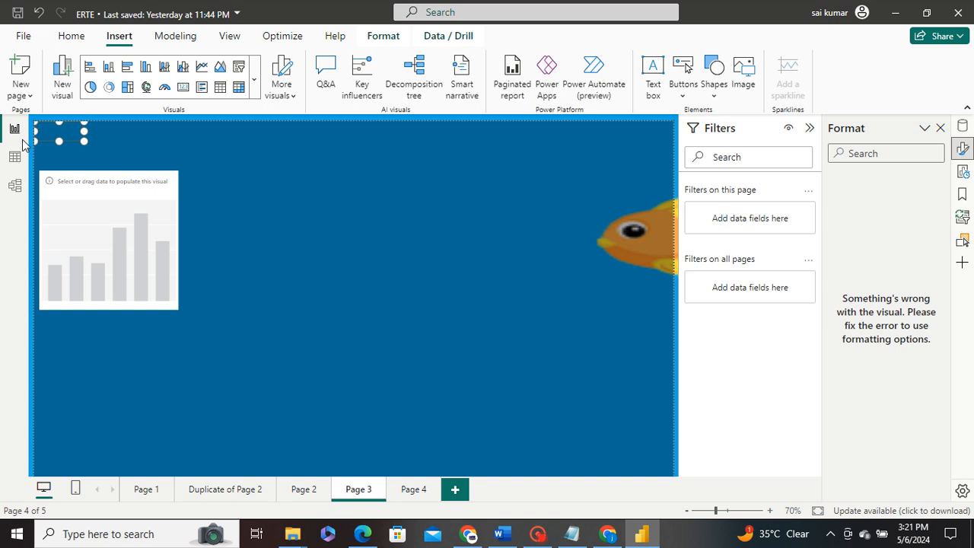
pyautogui.moveTo(47, 135); pyautogui.dragTo(528, 207)
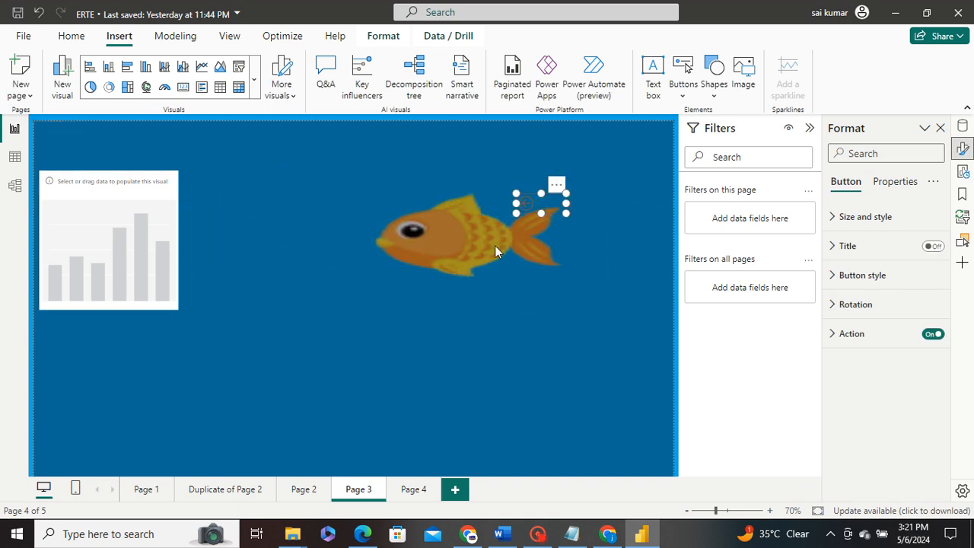
pyautogui.click(490, 199)
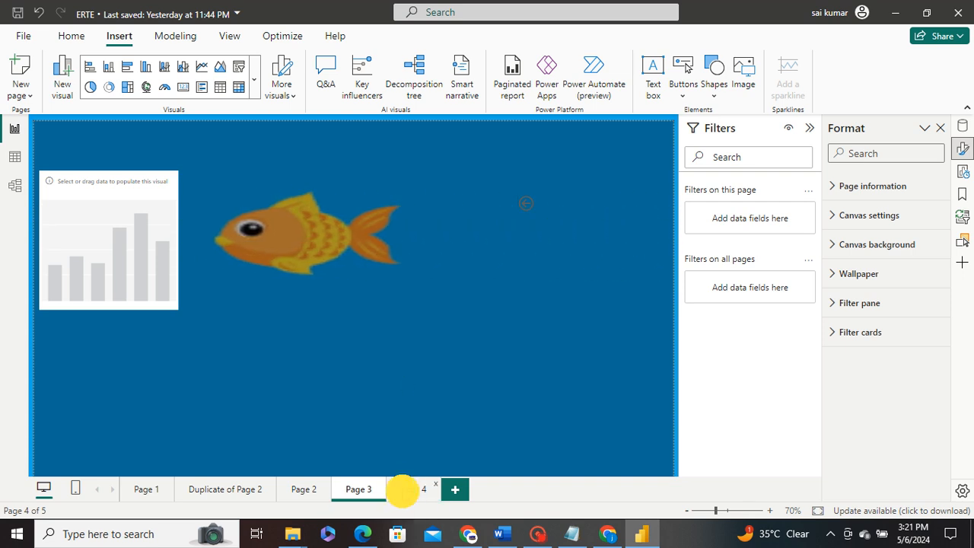
# Test navigating from Page 4 to Page 3 with the blue arrow shape and returning with the Back button, twice
pyautogui.click(414, 489)
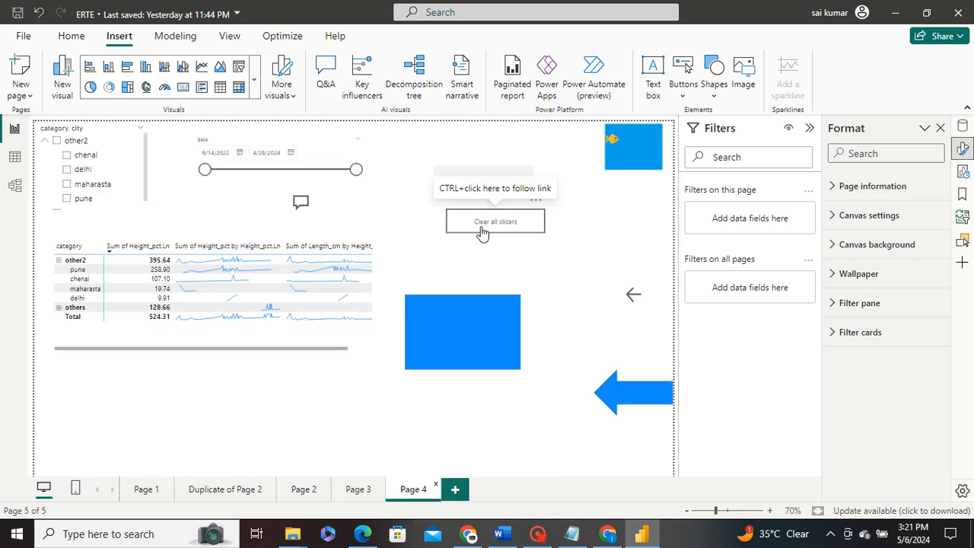
pyautogui.click(637, 397)
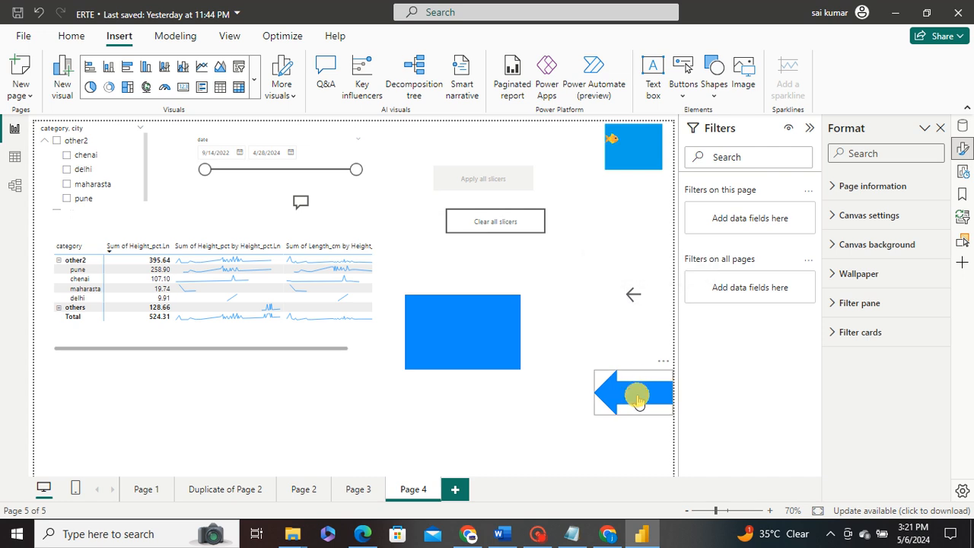
pyautogui.click(637, 402)
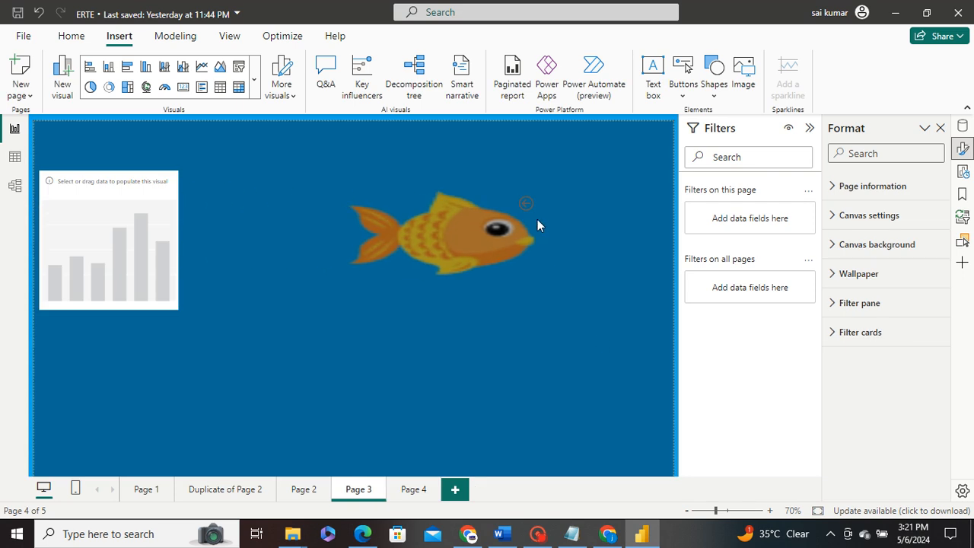
pyautogui.click(540, 209)
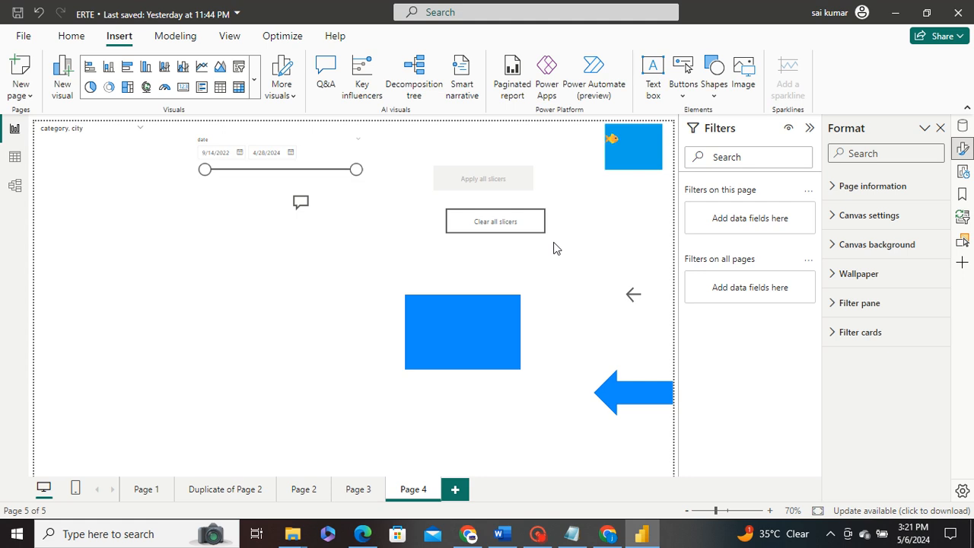
pyautogui.keyDown('ctrl'); pyautogui.click(621, 397); pyautogui.keyUp('ctrl')
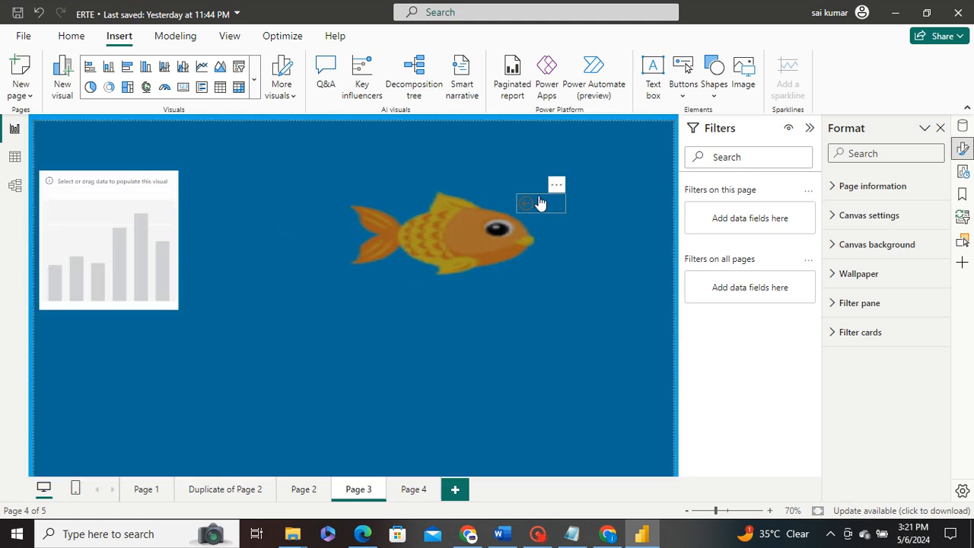
pyautogui.keyDown('ctrl'); pyautogui.click(540, 202); pyautogui.keyUp('ctrl')
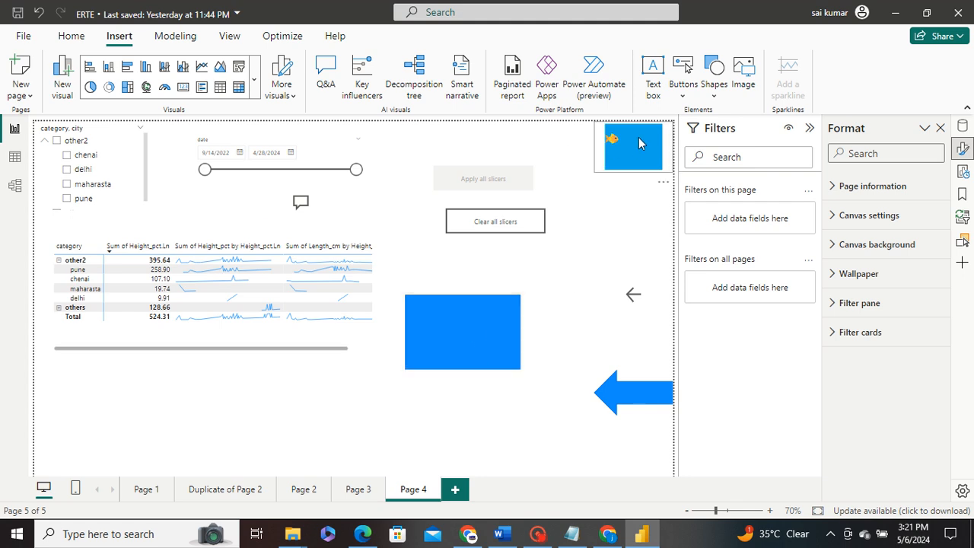
# Insert a Reset button on Page 4 and turn on its action
pyautogui.click(683, 92)
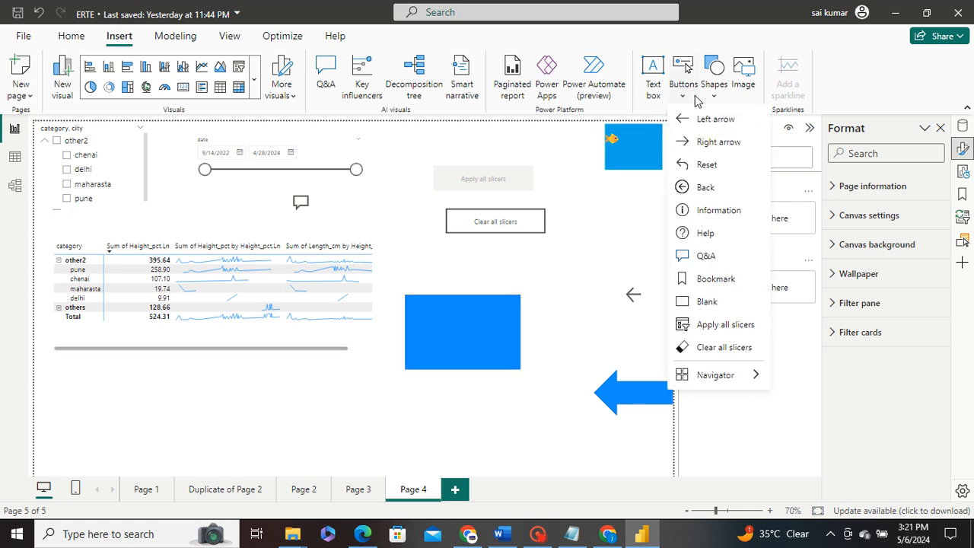
pyautogui.click(684, 164)
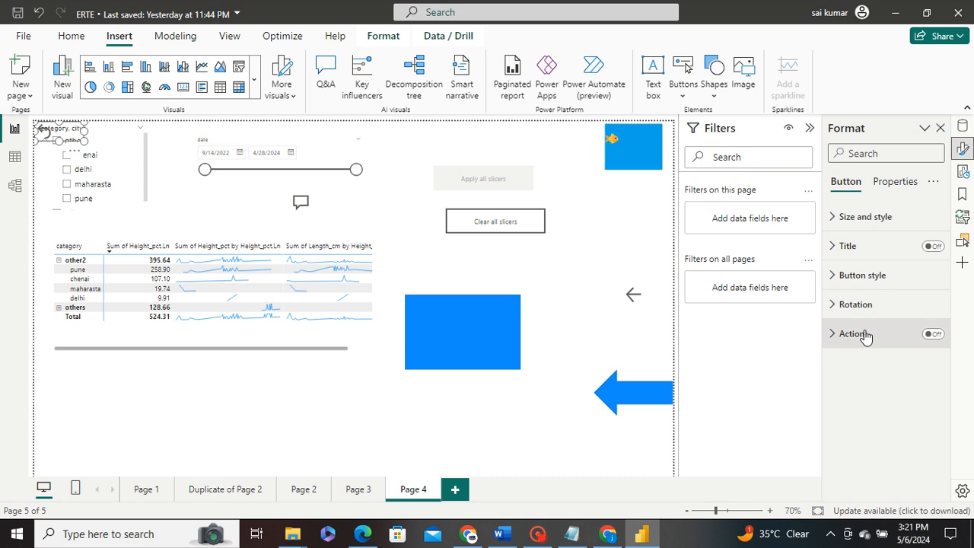
pyautogui.click(865, 337)
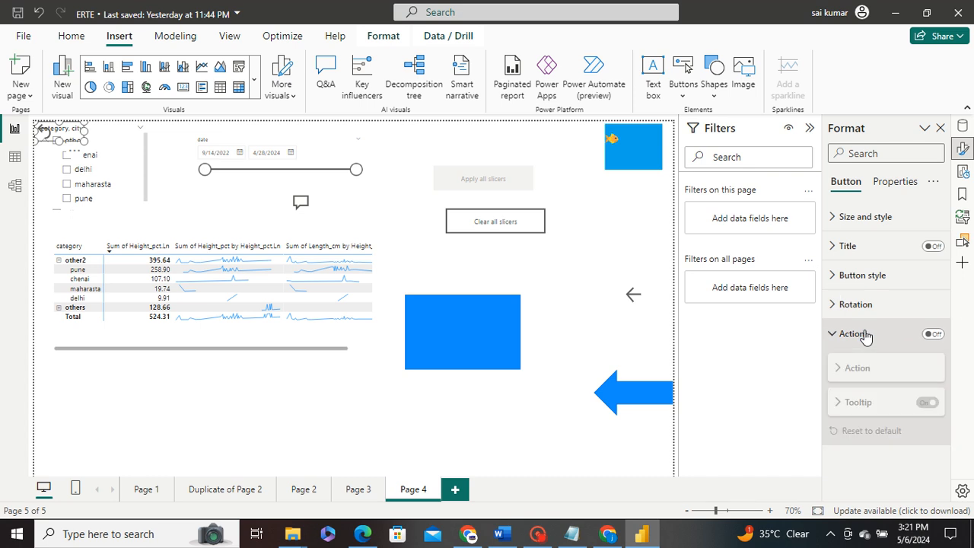
pyautogui.click(933, 336)
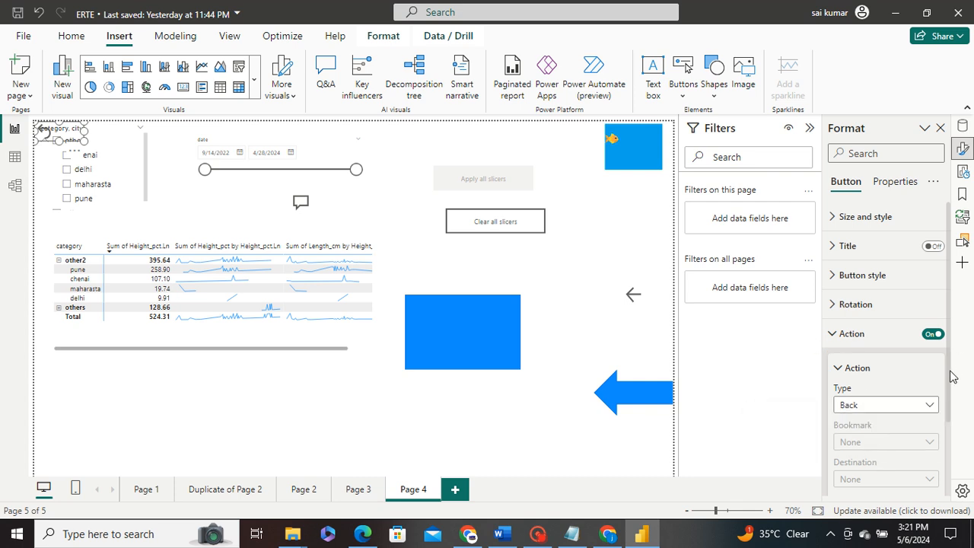
# Examine the Reset button's action type, bookmark, destination and web URL settings, and clear the canvas selection
pyautogui.moveTo(949, 373); pyautogui.dragTo(939, 442)
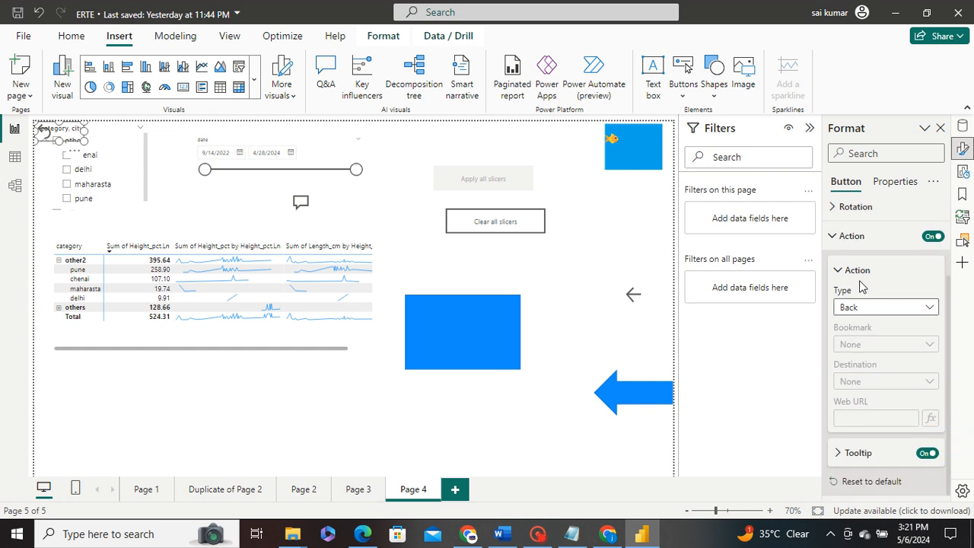
pyautogui.moveTo(949, 366); pyautogui.dragTo(950, 390)
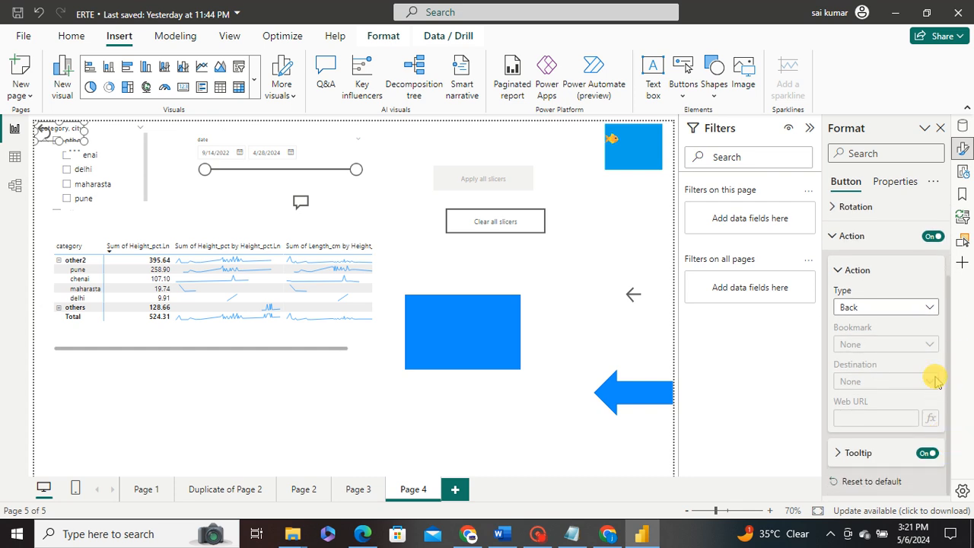
pyautogui.moveTo(949, 326)
pyautogui.mouseDown()
pyautogui.moveTo(950, 284)
pyautogui.moveTo(956, 315)
pyautogui.mouseUp()
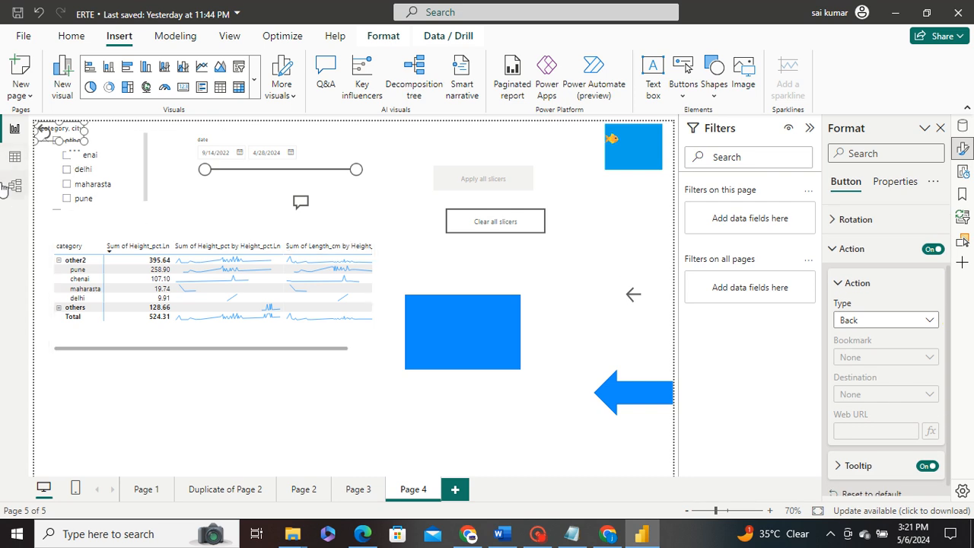
pyautogui.click(145, 202)
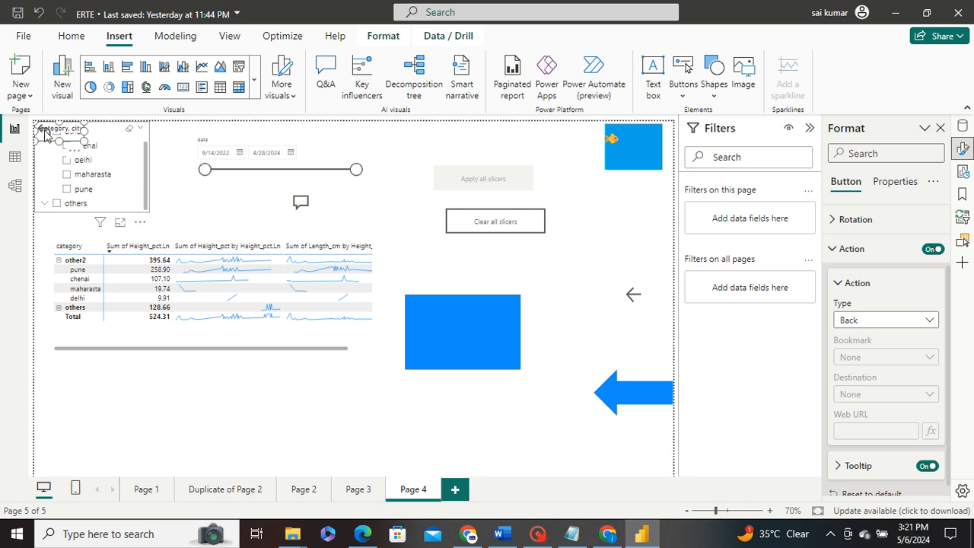
pyautogui.click(333, 164)
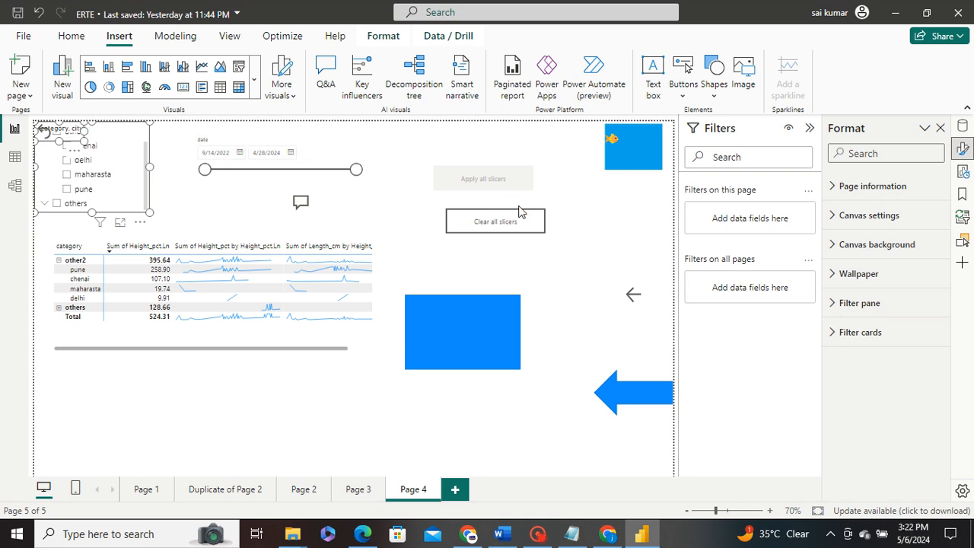
pyautogui.click(676, 349)
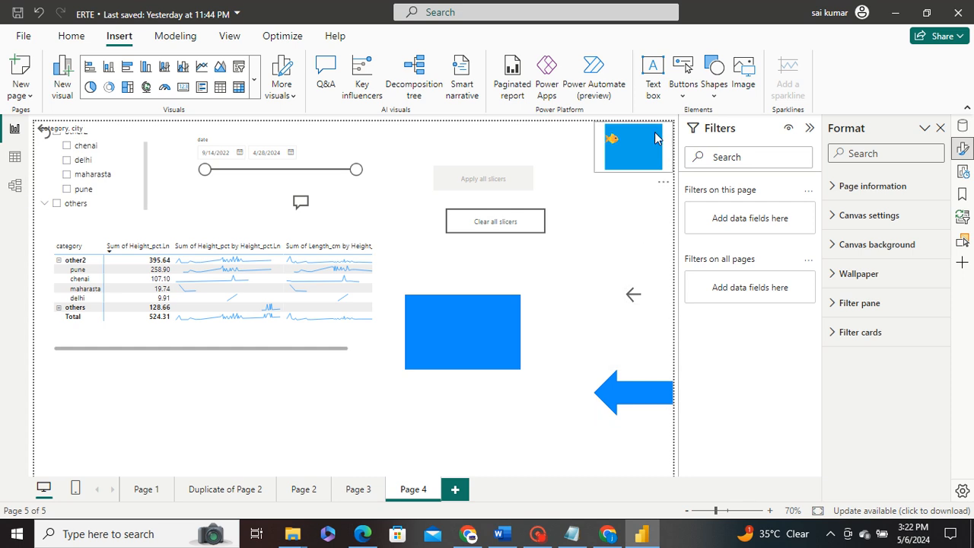
pyautogui.click(538, 534)
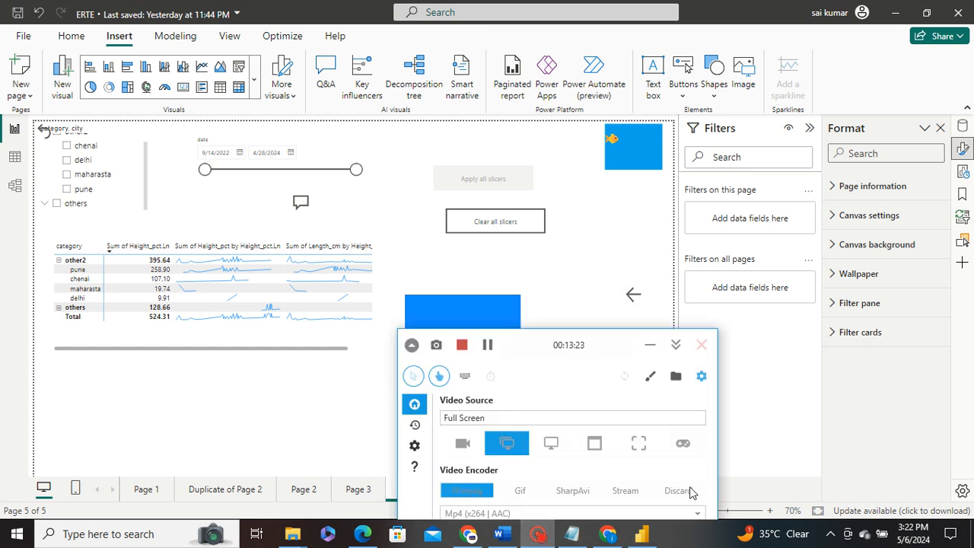